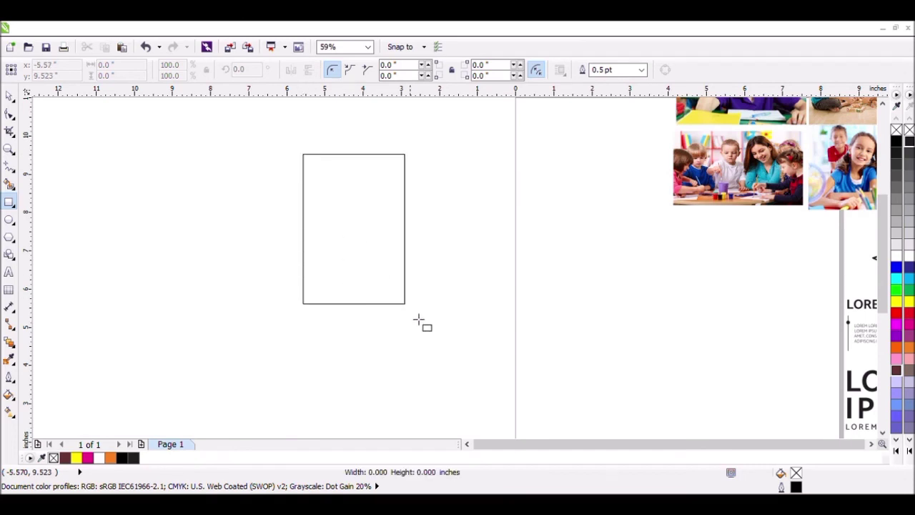
Step: Resize the rectangle to 3 inches wide and 4 inches high
left_click(101, 68)
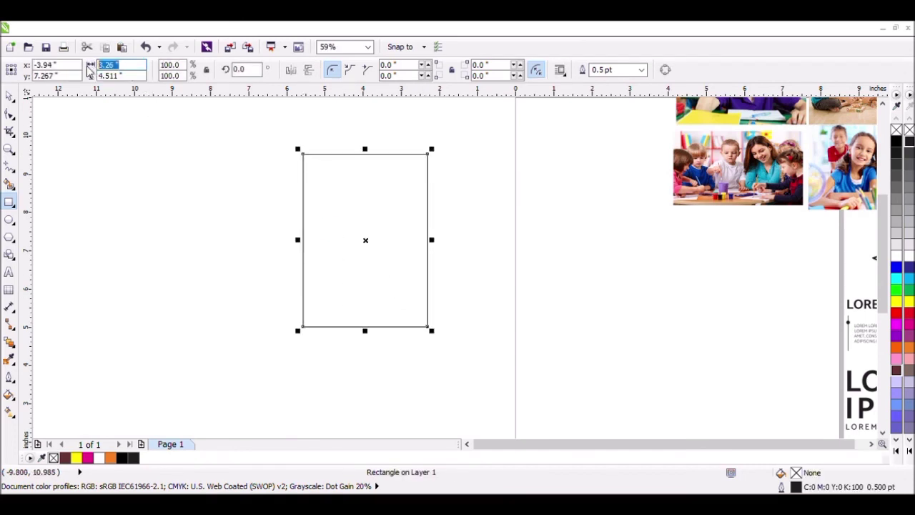
type("3")
key("Tab")
type("4")
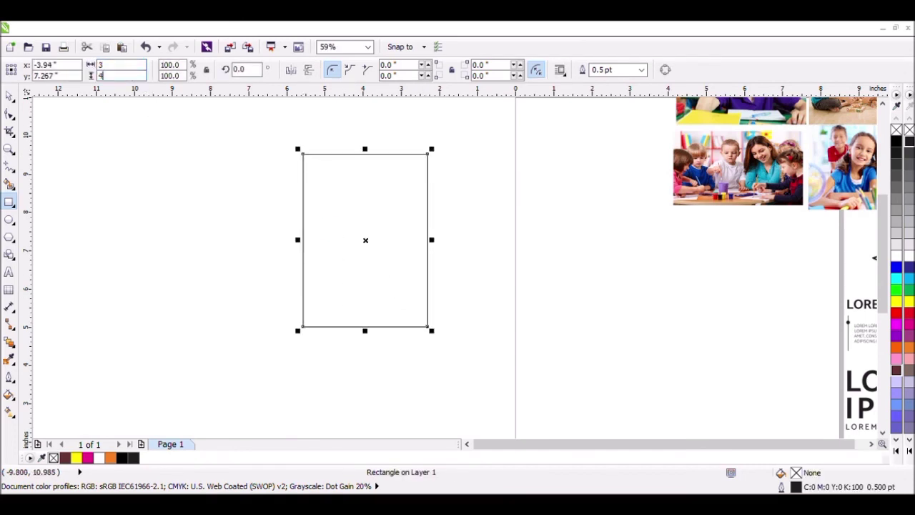
key("Return")
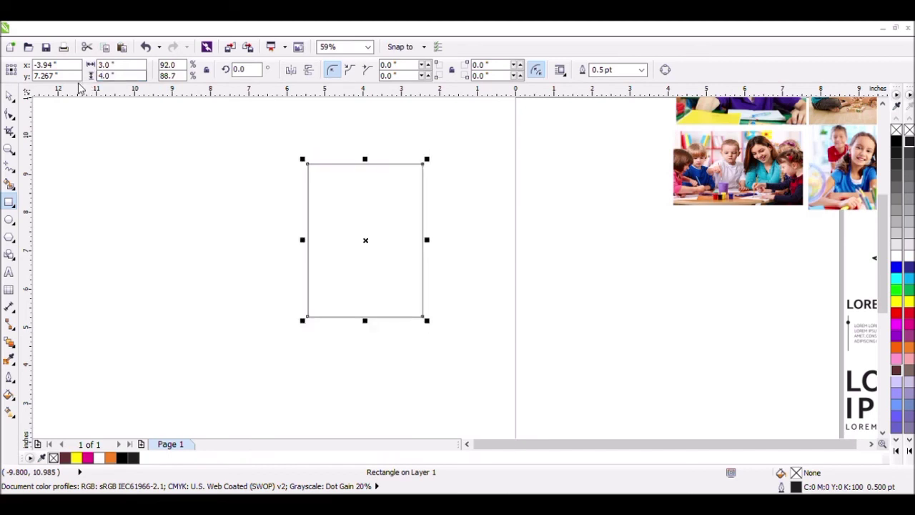
Step: Move the rectangle so it straddles the page's left edge
left_click(10, 95)
left_click(294, 107)
left_click_drag(425, 232, 471, 231)
Step: Create a scaled-down copy of the rectangle, about 1.82 × 1.55 inches, aligned to its upper-right corner
key("shift+F2")
scroll(476, 225, "down", 3)
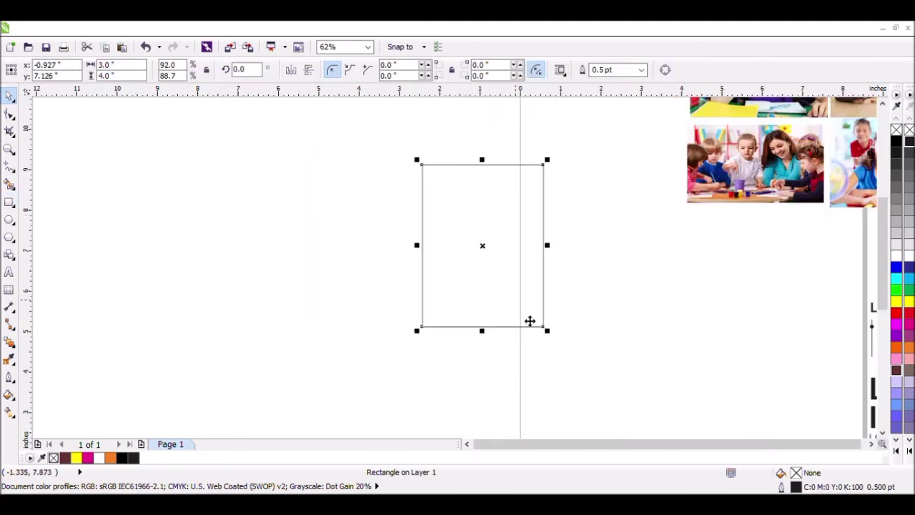
left_click_drag(483, 326, 484, 241)
left_click_drag(423, 207, 476, 207)
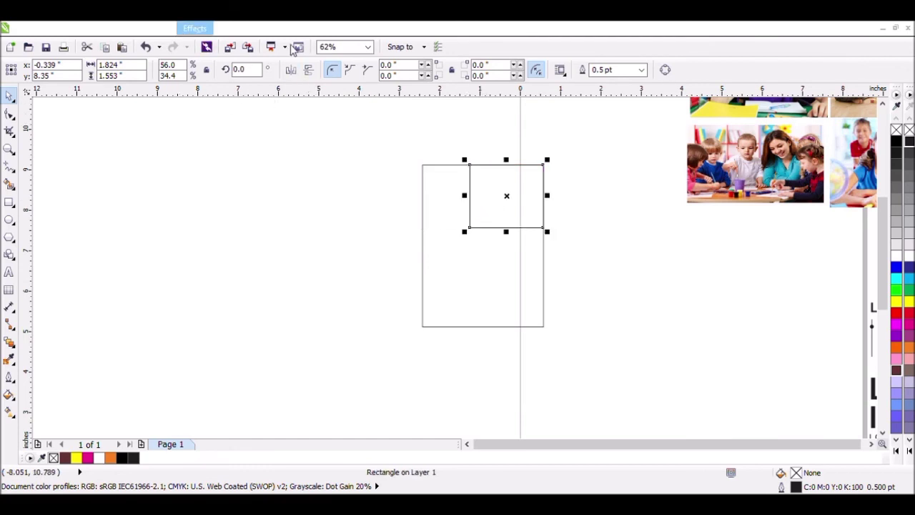
left_click(664, 69)
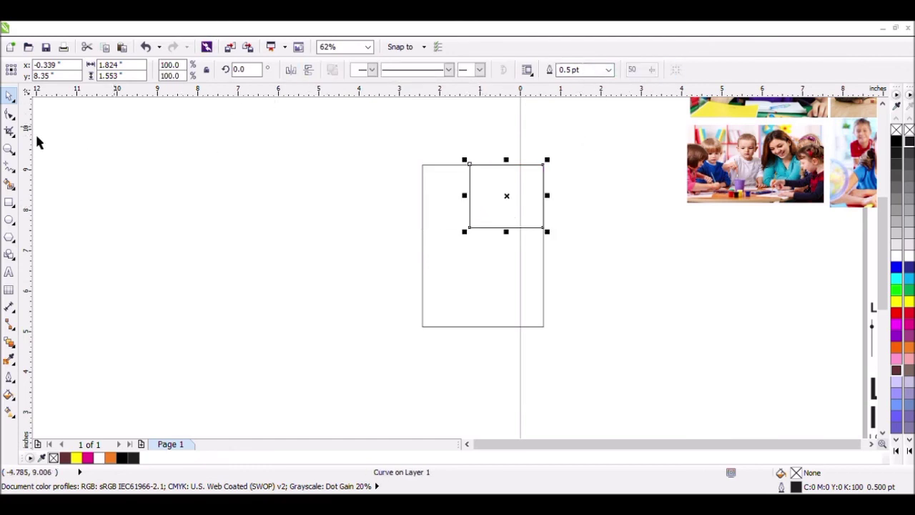
left_click(10, 115)
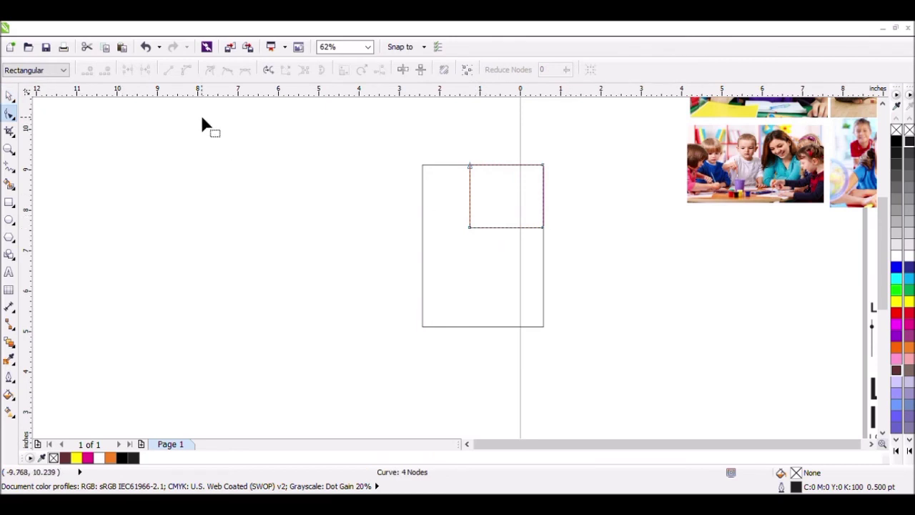
key("ctrl+z")
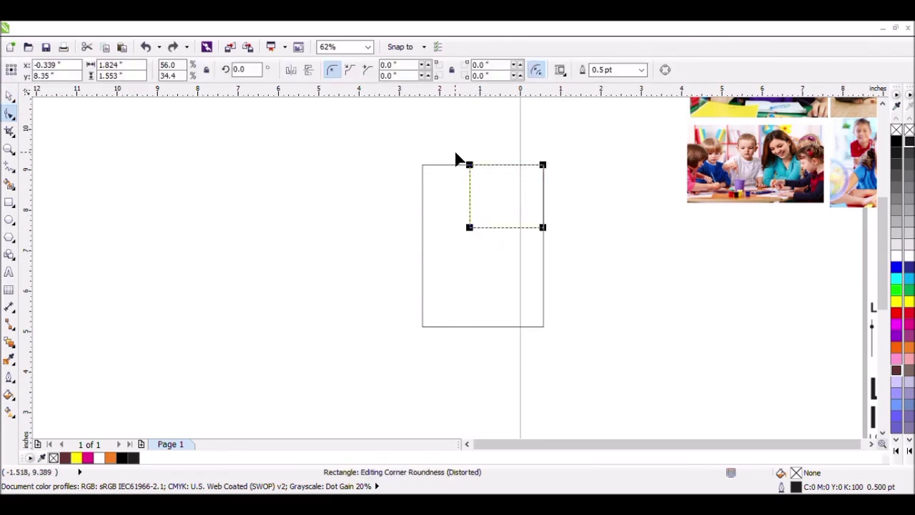
Step: Round the small rectangle's two left corners to a radius of about 0.38 inch and convert it to curves
left_click(469, 166)
left_click_drag(470, 230, 486, 233)
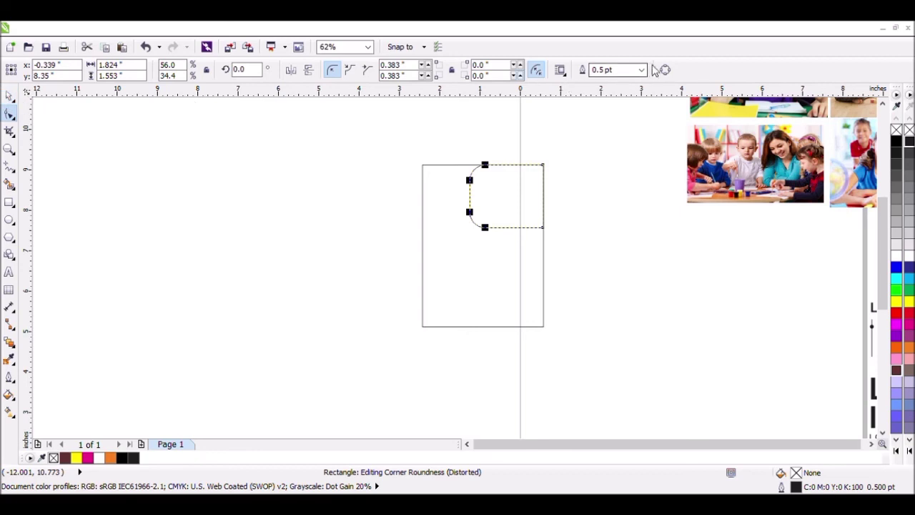
left_click(664, 69)
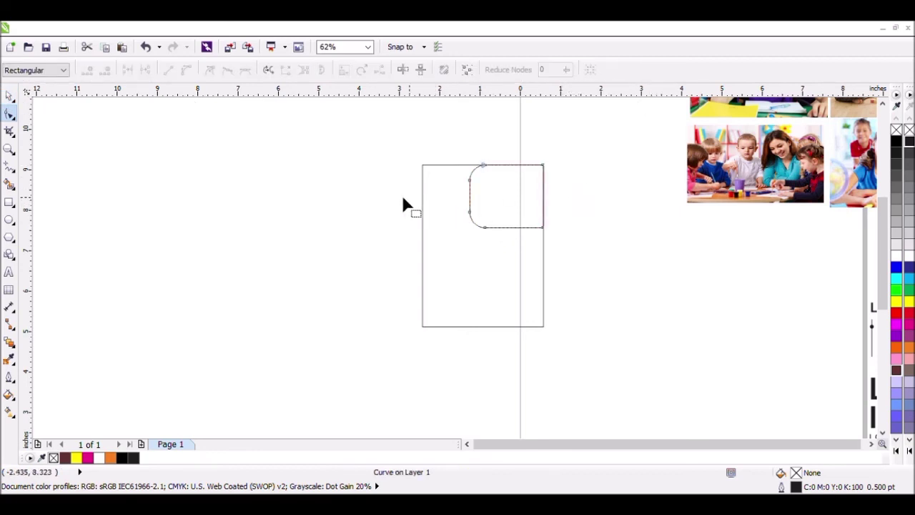
Step: Raise the curve's lower-left nodes to slant its bottom edge, and stretch the shape to about 2.24 inches high
left_click_drag(402, 202, 486, 208)
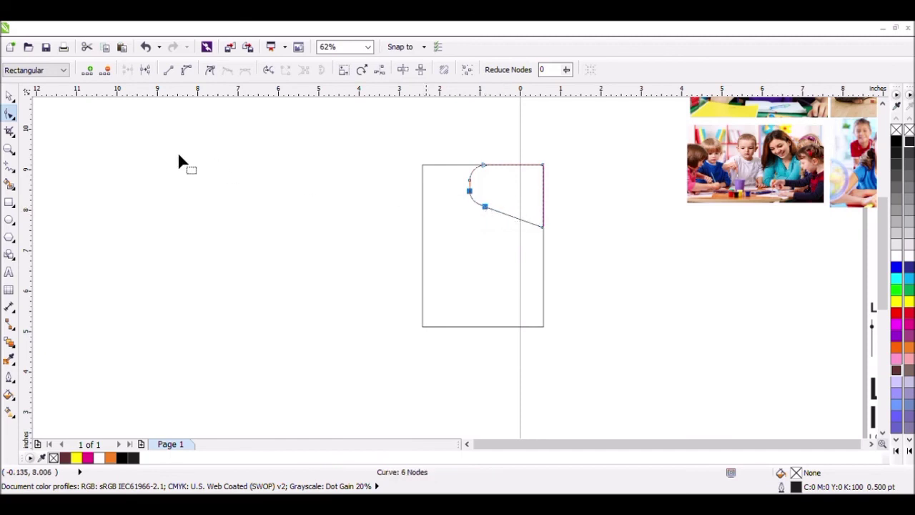
left_click(9, 95)
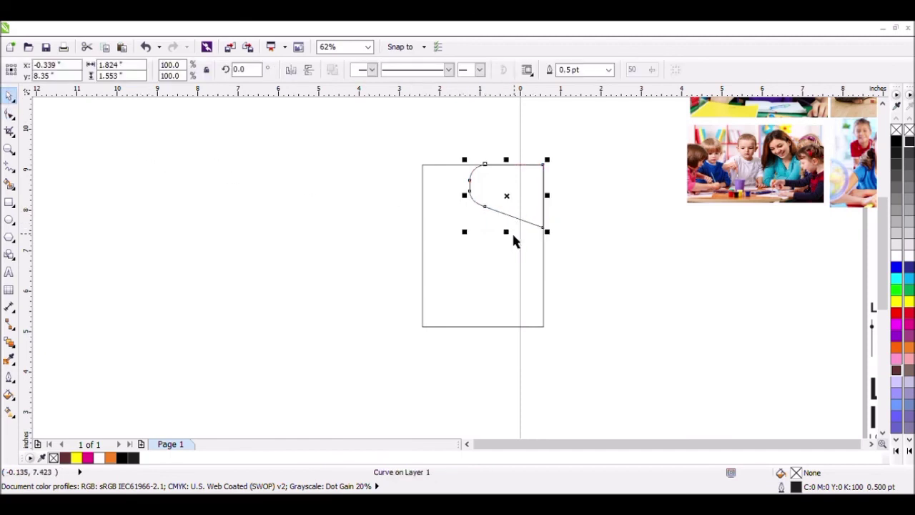
left_click_drag(508, 232, 521, 268)
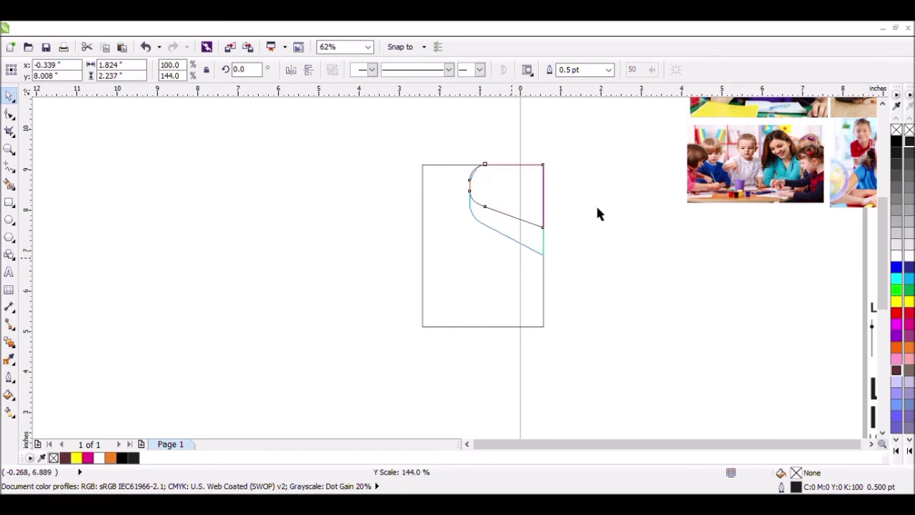
left_click(485, 215)
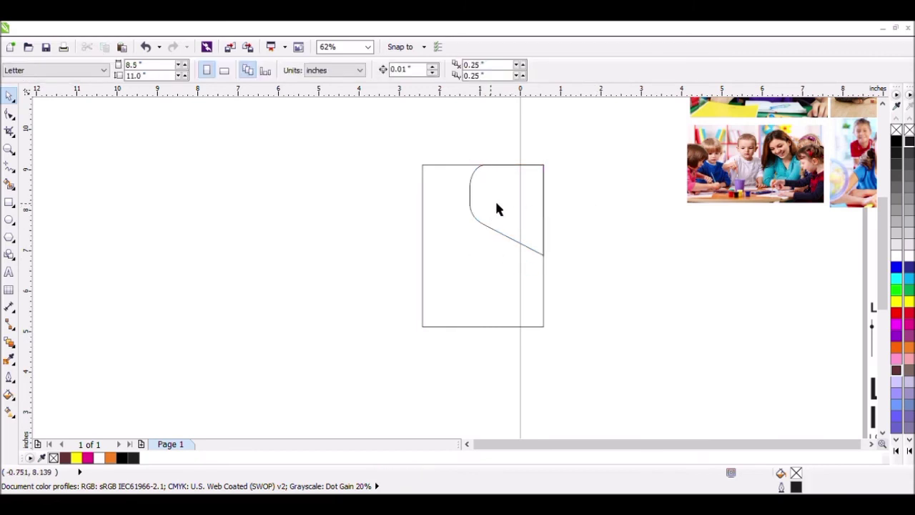
Step: Create an inset copy of the slanted curve, about 1.75 × 2.16 inches, sharing its top and right edges
left_click(520, 188)
scroll(513, 196, "up", 2)
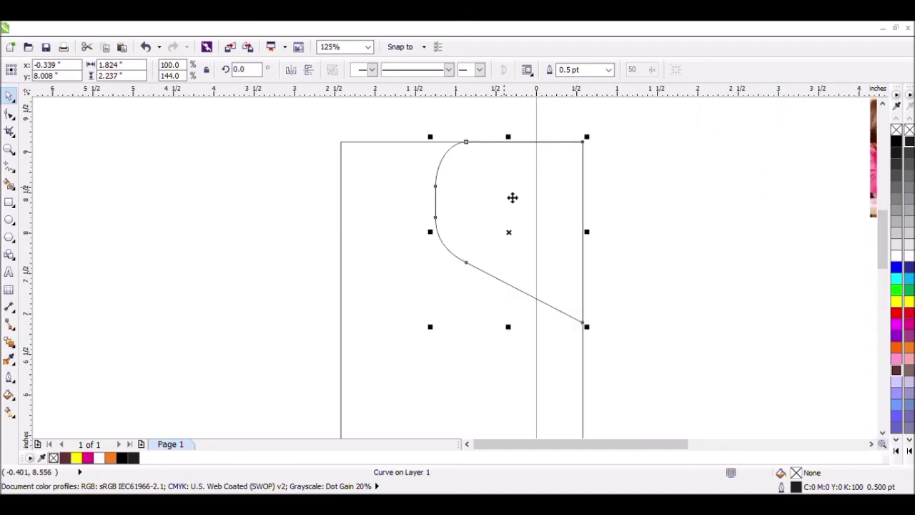
scroll(488, 199, "up", 1)
mouse_move(399, 284)
left_mouse_down()
mouse_move(420, 286)
mouse_move(410, 283)
left_mouse_up()
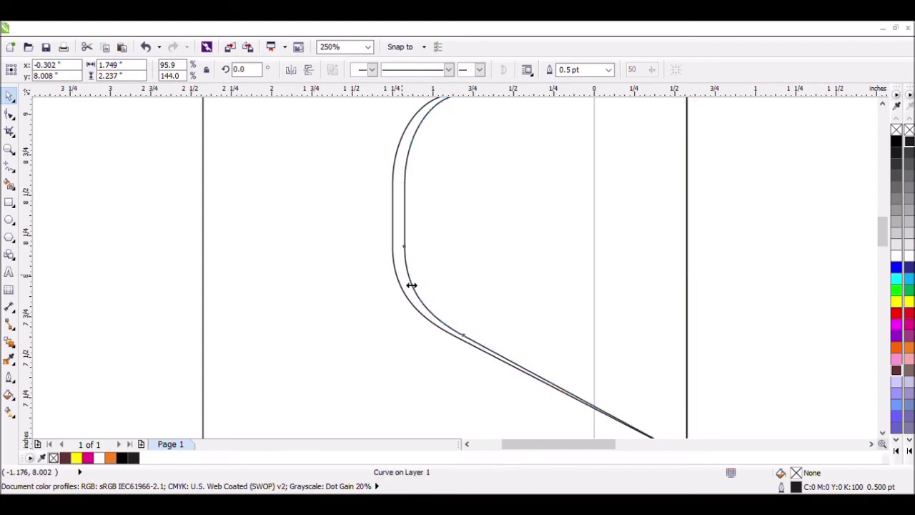
left_click(882, 432)
left_click_drag(558, 437, 559, 424)
Step: Create two further nested inset copies of the curve, about 1.65 × 2.08 inches and 1.57 × 1.98 inches
left_click_drag(408, 243, 424, 242)
left_click_drag(565, 423, 568, 411)
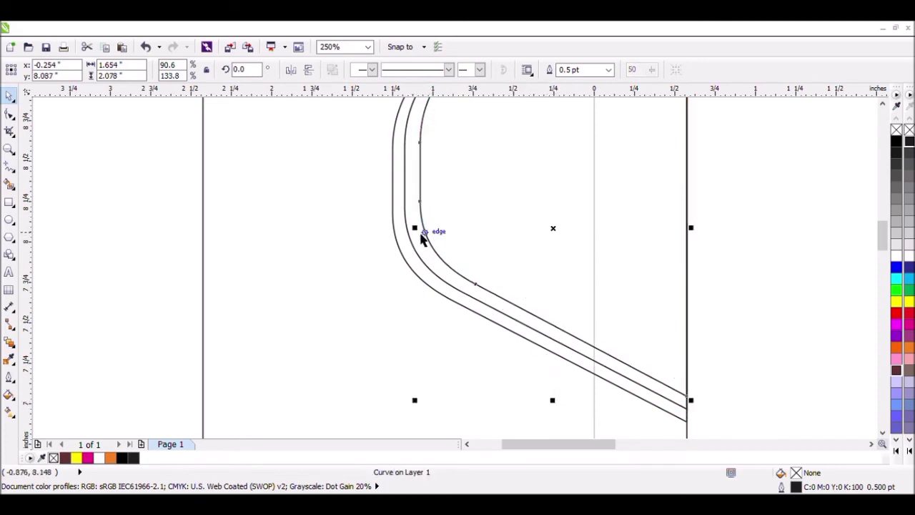
mouse_move(432, 236)
left_mouse_down()
mouse_move(441, 237)
mouse_move(431, 233)
left_mouse_up()
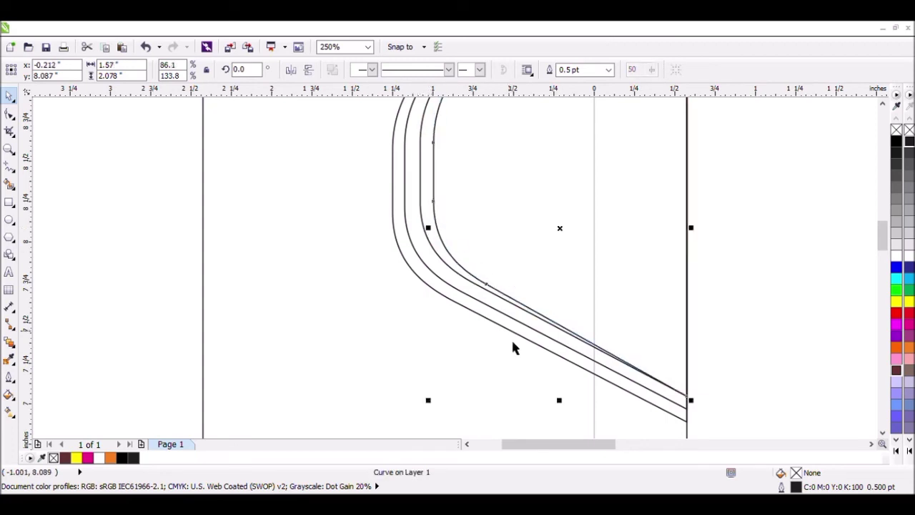
left_click_drag(574, 406, 576, 395)
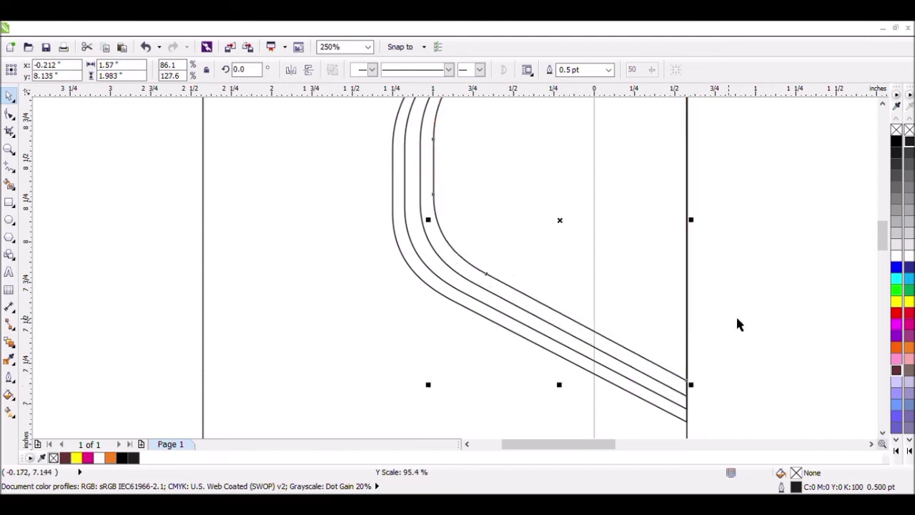
left_click(737, 321)
Step: Fill the outermost curve with dark brown (#663333)
left_click(524, 342)
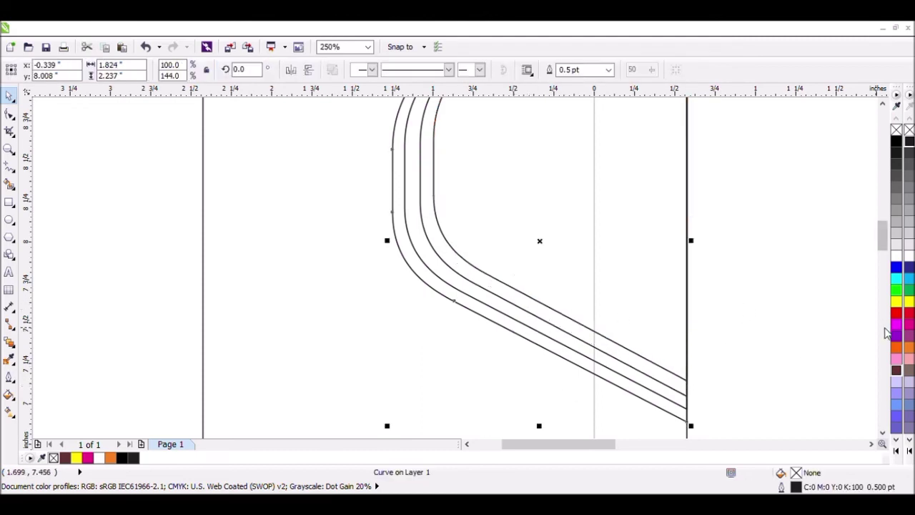
left_click(898, 371)
left_click(770, 309)
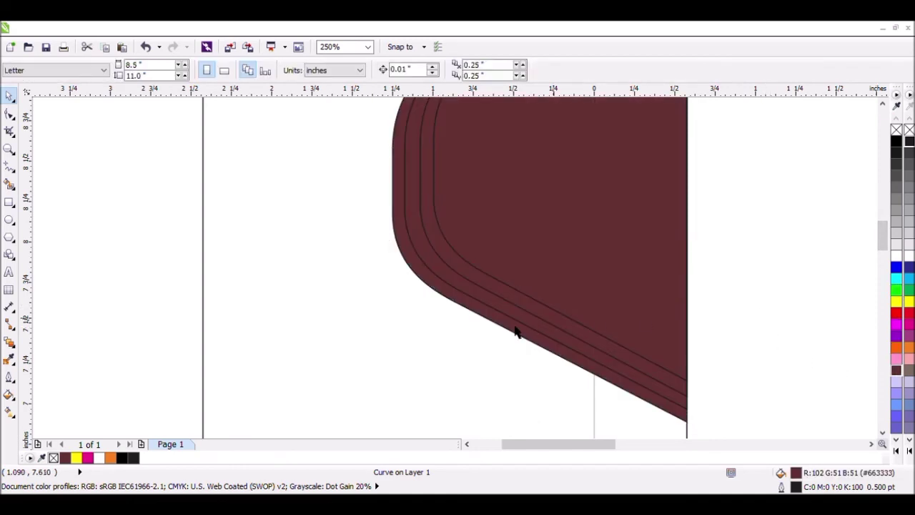
Step: Apply a conical fountain fill from dark brown to yellow to the second curve from the outside
left_click(528, 314)
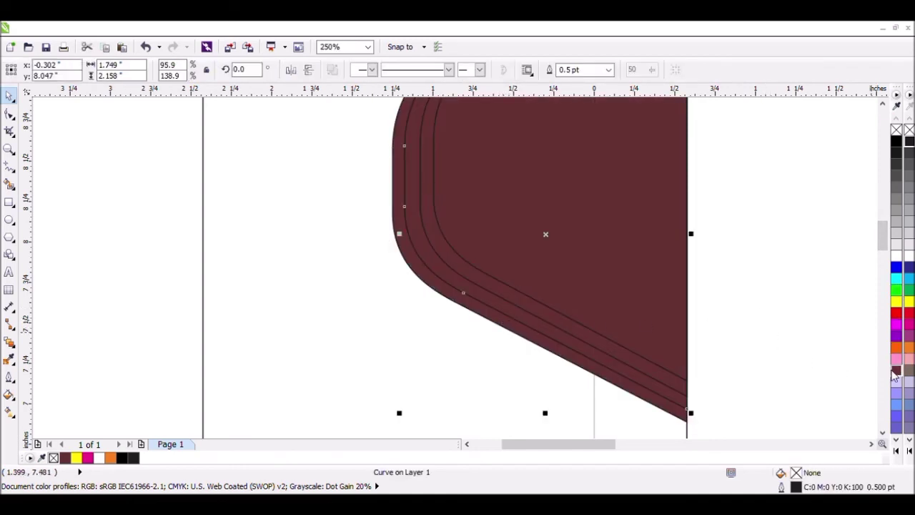
left_click(14, 398)
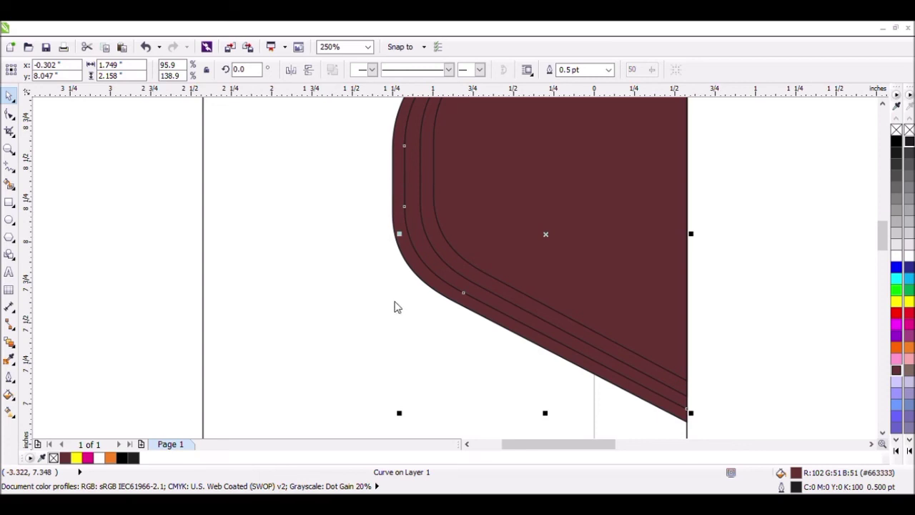
left_click(462, 362)
left_click(748, 218)
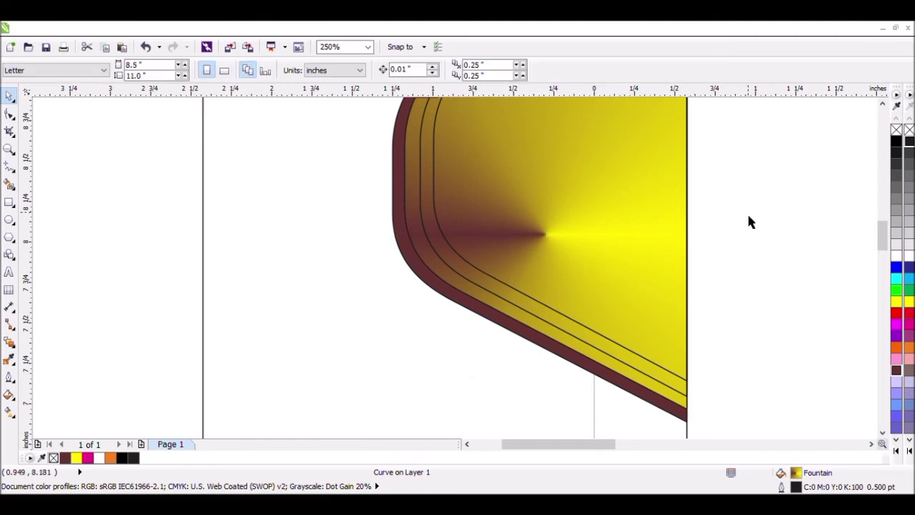
Step: Fill the third nested curve with yellow and the innermost curve with white
left_click(457, 273)
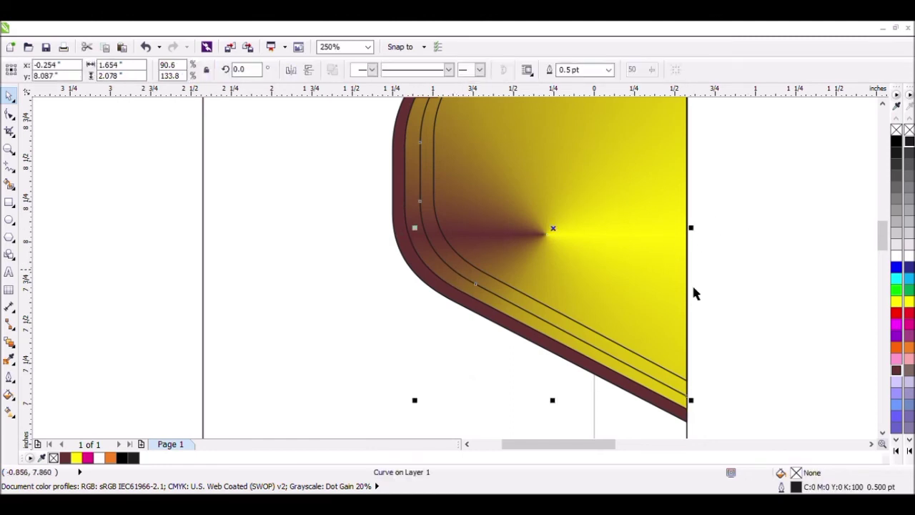
left_click(909, 302)
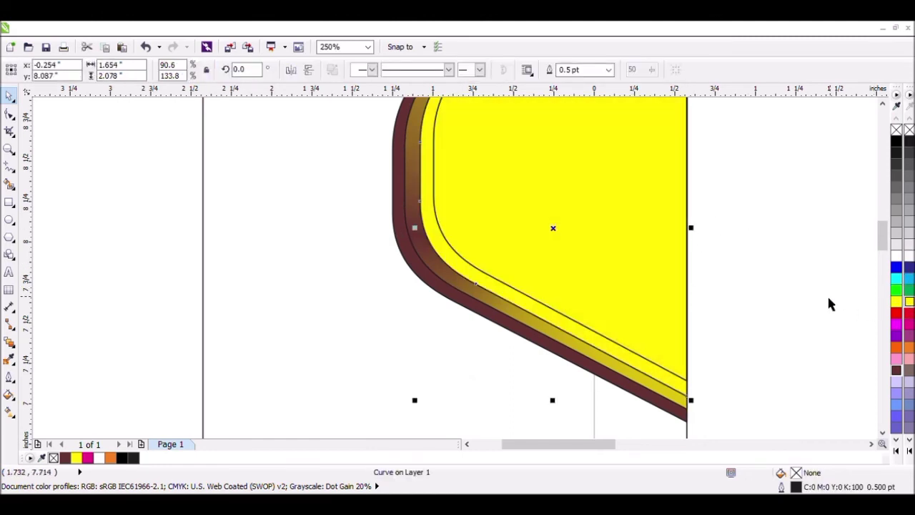
left_click(800, 277)
left_click(581, 267)
left_click(909, 255)
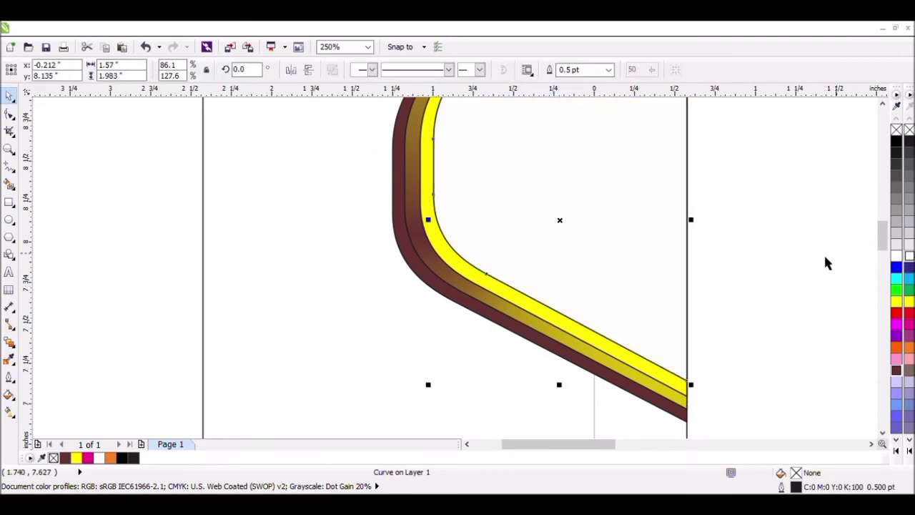
left_click(796, 225)
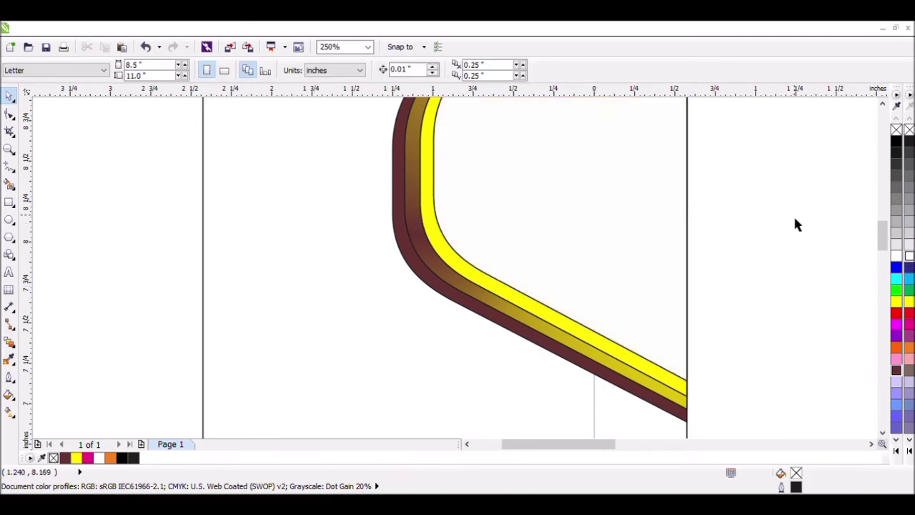
Step: Recolour the outermost curve from dark brown to a light orange tint
scroll(797, 224, "down", 2)
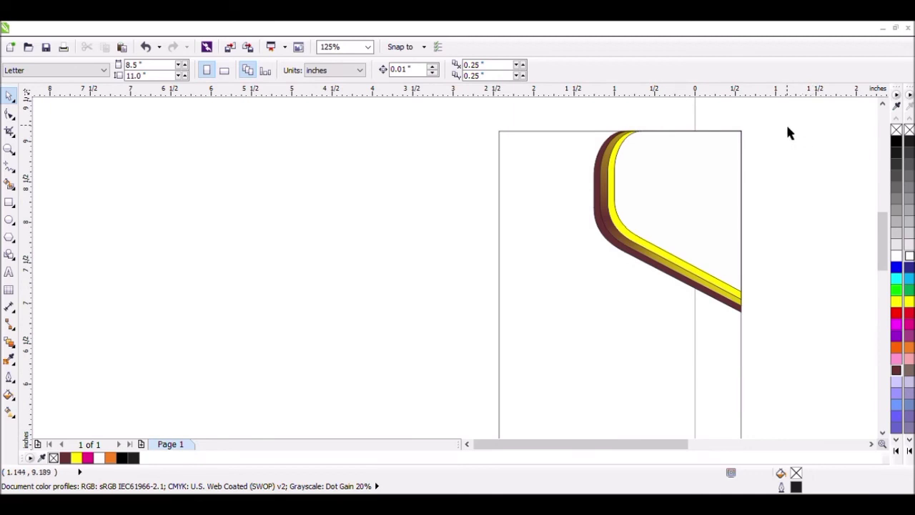
left_click_drag(786, 123, 697, 300)
left_click(698, 296)
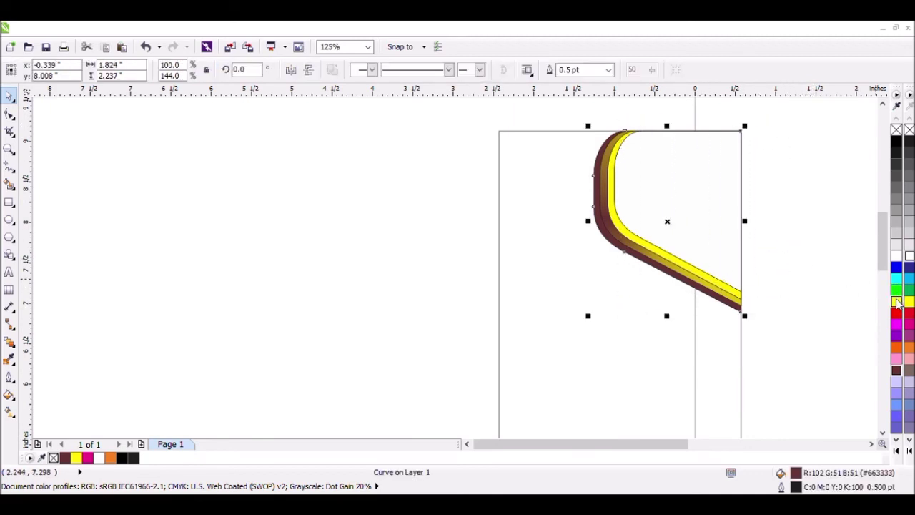
left_click(899, 349)
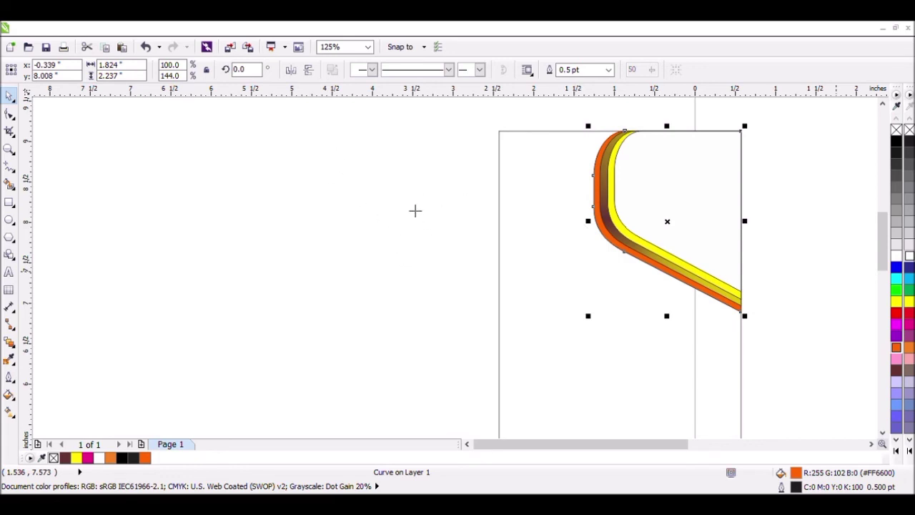
left_click(477, 363)
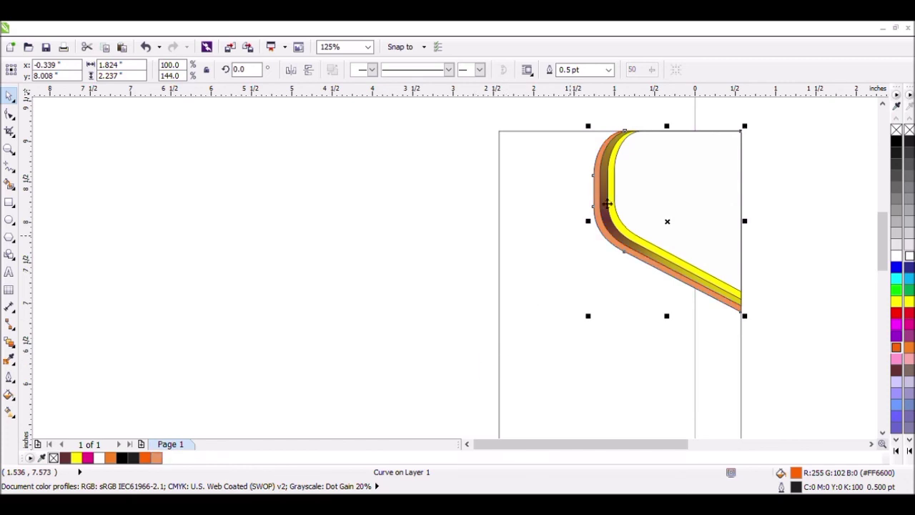
Step: Remove the outlines from all four nested curves
left_click(572, 114)
left_click_drag(572, 115, 776, 333)
right_click(909, 130)
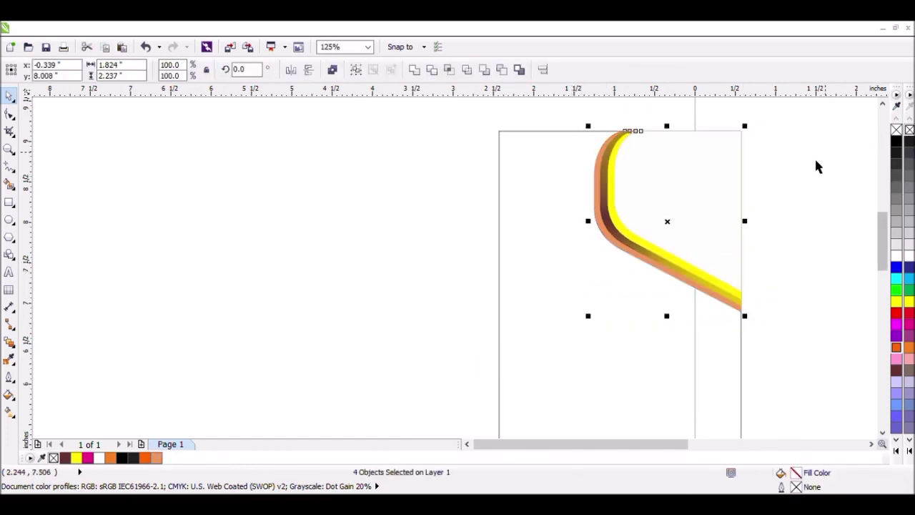
left_click(806, 180)
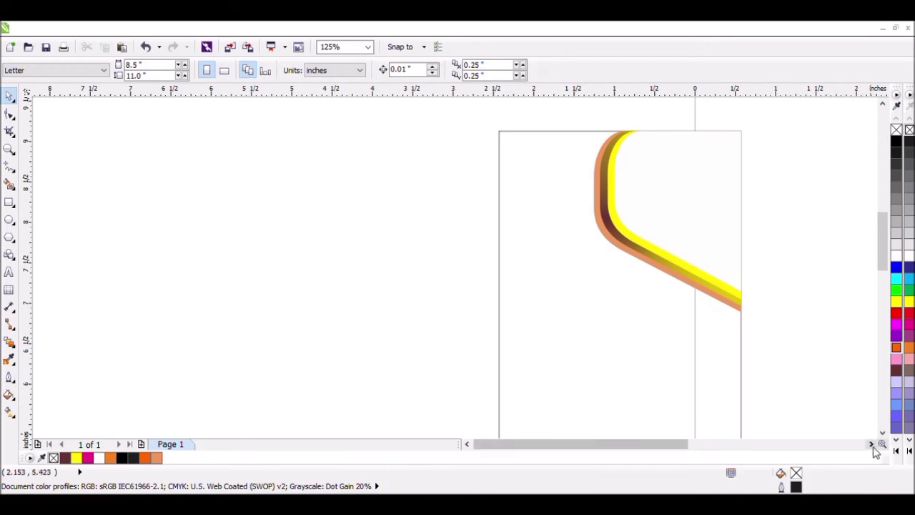
Step: Move the photo of the teacher painting with children next to the card's right side
scroll(872, 447, "down", 1)
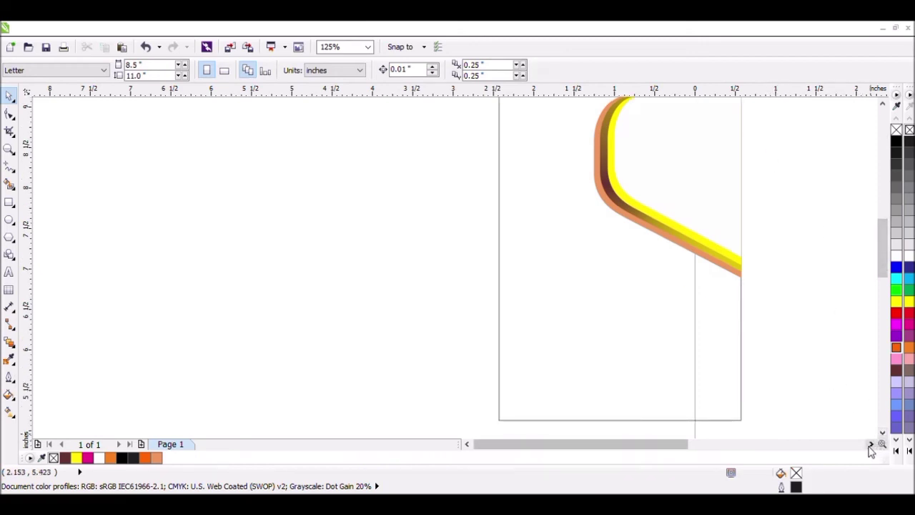
scroll(871, 448, "right", 2)
scroll(768, 361, "down", 2)
left_click_drag(819, 213, 756, 272)
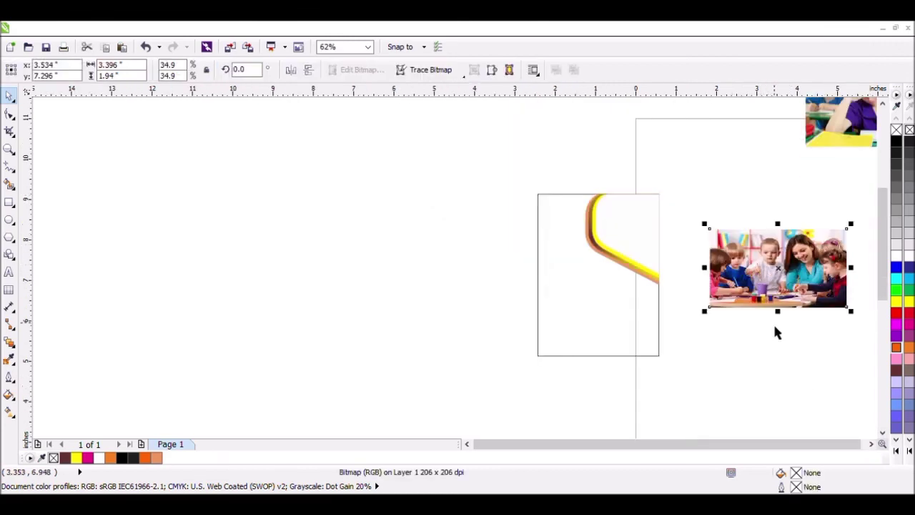
Step: Stretch the teacher photo to about 2.3 inches high and PowerClip it inside the innermost curve
left_click_drag(777, 316, 789, 338)
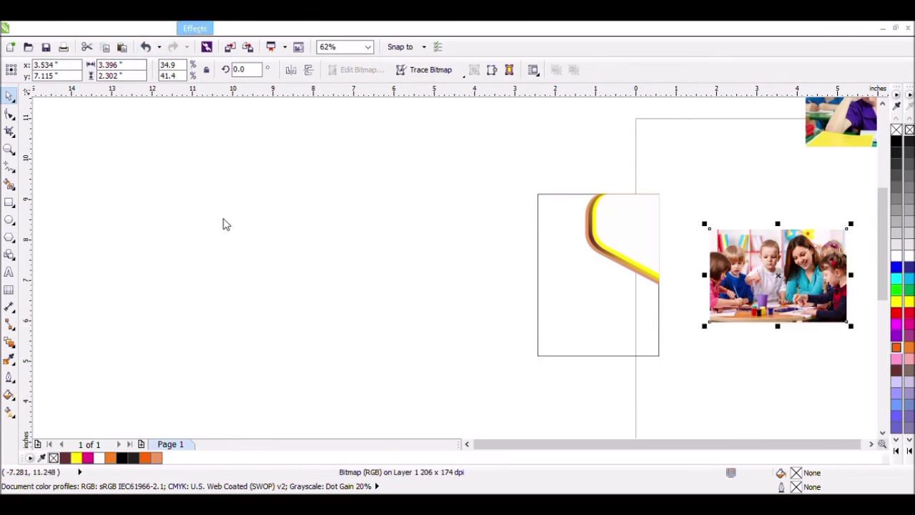
left_click(634, 239)
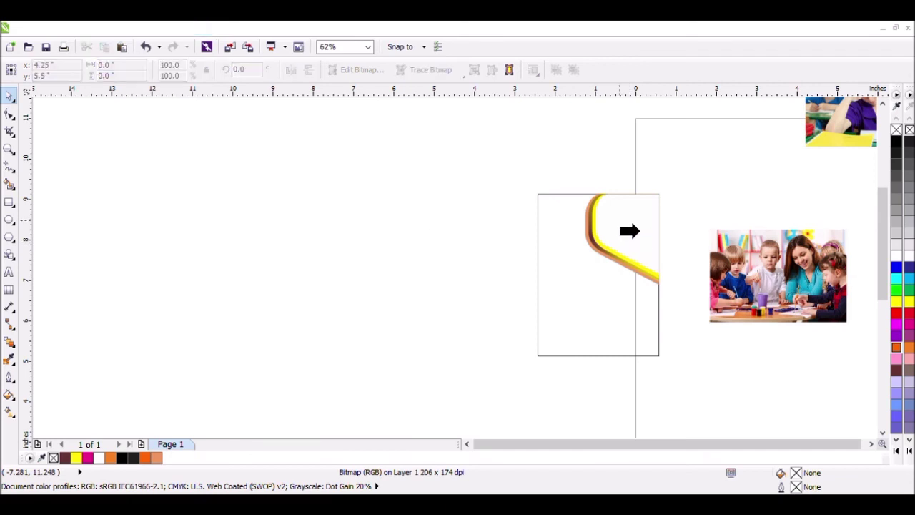
left_click(638, 229)
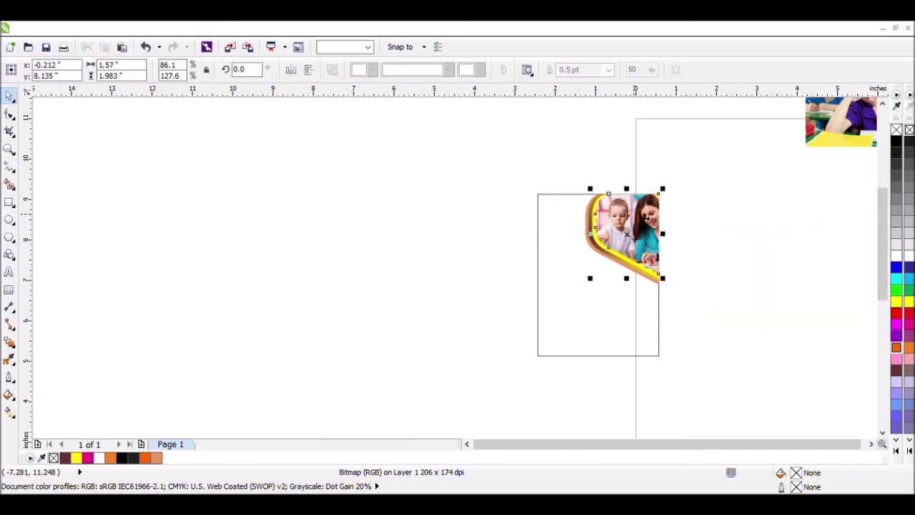
left_click(683, 213)
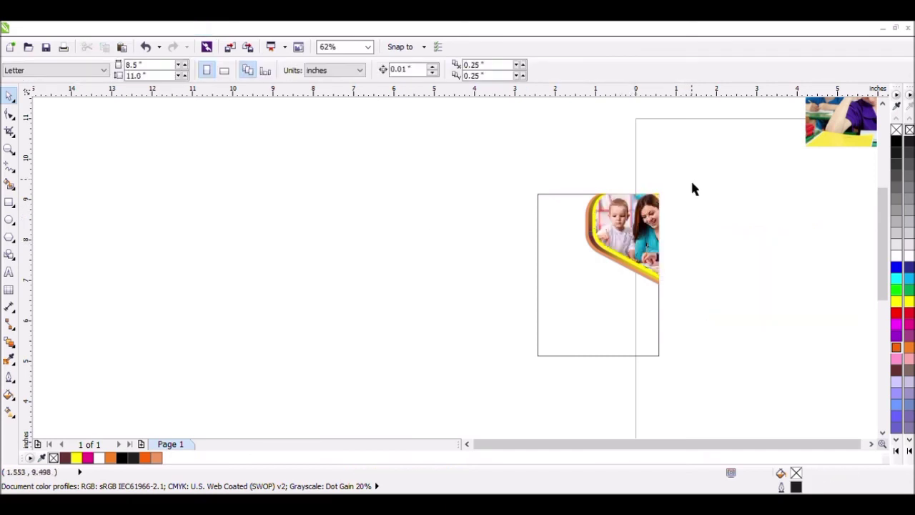
Step: Duplicate the card rectangle and resize the copy to a band about 3 × 0.99 inches across the card's middle
left_click(871, 445)
left_click(514, 316)
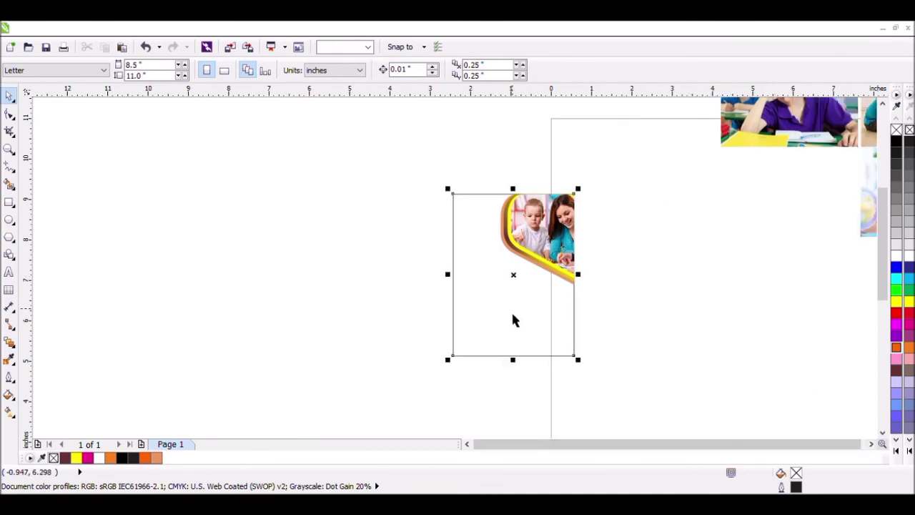
left_click_drag(527, 372, 519, 300)
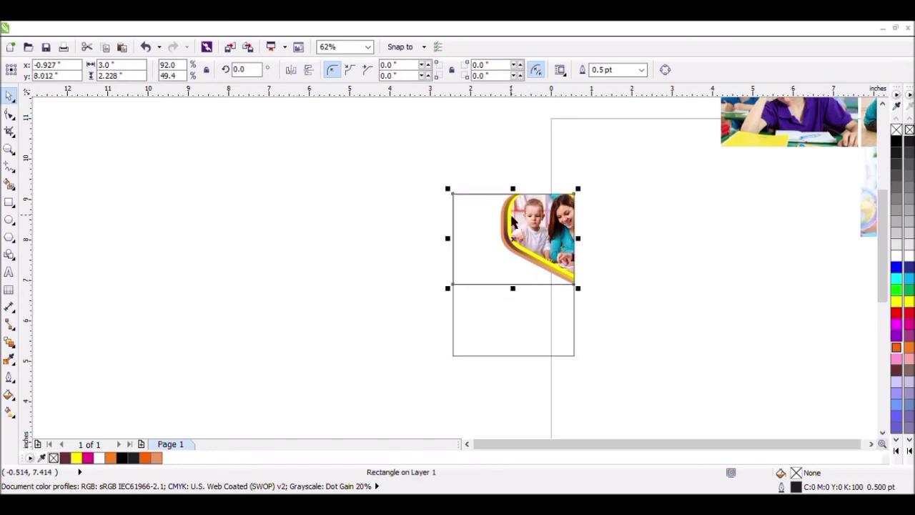
left_click_drag(513, 190, 527, 263)
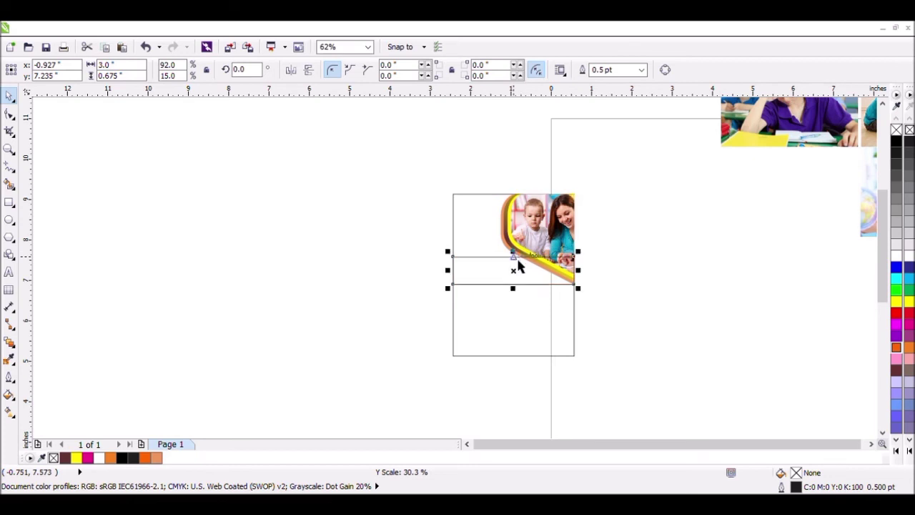
left_click_drag(524, 299, 526, 310)
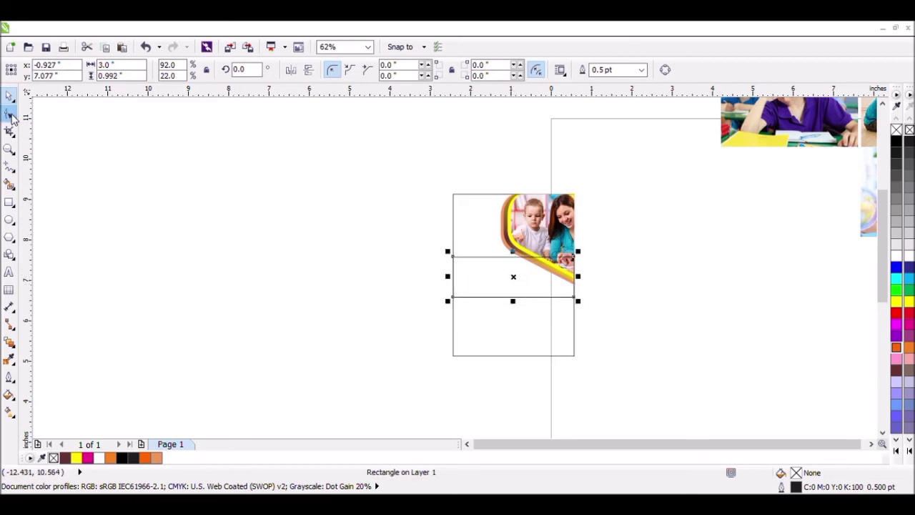
Step: Convert the band rectangle to curves and lower its upper-right node to where the orange curve meets the card's right edge
left_click(10, 114)
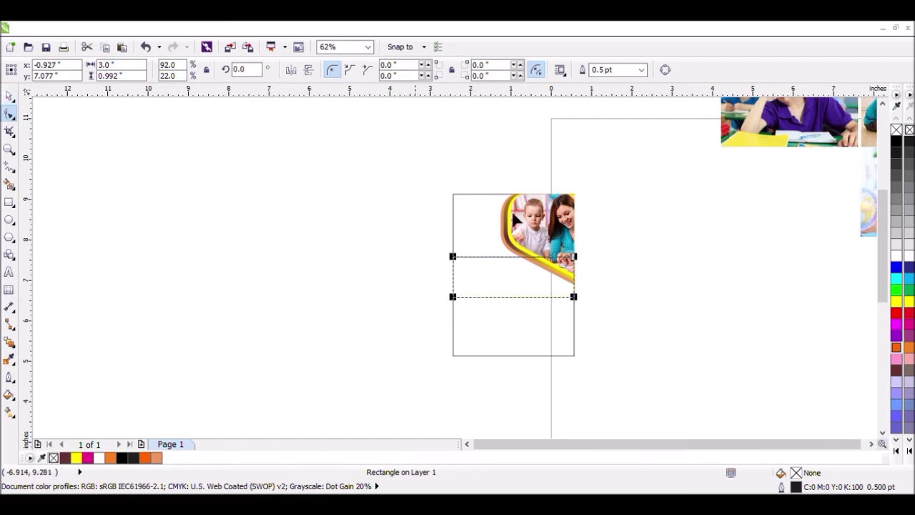
left_click(662, 69)
scroll(597, 269, "up", 2)
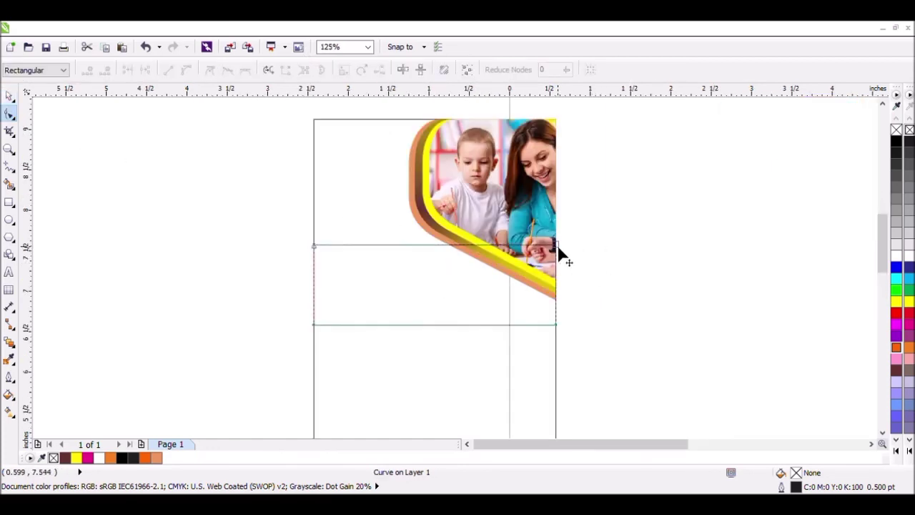
left_click_drag(557, 245, 560, 305)
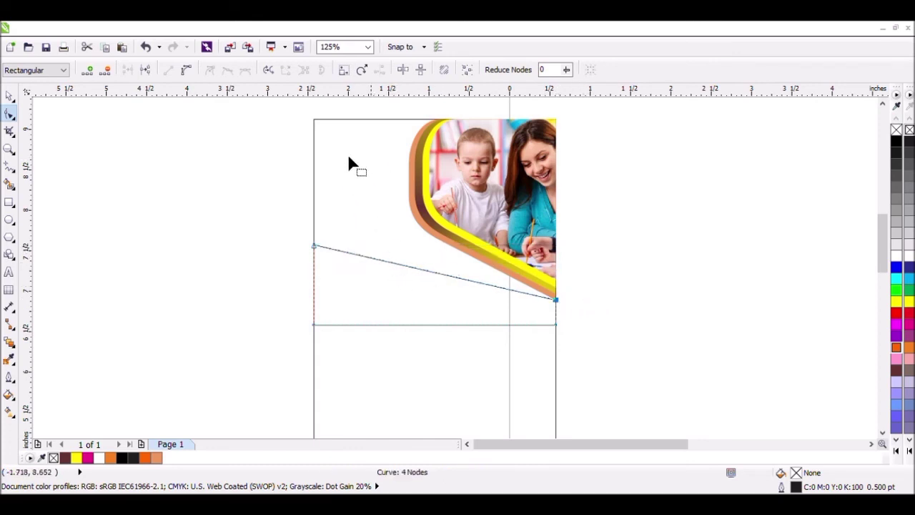
Step: Convert the band's sloping upper edge to a curve and bend it upward into an arch on the left
left_click(186, 69)
left_click_drag(394, 265, 395, 297)
left_click_drag(477, 283, 470, 234)
left_click_drag(392, 300, 377, 210)
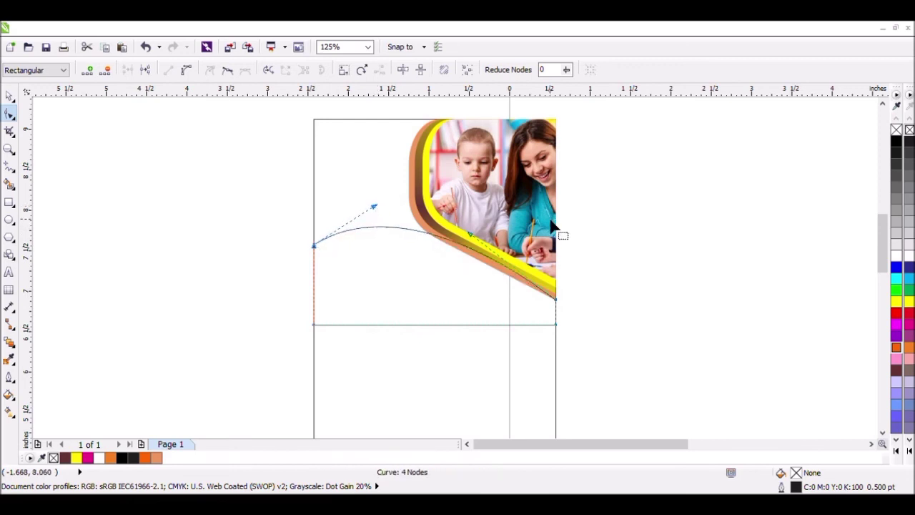
Step: Adjust the upper edge's curve handles so its right part follows the lower edge of the orange curve
scroll(552, 217, "up", 2)
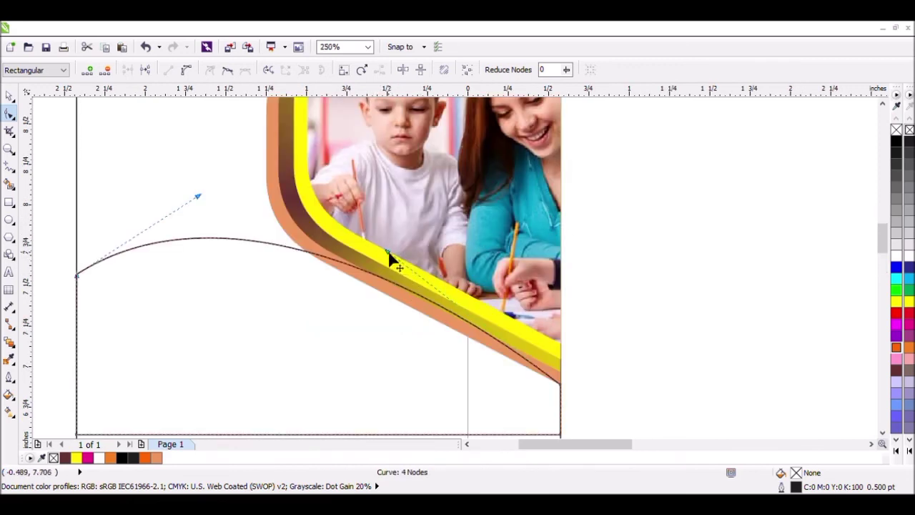
left_click_drag(389, 254, 383, 300)
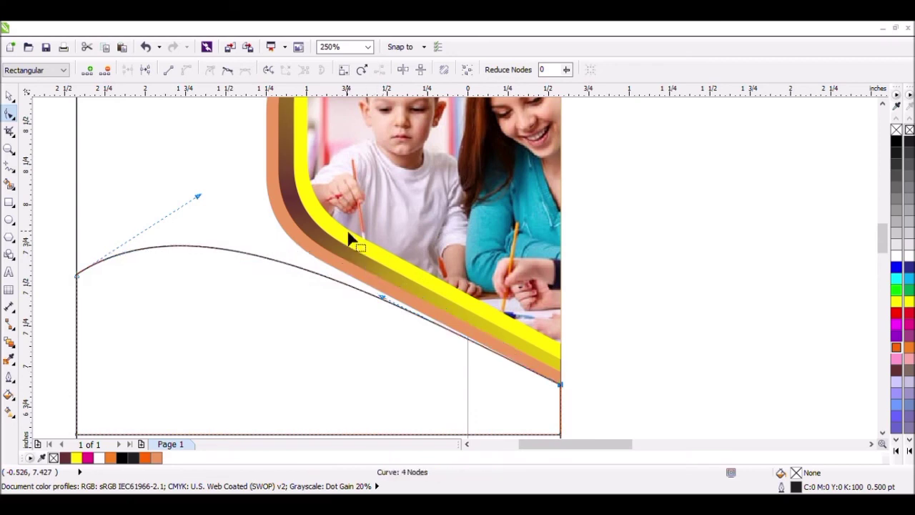
left_click_drag(198, 198, 200, 164)
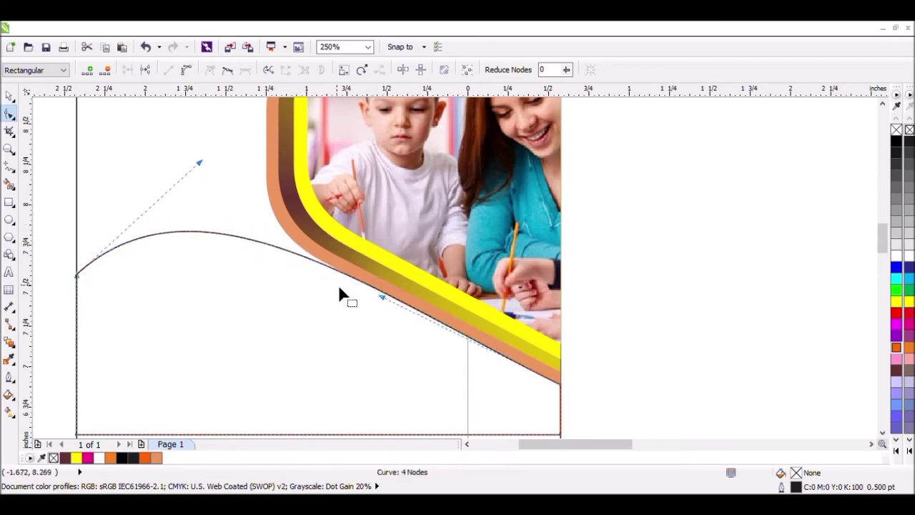
left_click_drag(382, 298, 381, 301)
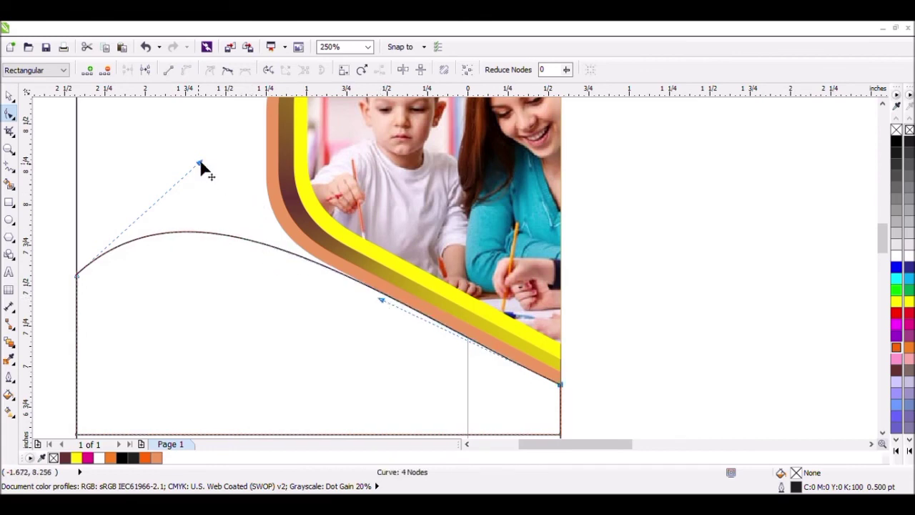
left_click(9, 97)
scroll(572, 333, "down", 2)
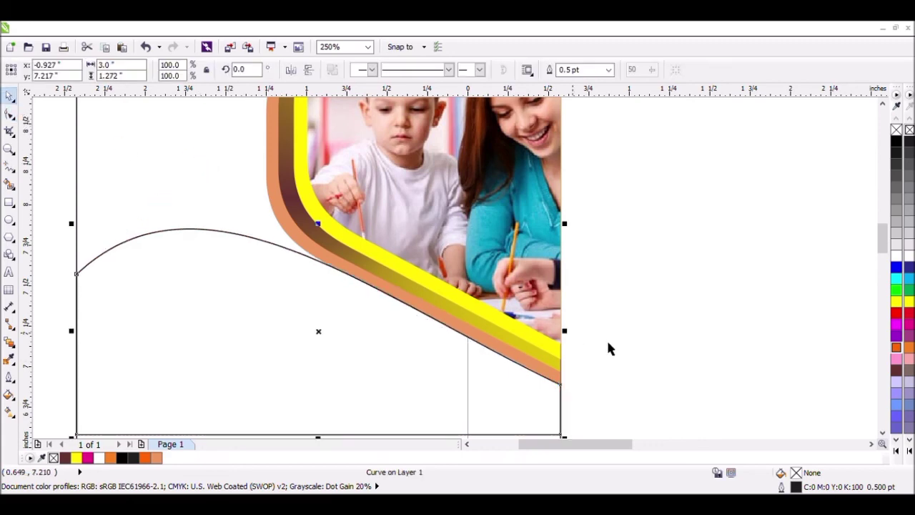
left_click(401, 393)
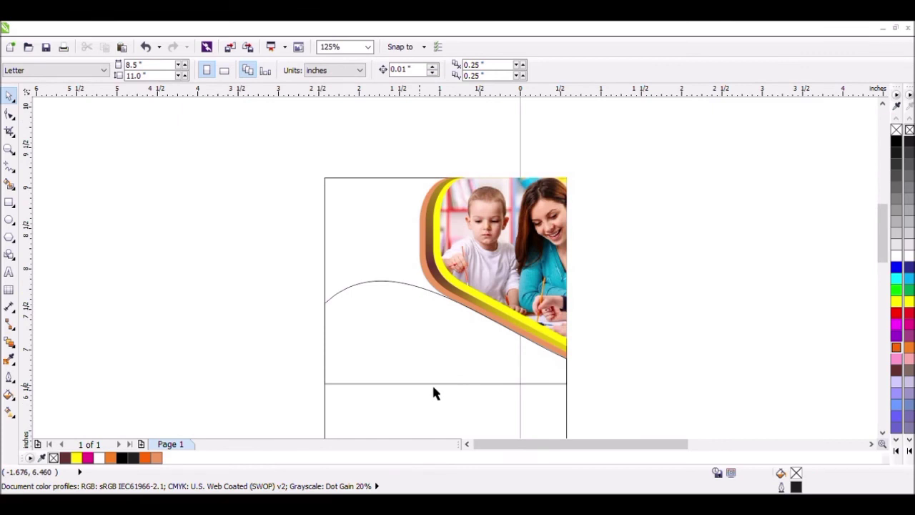
Step: Convert the shape's straight lower edge to a curve and bow it slightly downward
left_click(433, 385)
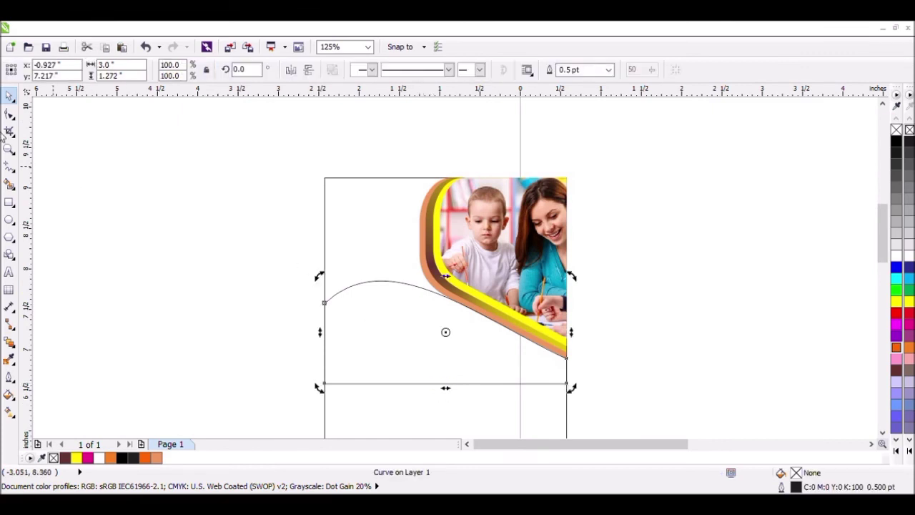
left_click(7, 114)
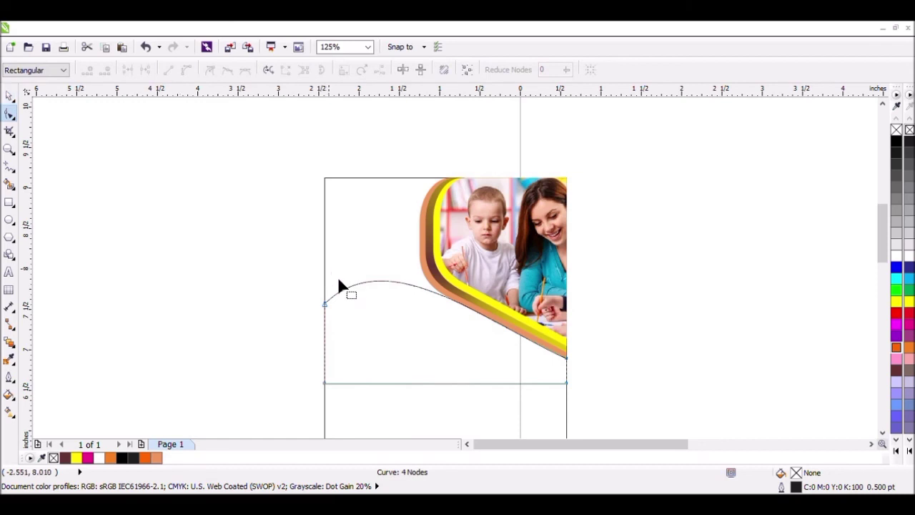
left_click(441, 383)
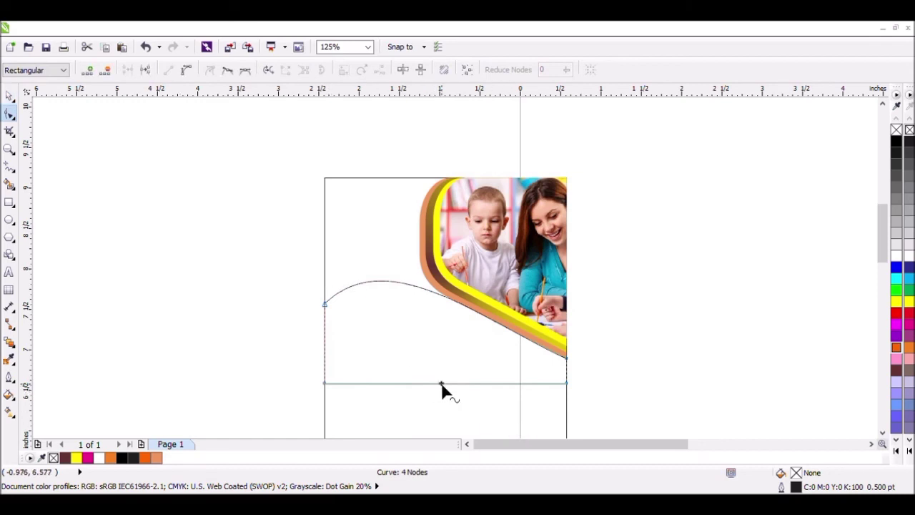
left_click(188, 71)
left_click_drag(448, 386, 448, 401)
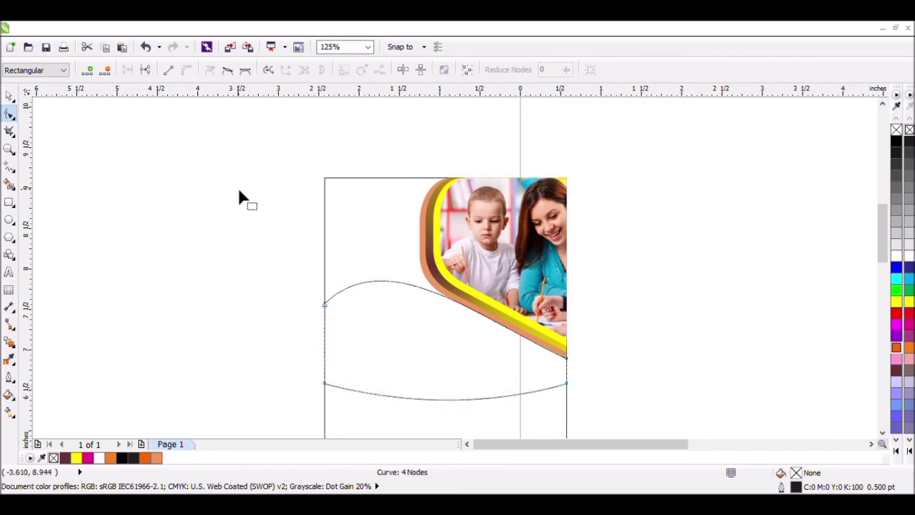
left_click(9, 95)
left_click(166, 174)
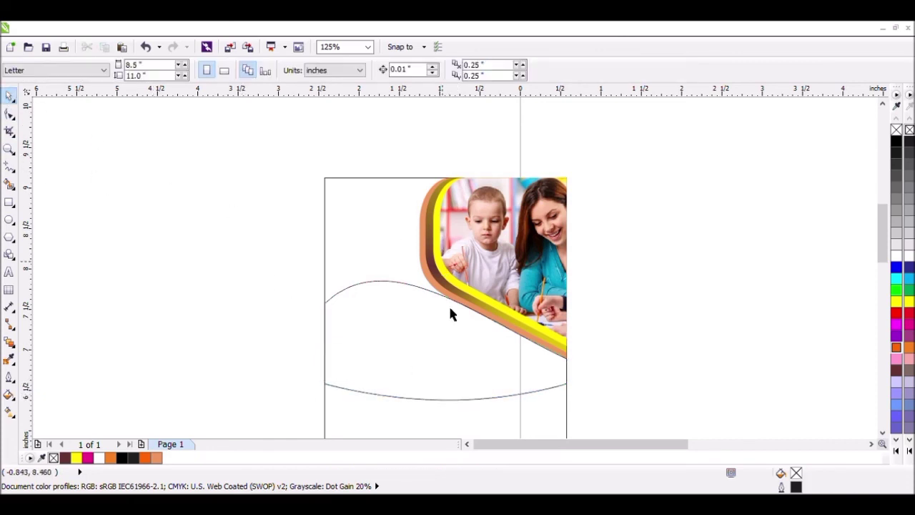
Step: Move the photo of the boy in the purple shirt next to the card's right side
left_click(479, 377)
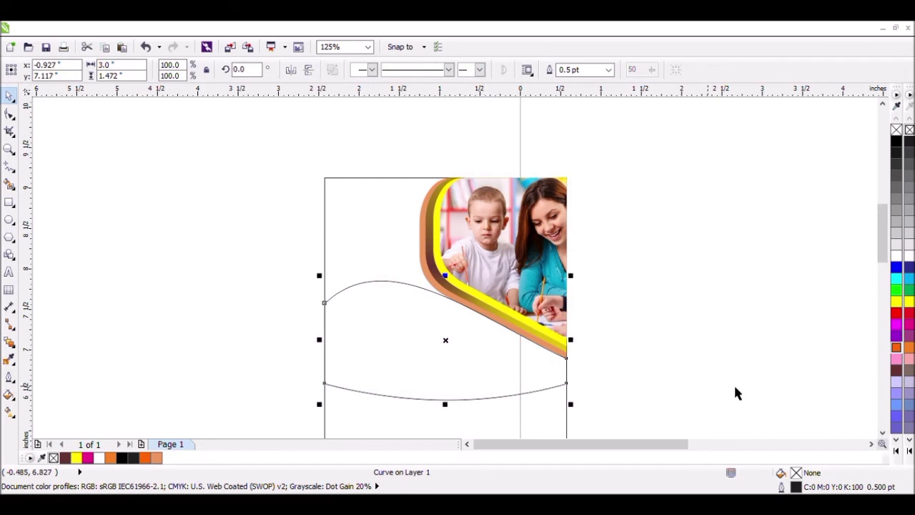
left_click(871, 444)
left_click(882, 433)
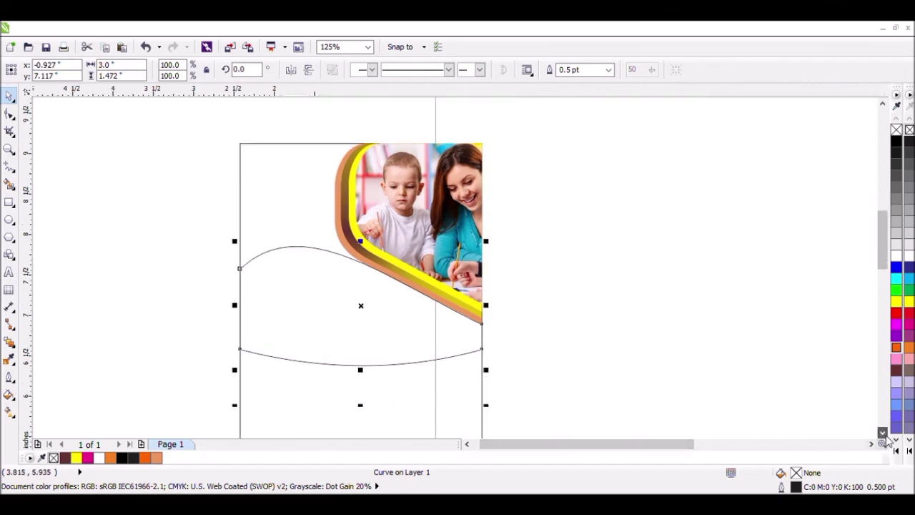
left_click(882, 433)
scroll(724, 360, "down", 1)
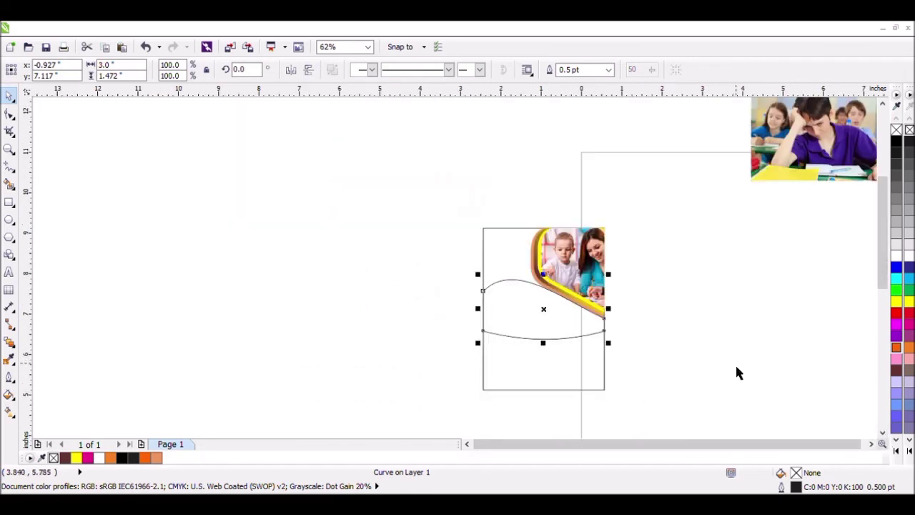
left_click(871, 444)
left_click(688, 197)
left_click_drag(750, 179, 670, 333)
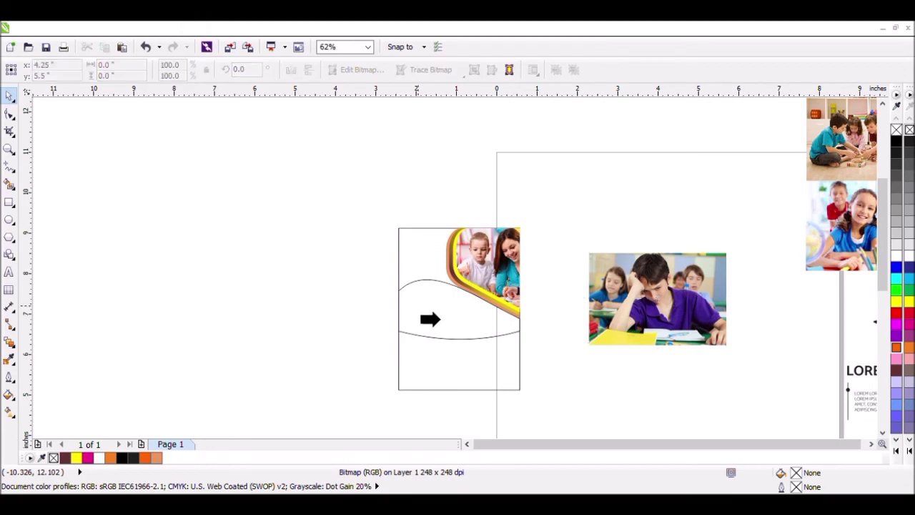
Step: PowerClip the boy's photo inside the wavy middle shape and remove that shape's outline
left_click(429, 318)
left_click(596, 303)
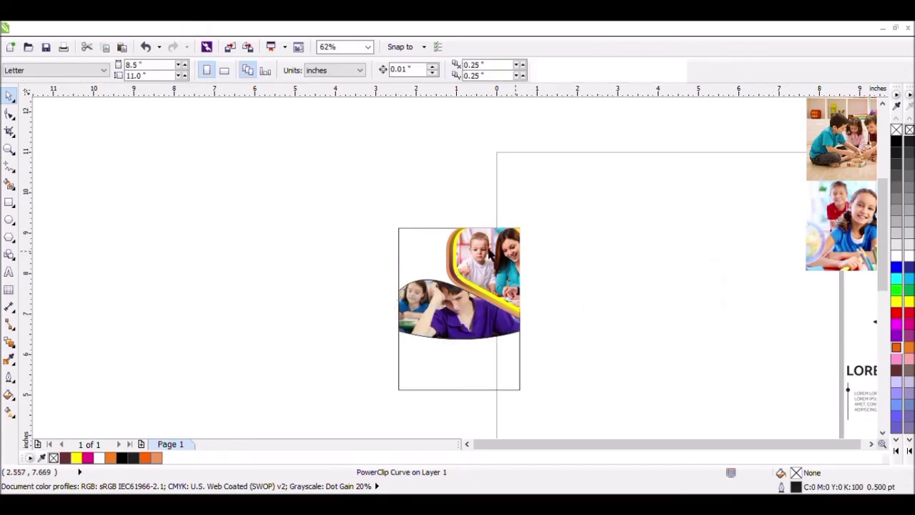
left_click(432, 300)
left_click(571, 207)
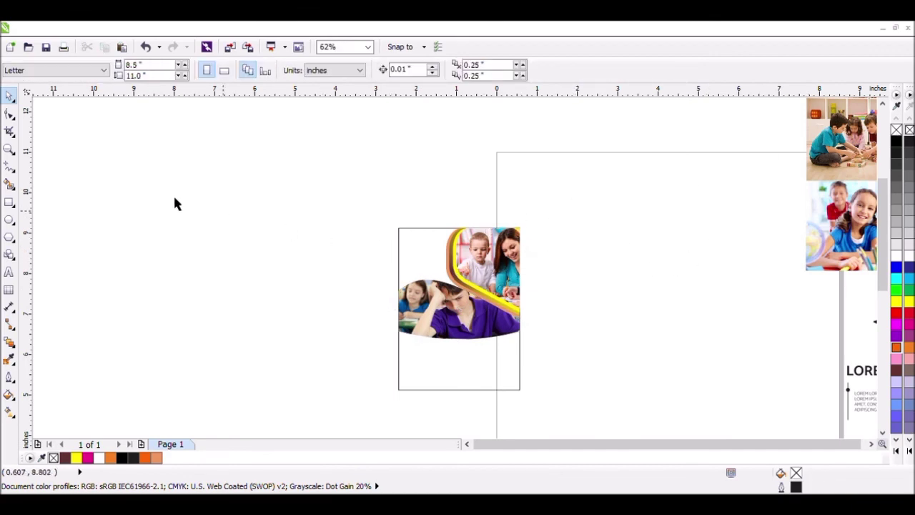
Step: Draw a rectangle about 1.56 × 1.89 inches from the card's upper-left corner, overlapping both photos
left_click(9, 203)
scroll(427, 229, "up", 2)
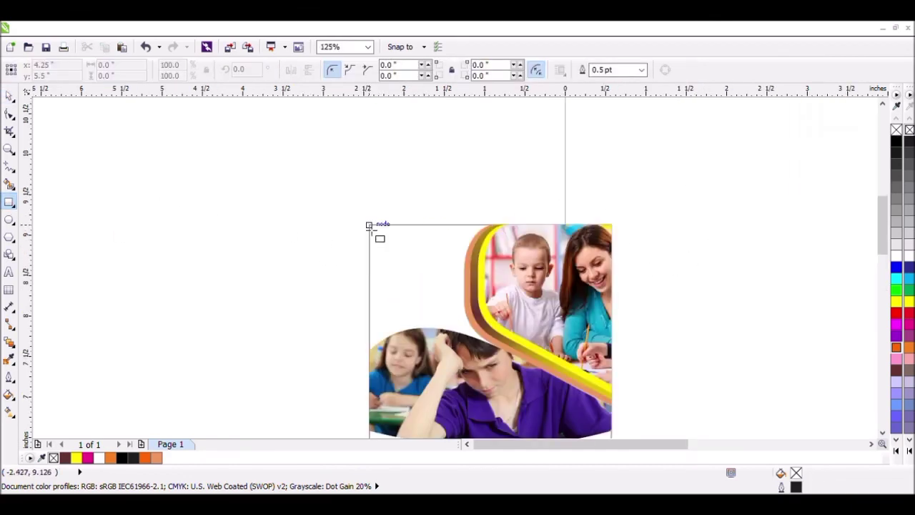
left_click_drag(374, 230, 467, 330)
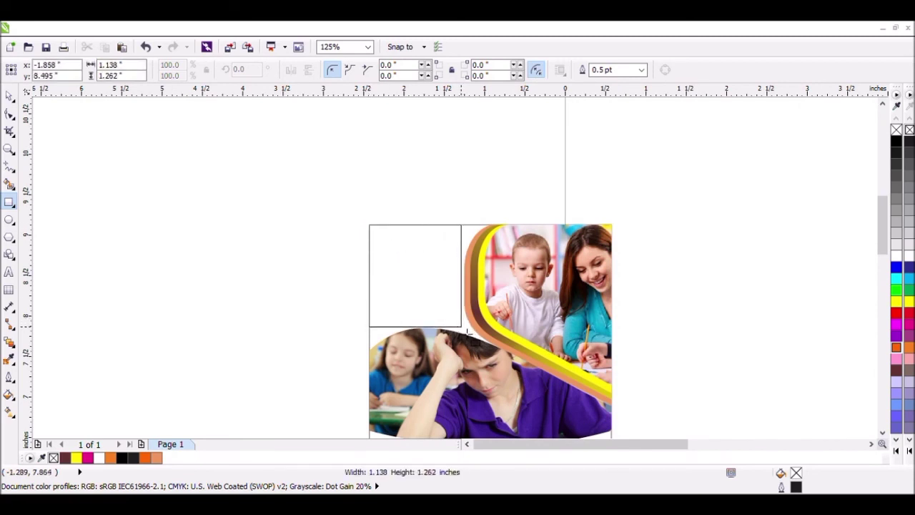
left_click_drag(468, 331, 503, 388)
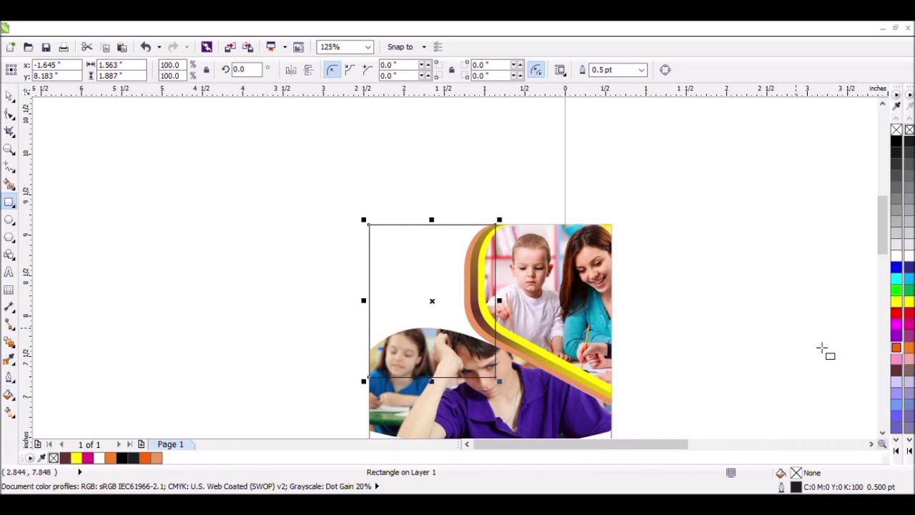
Step: Fill the new rectangle with dark brown and give it a radial fountain fill from a yellow centre to dark brown
left_click(896, 370)
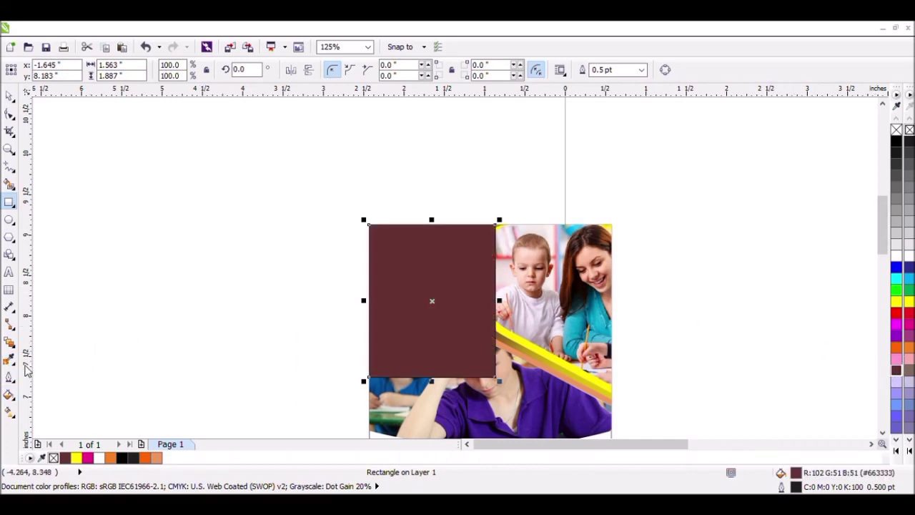
left_click(10, 395)
left_click(455, 363)
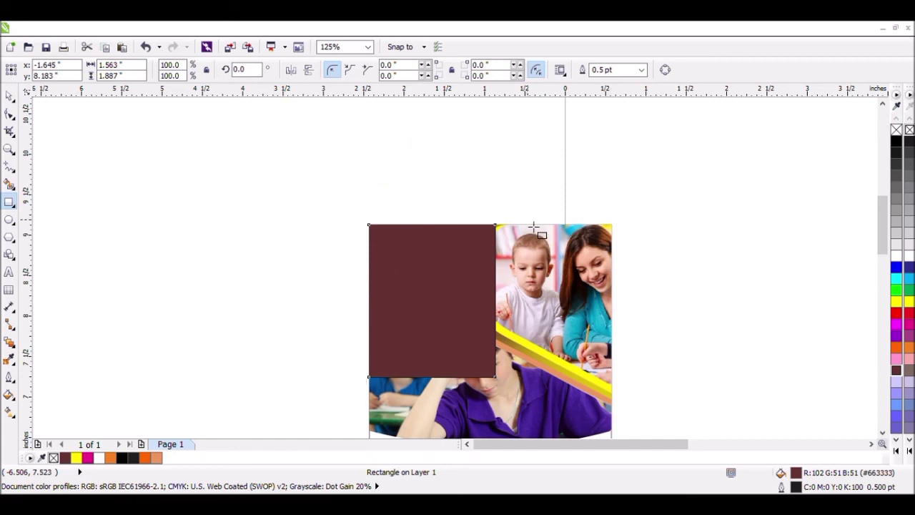
left_click(9, 95)
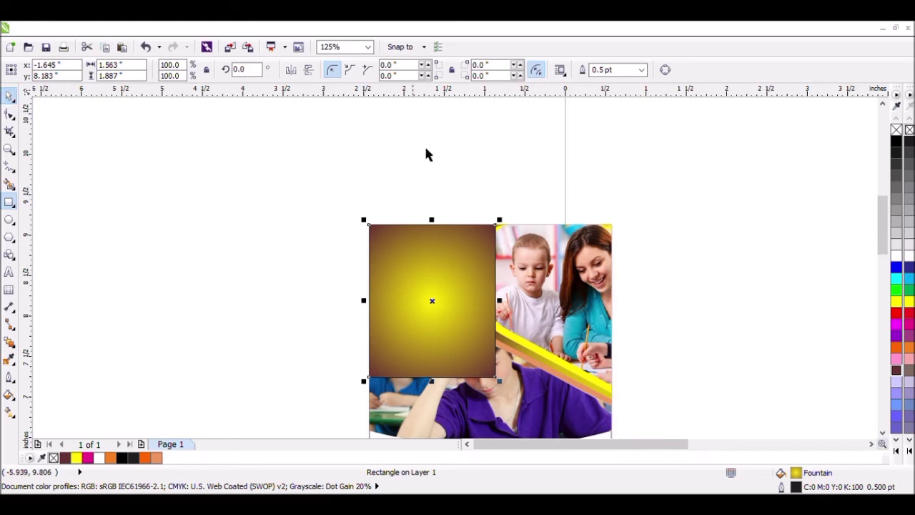
Step: Bring the curved classroom photo with its bands and the clipped boy's photo in front of the gradient rectangle
left_click(577, 185)
scroll(608, 202, "down", 2)
left_click_drag(643, 188, 516, 340)
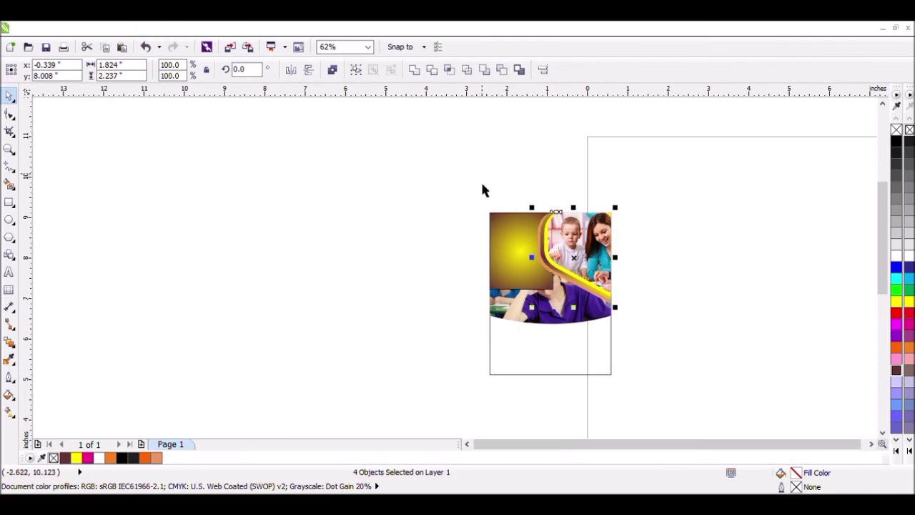
left_click(422, 260)
left_click_drag(414, 233, 642, 358)
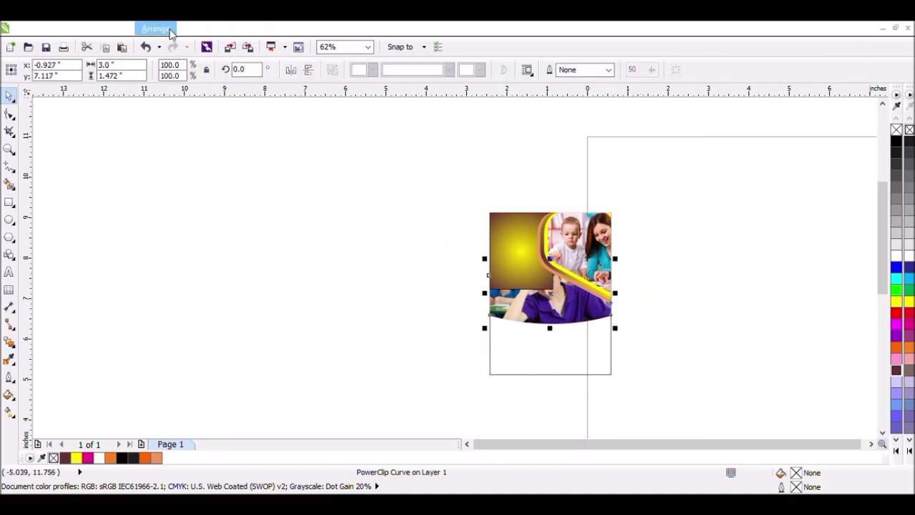
left_click(435, 195)
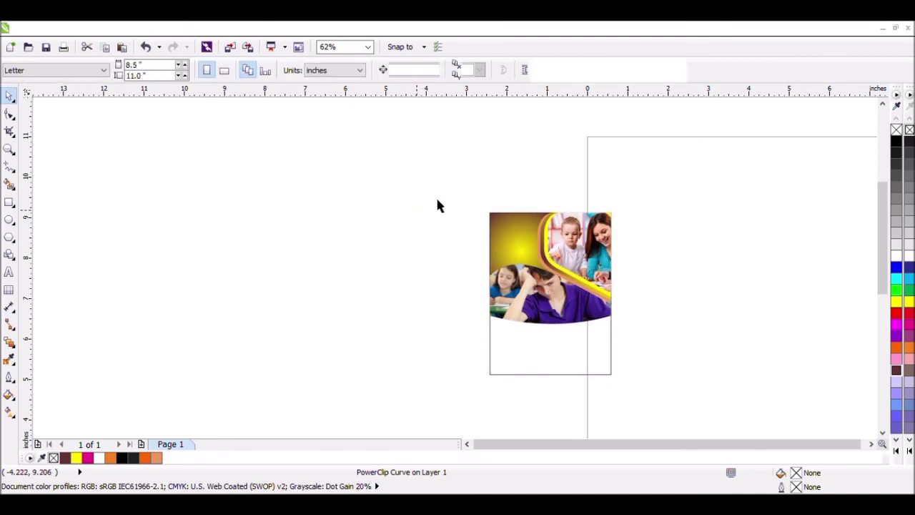
Step: Draw a polygon about 1.8 × 2.07 inches in the empty area beside the card and set it to 4 sides
left_click(870, 444)
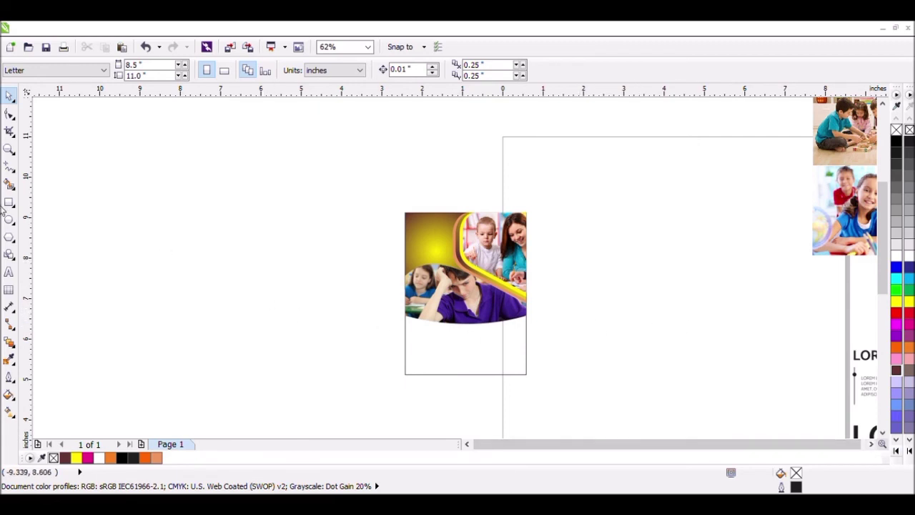
left_click(9, 236)
left_click_drag(170, 238, 245, 327)
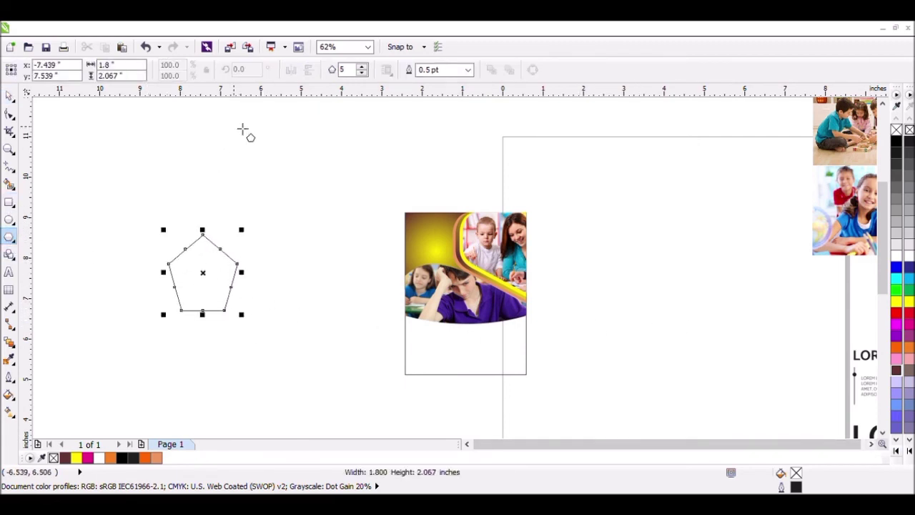
double_click(340, 70)
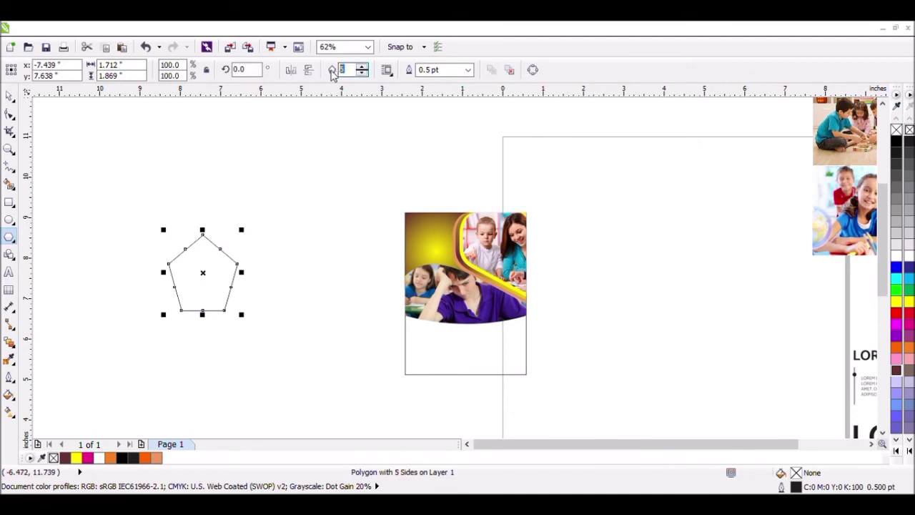
type("4")
key("Return")
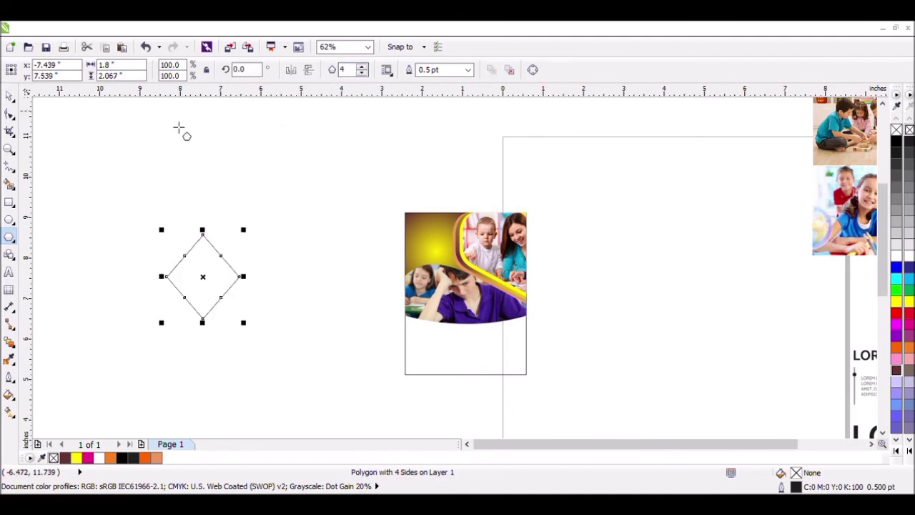
Step: Stretch the diamond horizontally to about 2.28 inches wide
left_click(9, 97)
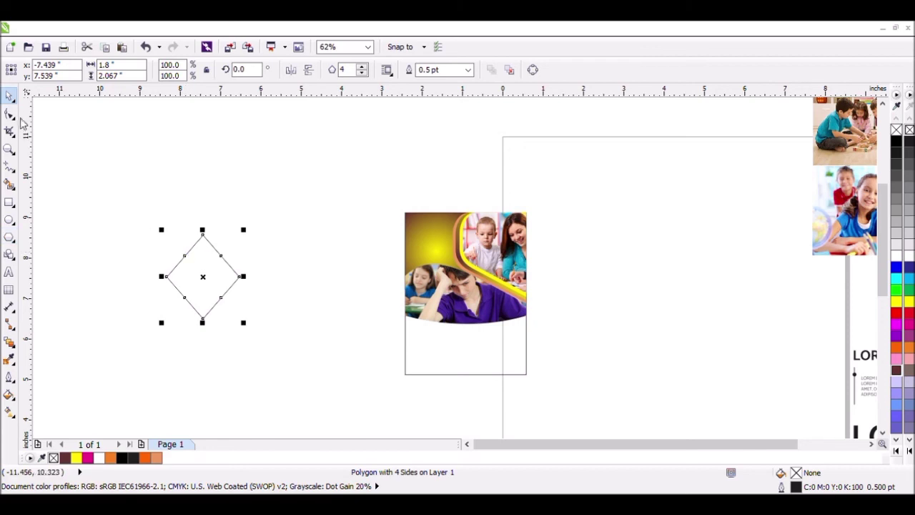
left_click(190, 229)
left_click(240, 284)
mouse_move(247, 277)
left_mouse_down()
mouse_move(273, 285)
mouse_move(263, 277)
left_mouse_up()
left_click(230, 279)
left_click(238, 295)
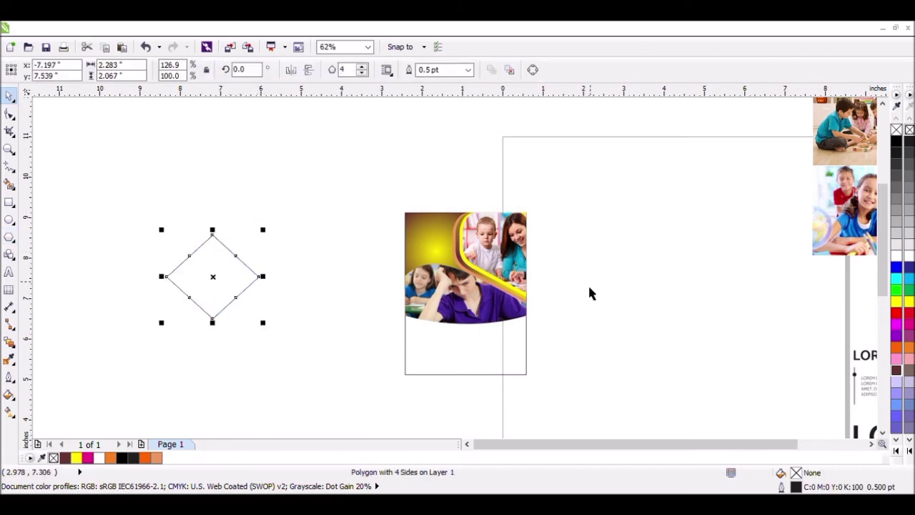
Step: Move the photo of the two smiling girls above the diamond and resize it to about 2.65 × 1.99 inches
left_click(725, 281)
left_click(827, 217)
left_click_drag(812, 232, 253, 179)
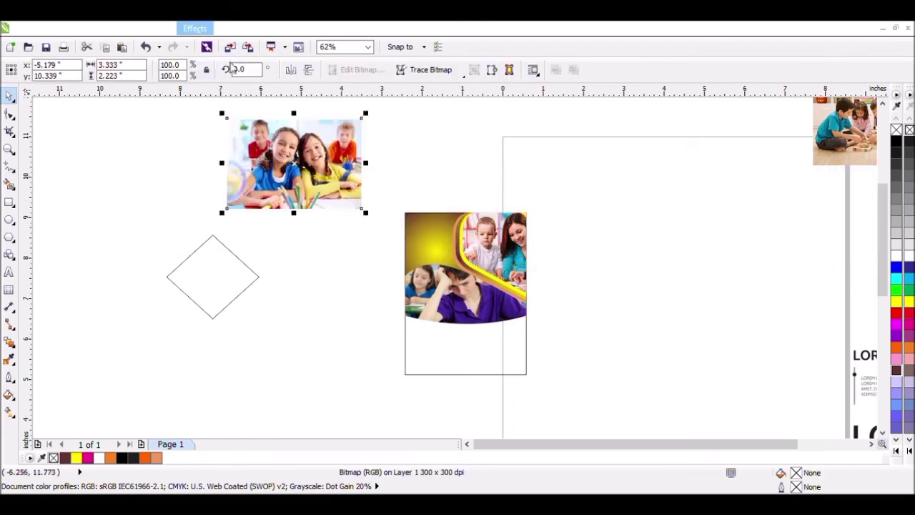
left_click_drag(307, 224, 311, 237)
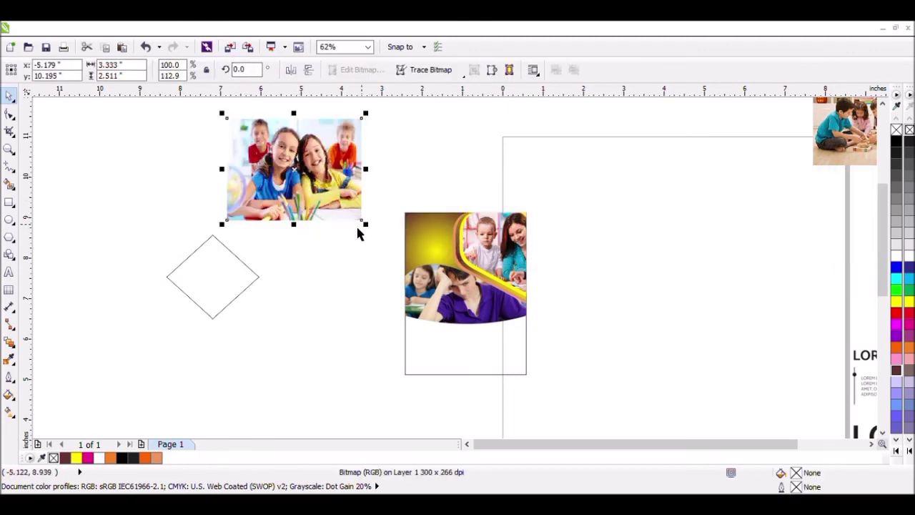
left_click_drag(372, 235, 357, 224)
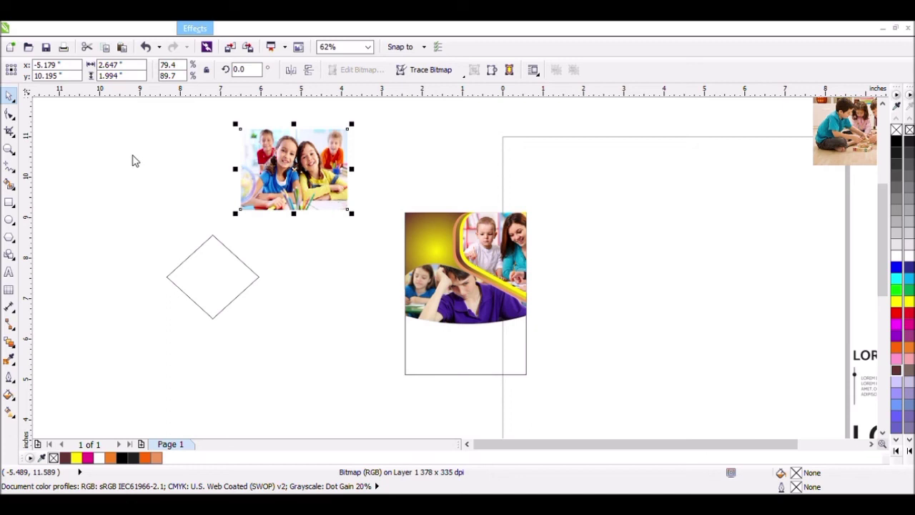
Step: Place a copy of the diamond directly to its right, with their corners touching
left_click(212, 265)
left_click_drag(212, 265, 314, 281)
right_click(314, 281)
Step: PowerClip the photo of the two girls inside the left diamond
left_click(320, 192)
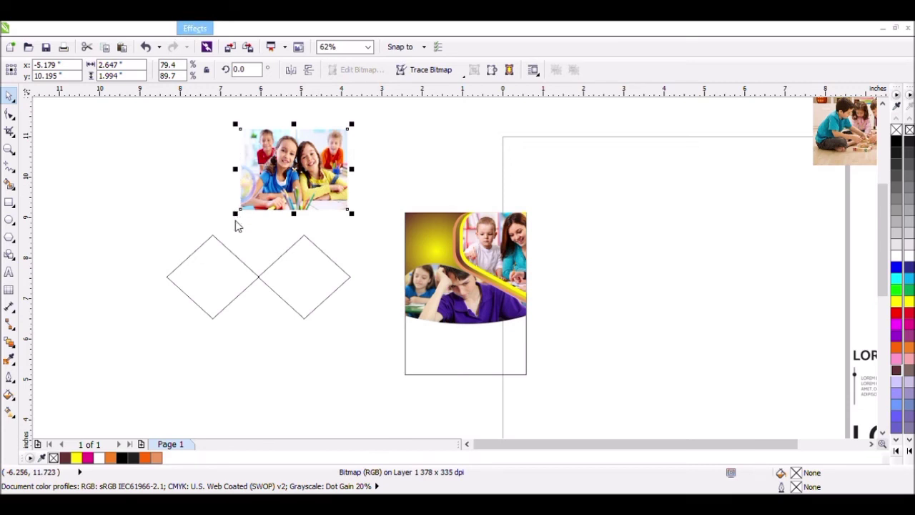
left_click(251, 270)
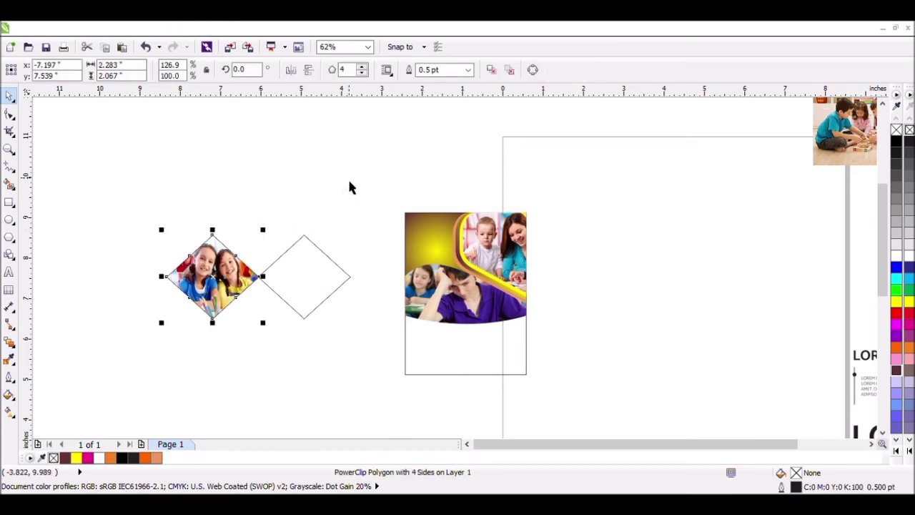
left_click(337, 245)
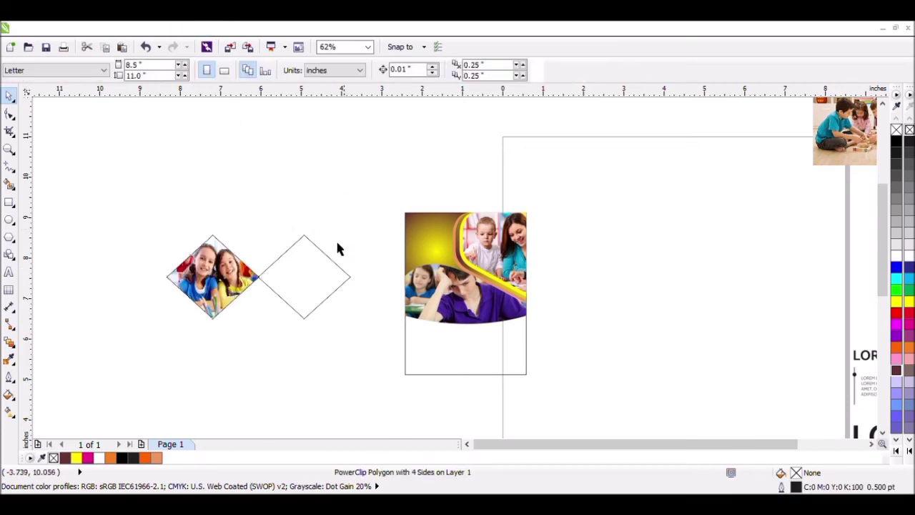
Step: Move the photo of the playing children above the diamonds, scale it to about 2.25 × 1.55 inches and PowerClip it inside the right diamond
left_click(816, 150)
left_click_drag(816, 150, 275, 193)
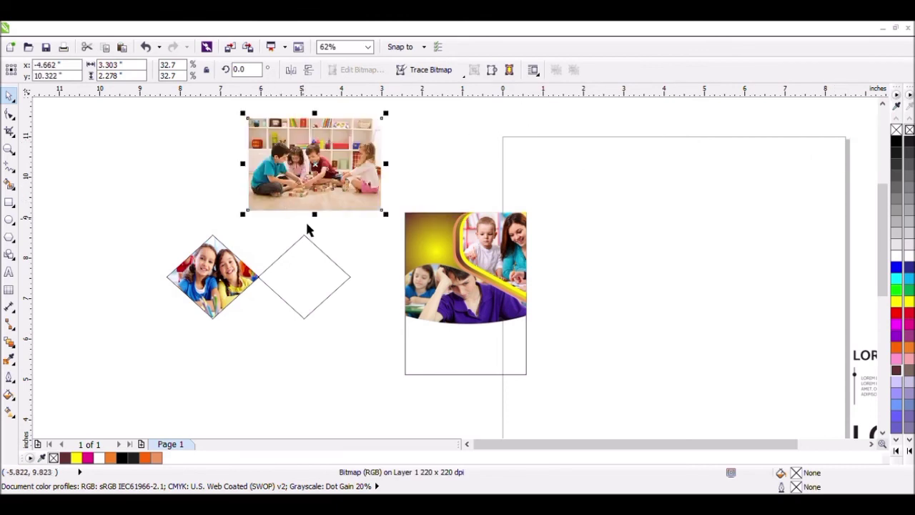
mouse_move(386, 213)
left_mouse_down()
mouse_move(393, 222)
mouse_move(374, 217)
left_mouse_up()
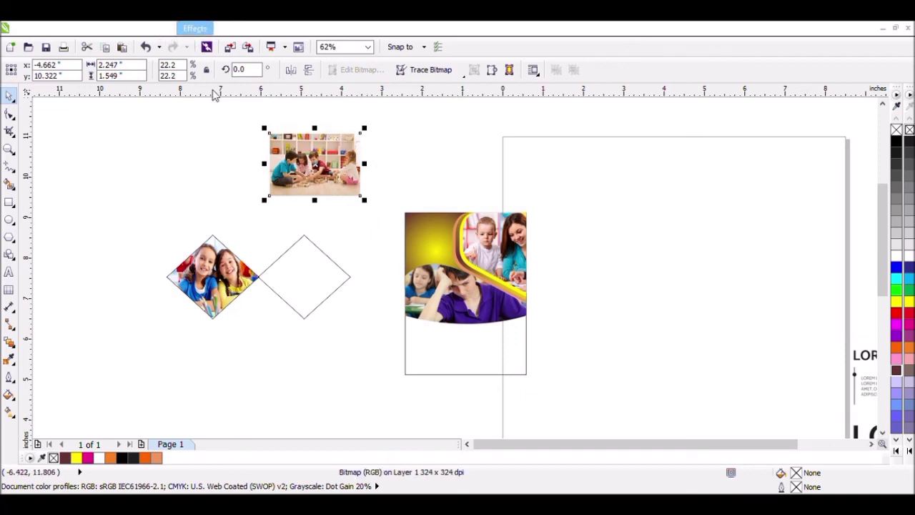
left_click(304, 276)
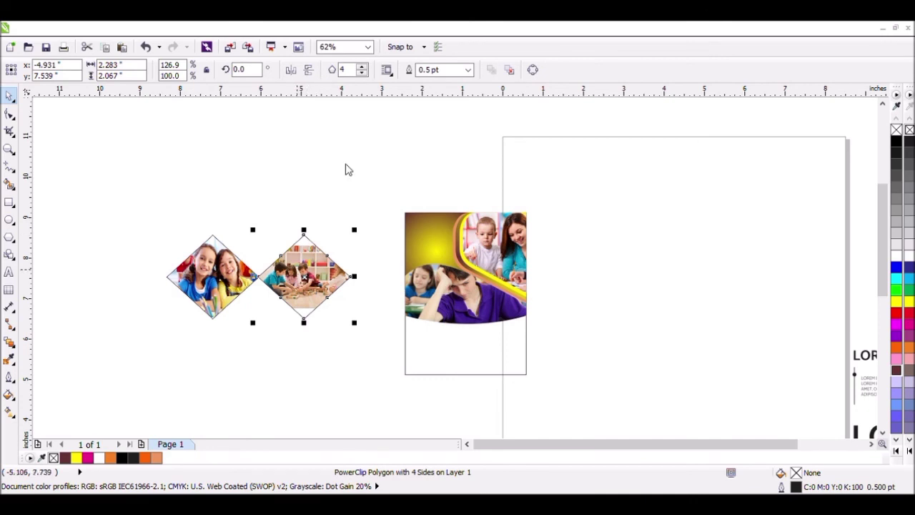
Step: Edit the right diamond's PowerClip contents, stretching the photo to about 2.07 inches high so that it fills the diamond
left_click(350, 94)
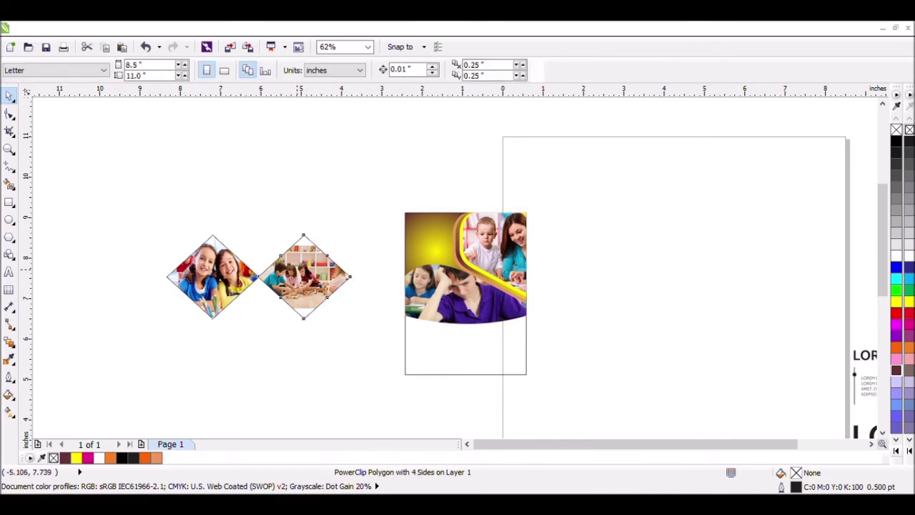
left_click(314, 255)
left_click_drag(301, 241, 302, 230)
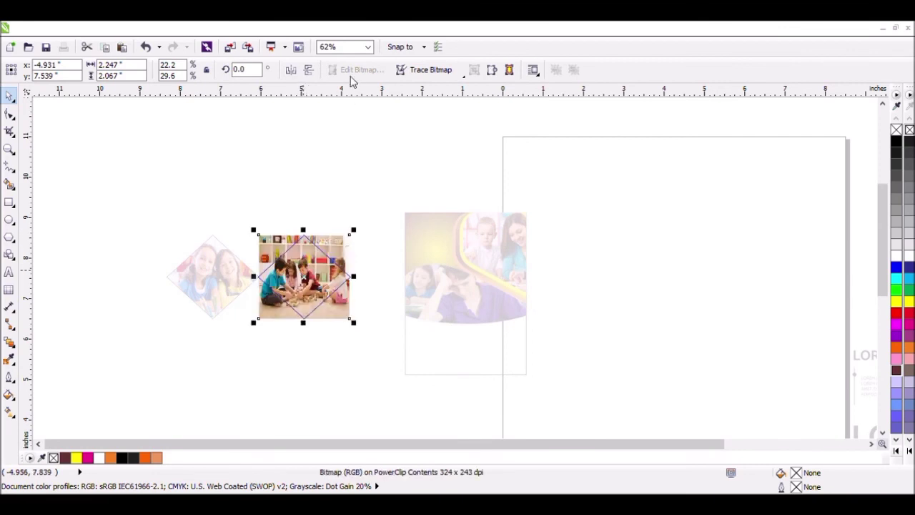
left_click(332, 213, "ctrl")
left_click(355, 218)
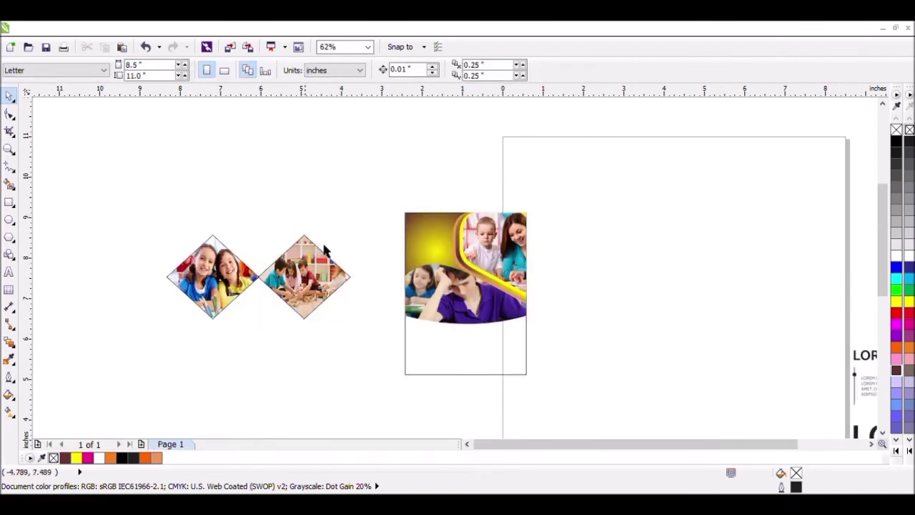
Step: Give both photo diamonds a 2 pt yellow outline
left_click_drag(379, 200, 162, 353)
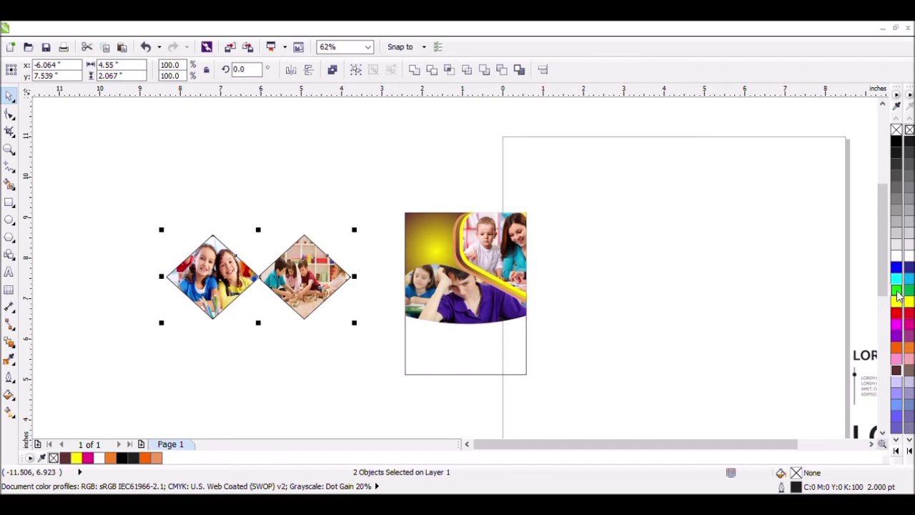
right_click(896, 300)
left_click(354, 195)
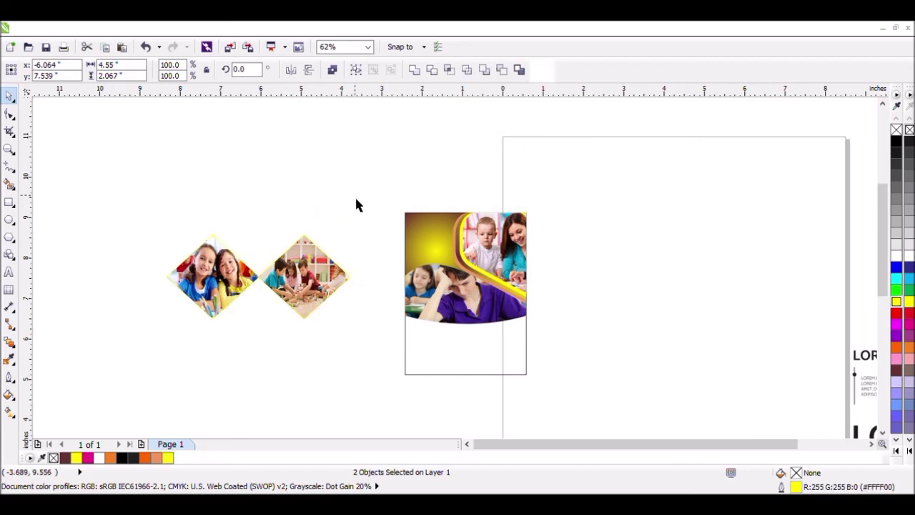
Step: Scale down the photo diamonds and place a copy about 1.78 × 0.81 inches over the card's upper-left area
left_click_drag(373, 212, 165, 332)
left_click_drag(355, 332, 445, 258)
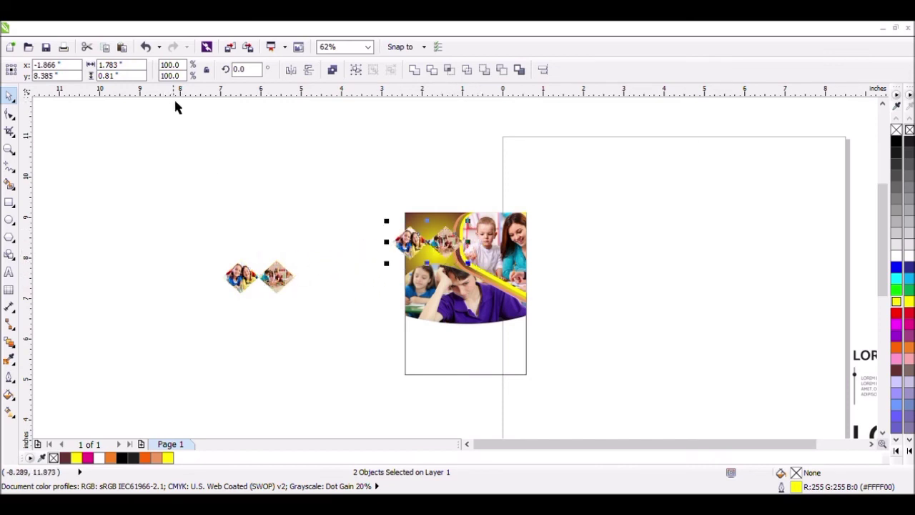
Step: Try rotating the copied diamond pair by 90° and undo the rotation
double_click(241, 74)
type("90")
key("Return")
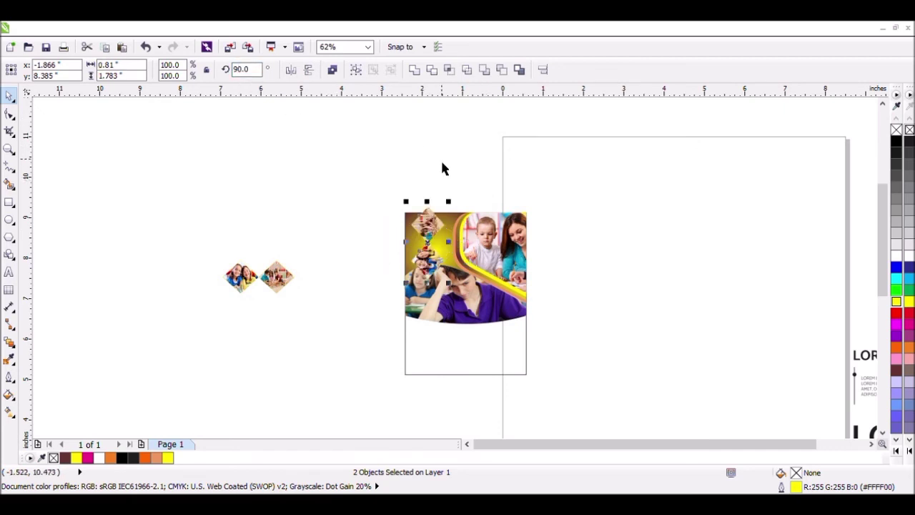
key("ctrl+z")
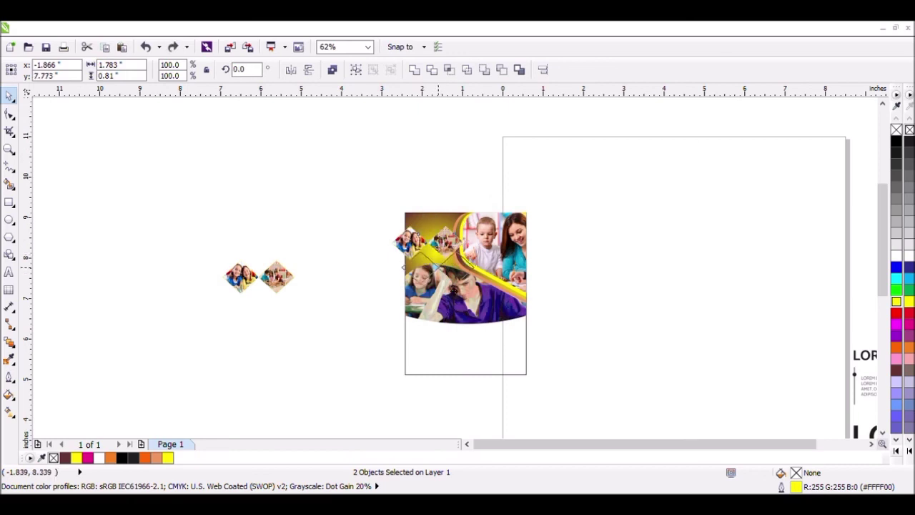
Step: Move the diamond pair onto the lower edge of the boy's photo and enlarge it to about 1.81 × 0.82 inches
left_click_drag(454, 289, 453, 325)
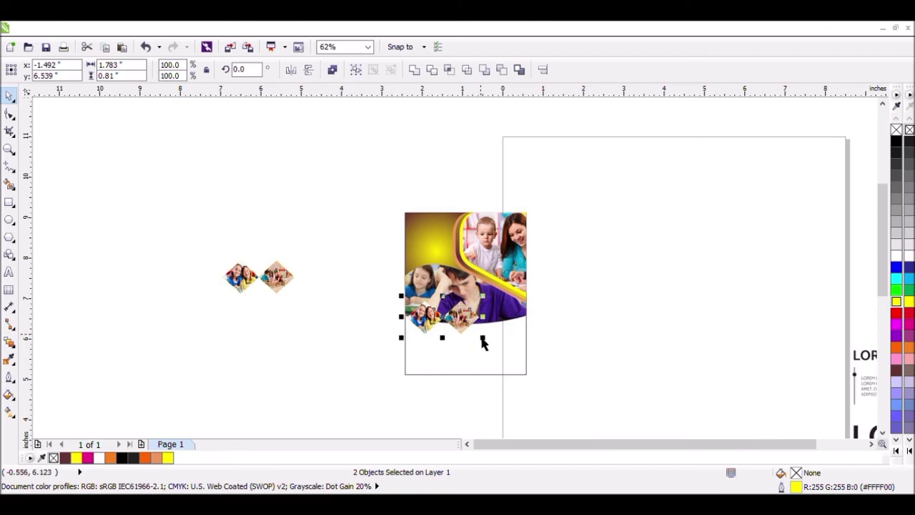
mouse_move(484, 340)
left_mouse_down()
mouse_move(534, 365)
mouse_move(499, 338)
left_mouse_up()
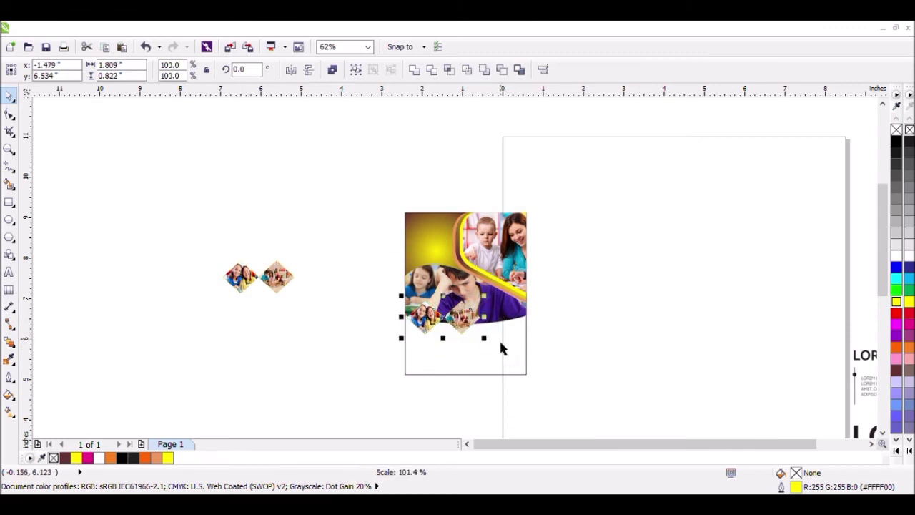
Step: Group the two diamonds on the card and centre them horizontally on the boy's photo
left_click(355, 69)
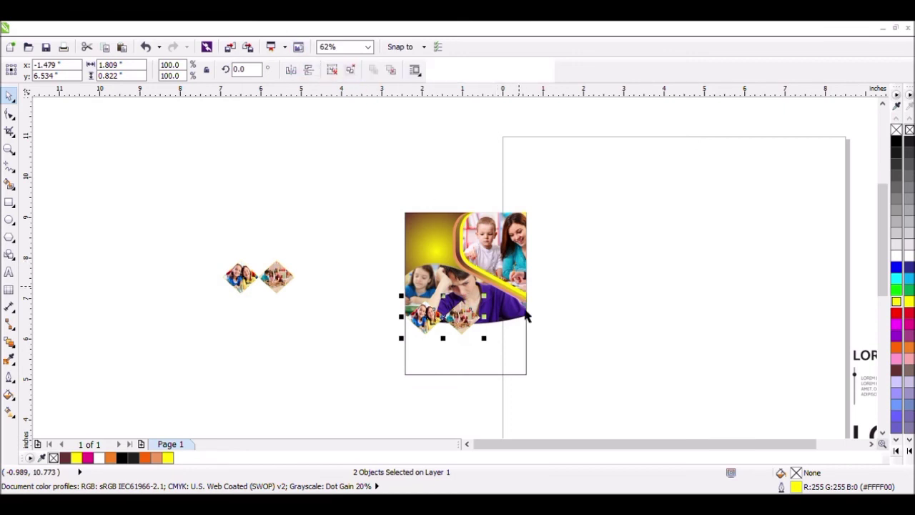
left_click(520, 325, "shift")
key("c")
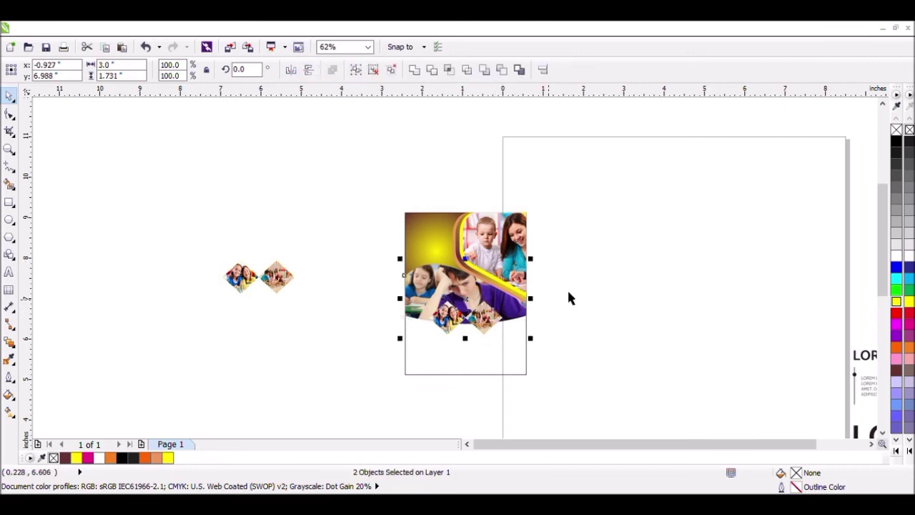
left_click(569, 287)
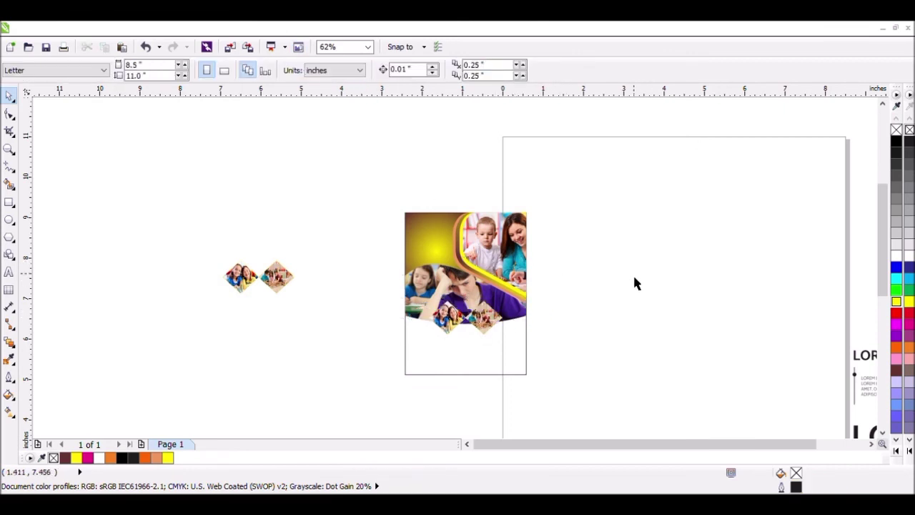
Step: Fill the 3 × 4 inch card rectangle with a multicolour linear fountain fill running from crimson through yellow to gold
left_click(494, 373)
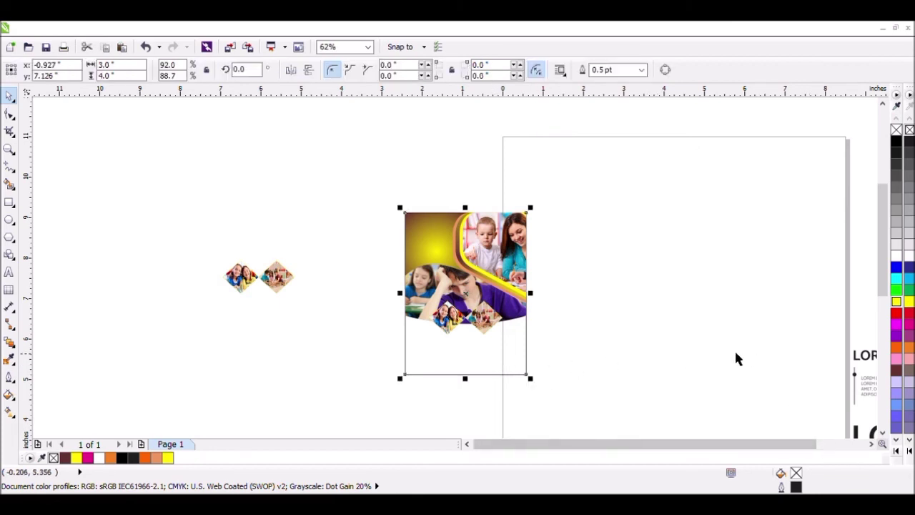
left_click(908, 370)
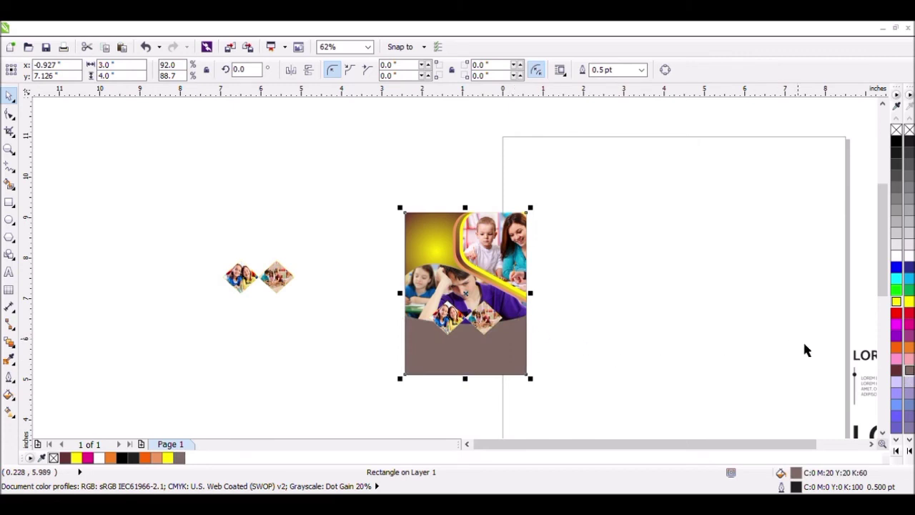
left_click(15, 399)
left_click(646, 231)
left_click(614, 219)
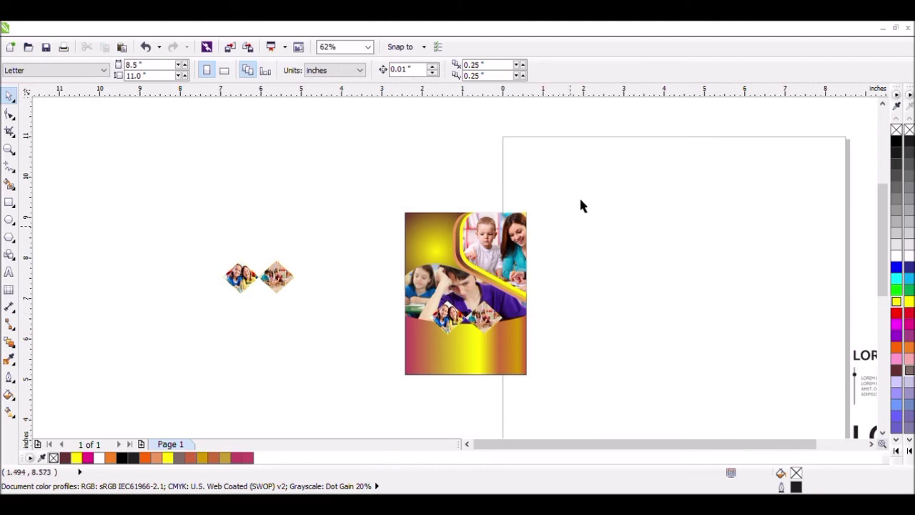
Step: Delete the spare pair of diamond photos lying outside the card
left_click_drag(579, 196, 380, 346)
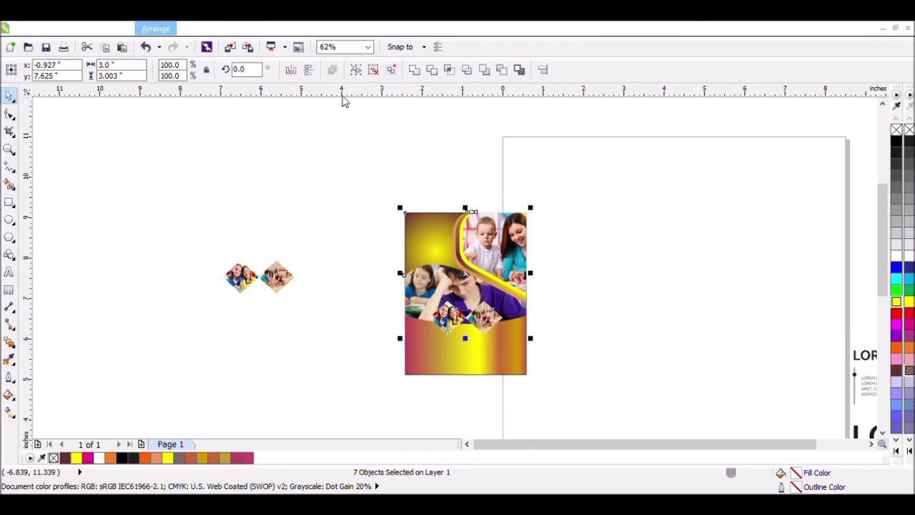
key("Escape")
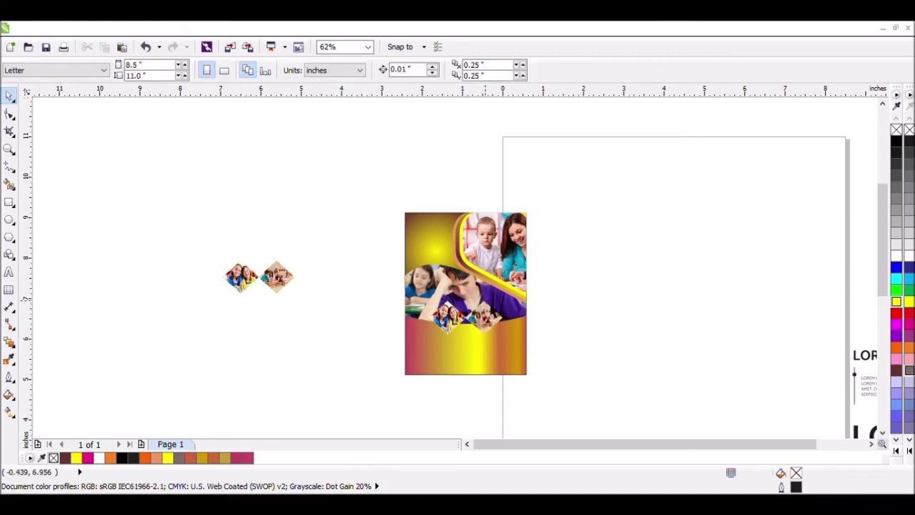
left_click(287, 286)
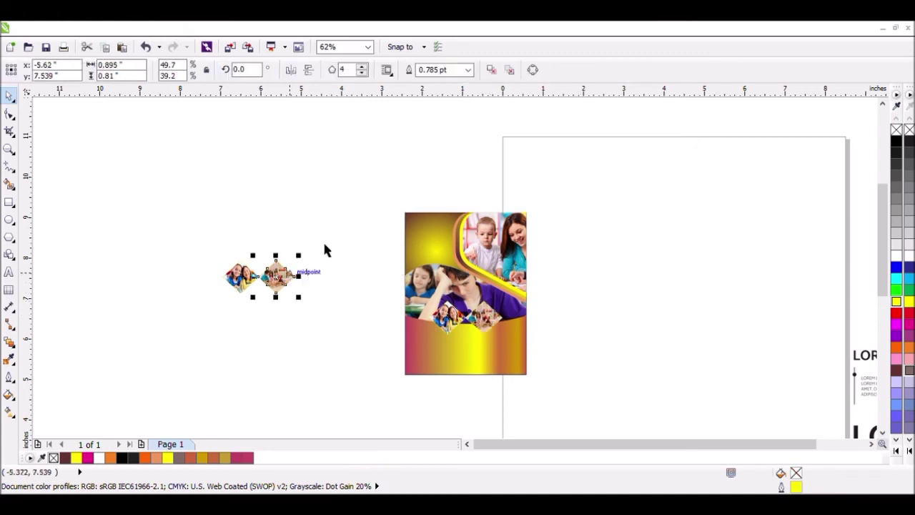
left_click_drag(180, 239, 281, 318)
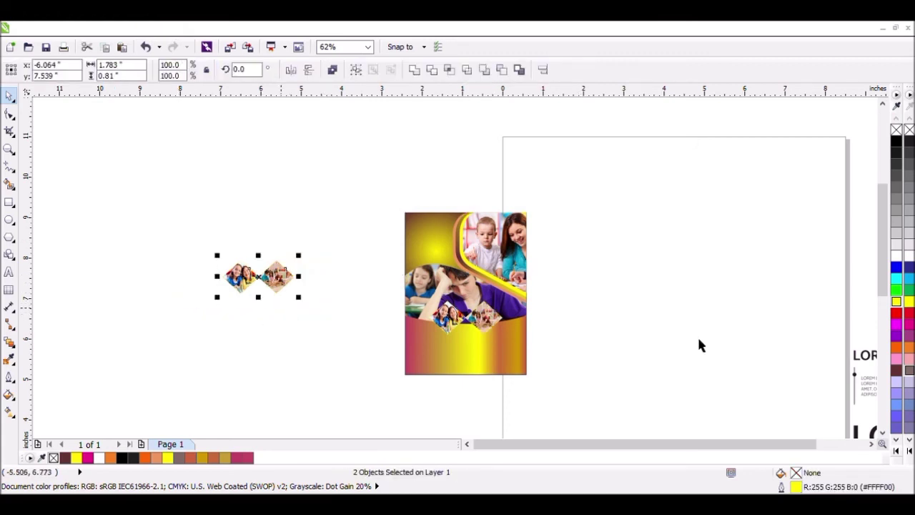
key("Delete")
Step: Copy the graduation-cap icon onto the card's lower gradient area and shrink the copy to about 0.73 × 0.42 inches
left_click(871, 445)
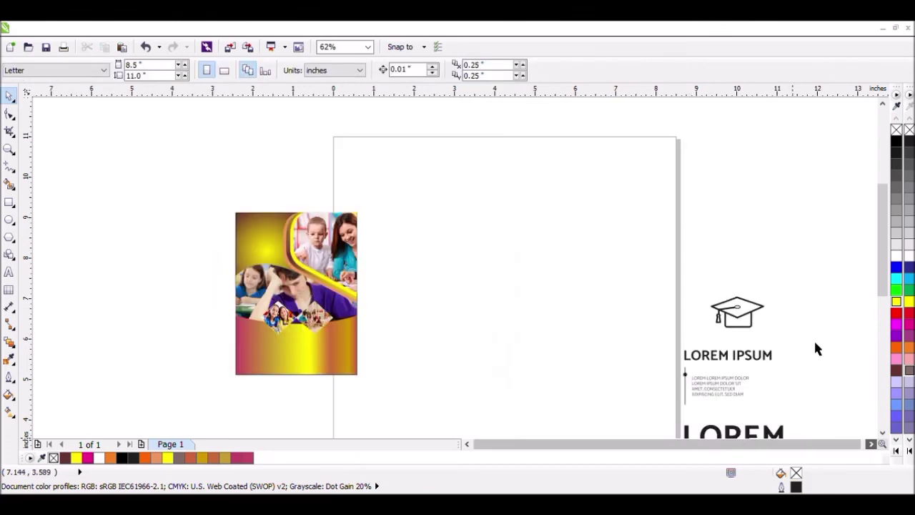
left_click(746, 323)
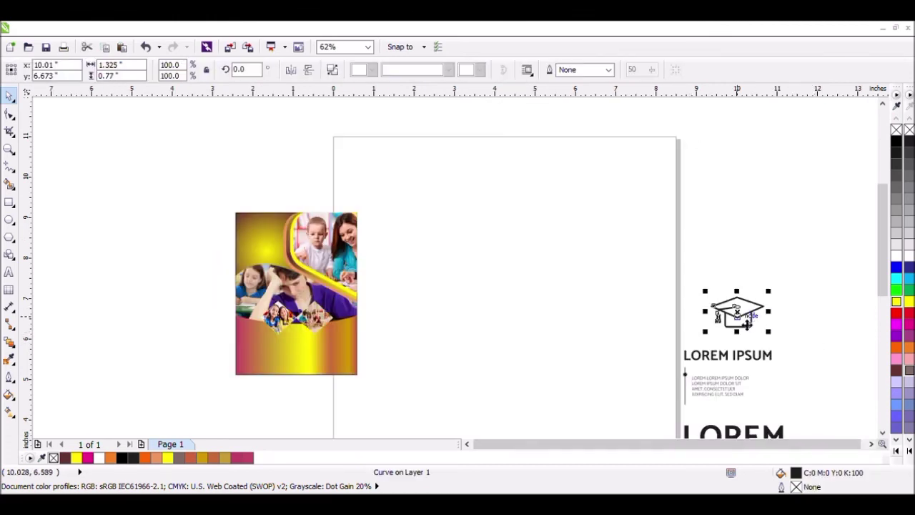
left_click_drag(718, 331, 276, 363)
left_click_drag(377, 346, 293, 359)
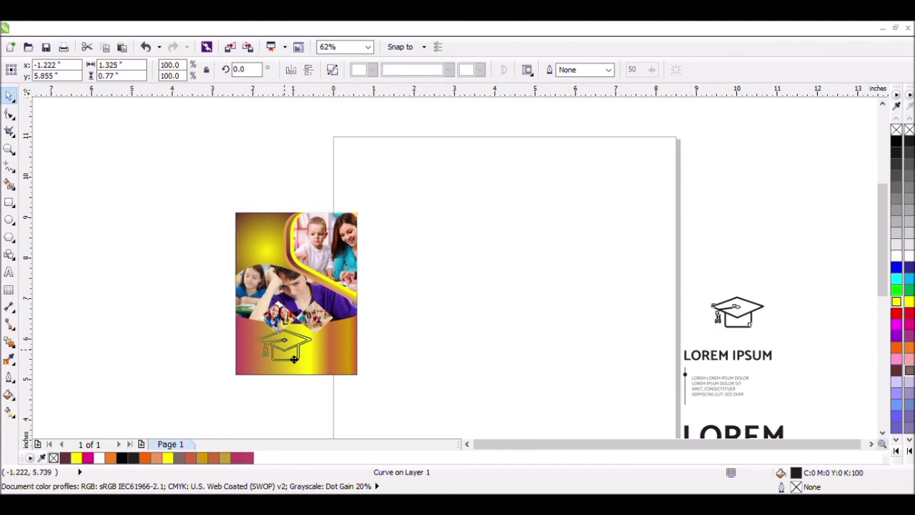
left_click_drag(293, 359, 293, 359)
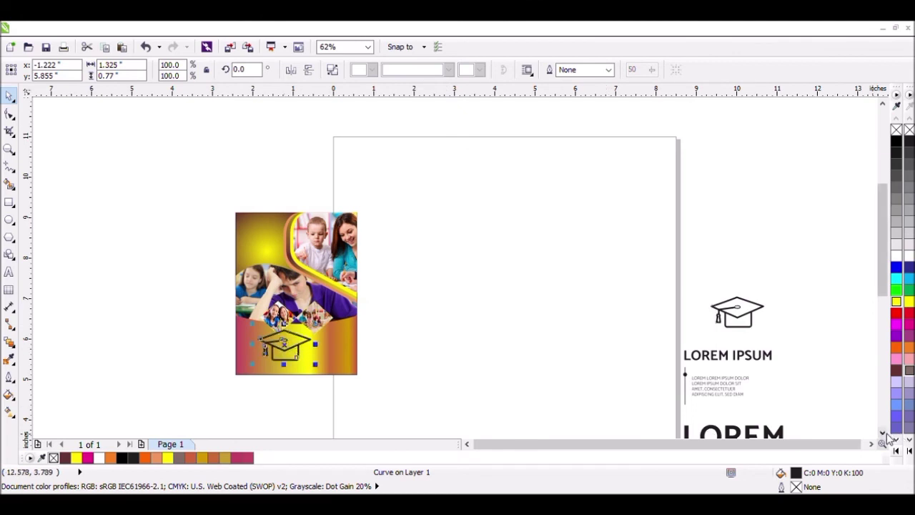
scroll(831, 398, "down", 3)
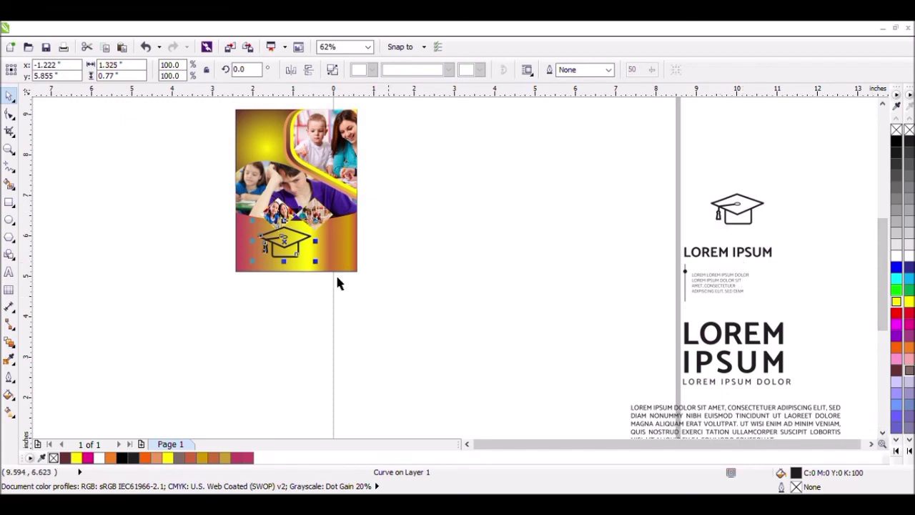
mouse_move(320, 263)
left_mouse_down()
mouse_move(322, 271)
mouse_move(307, 272)
mouse_move(315, 274)
left_mouse_up()
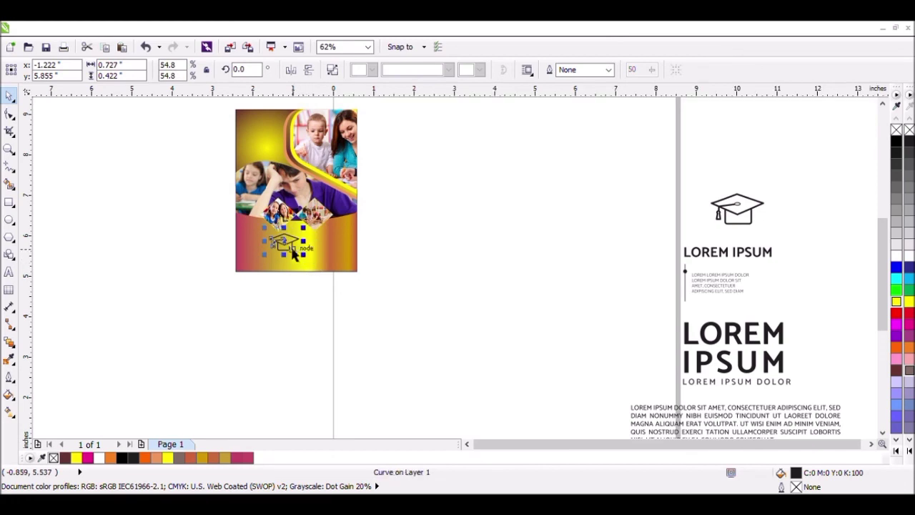
Step: Move the cap icon to the upper-left corner of the card's lower gradient area and fill it white
scroll(294, 246, "up", 2)
left_click_drag(294, 245, 232, 219)
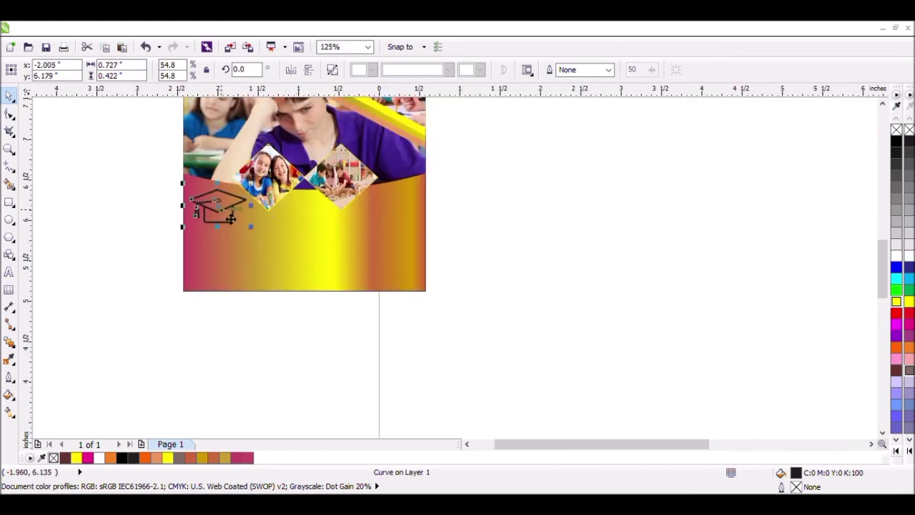
right_click(909, 256)
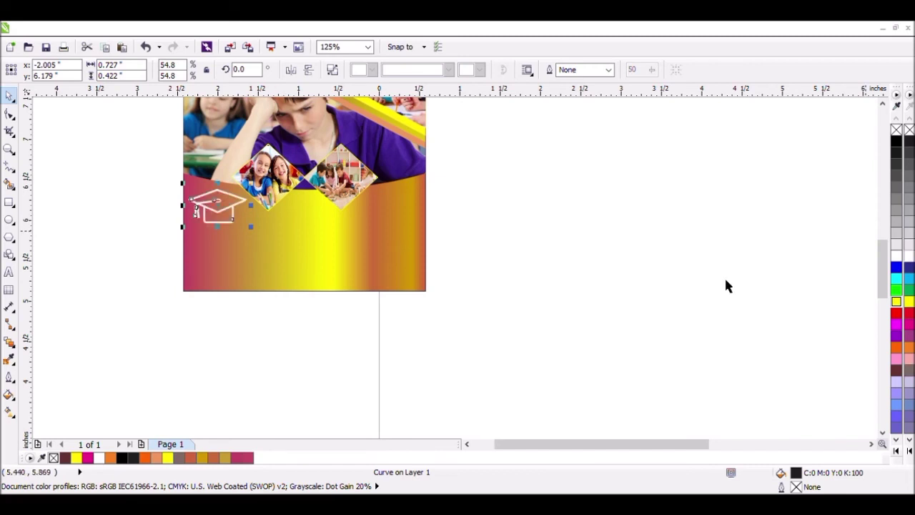
left_click(724, 282)
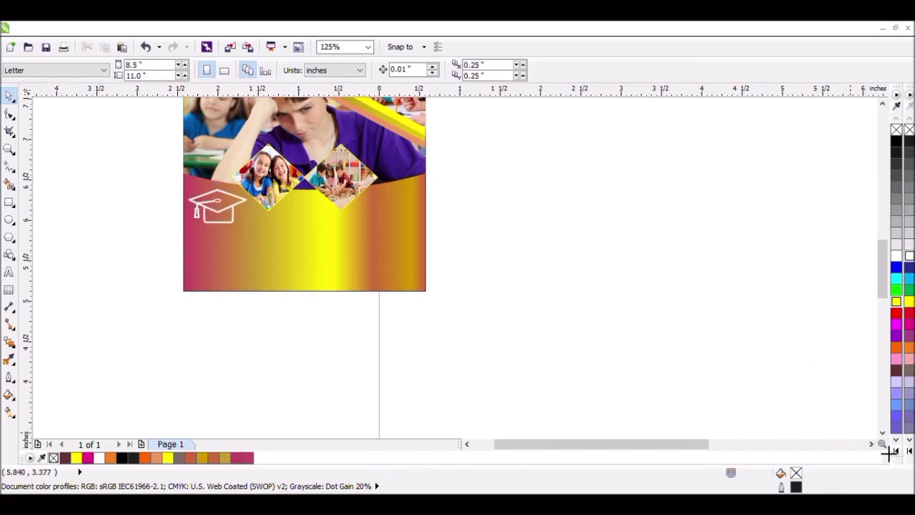
Step: Ungroup the small LOREM IPSUM heading and its paragraph in the text artwork beside the page
left_click(871, 444)
scroll(828, 376, "down", 1)
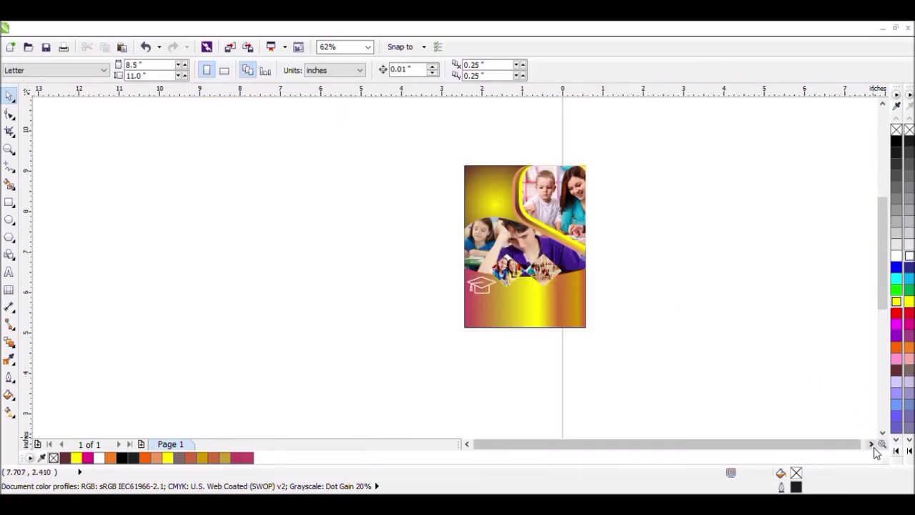
left_click(871, 444)
left_click(870, 443)
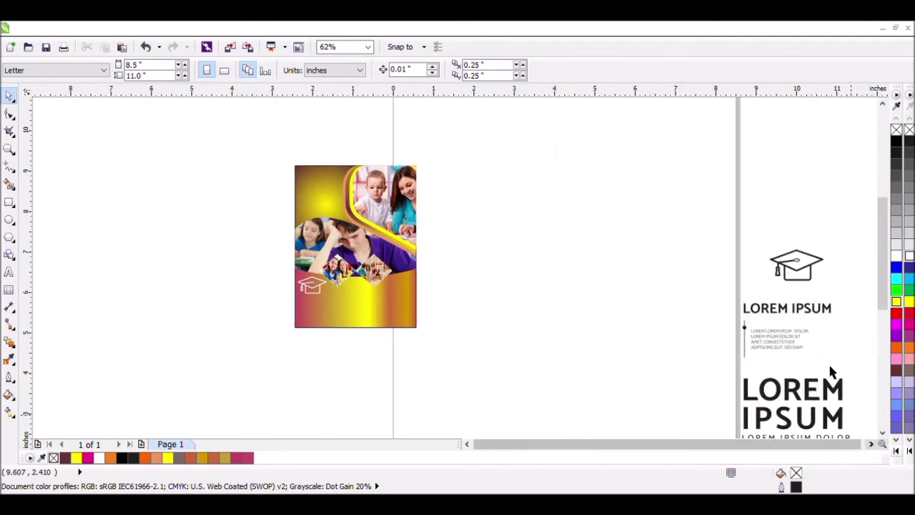
left_click_drag(837, 290, 723, 361)
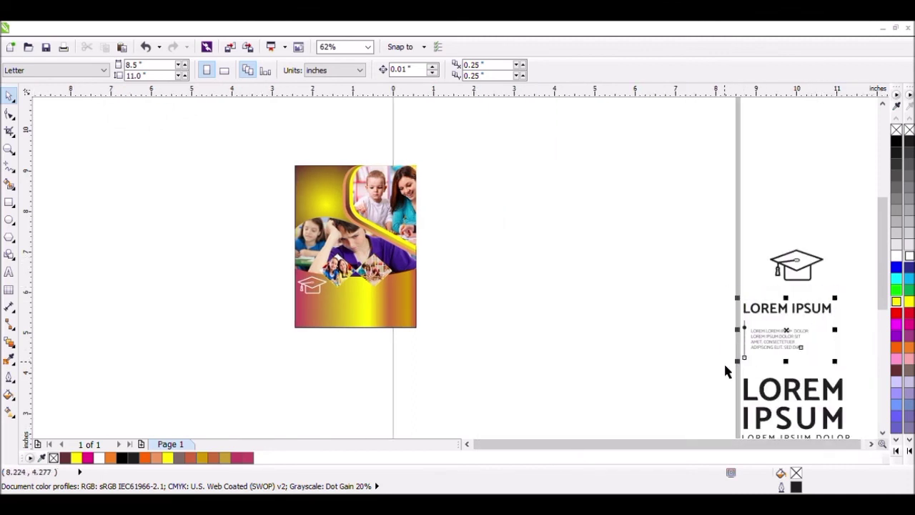
left_click(851, 308)
left_click(812, 313)
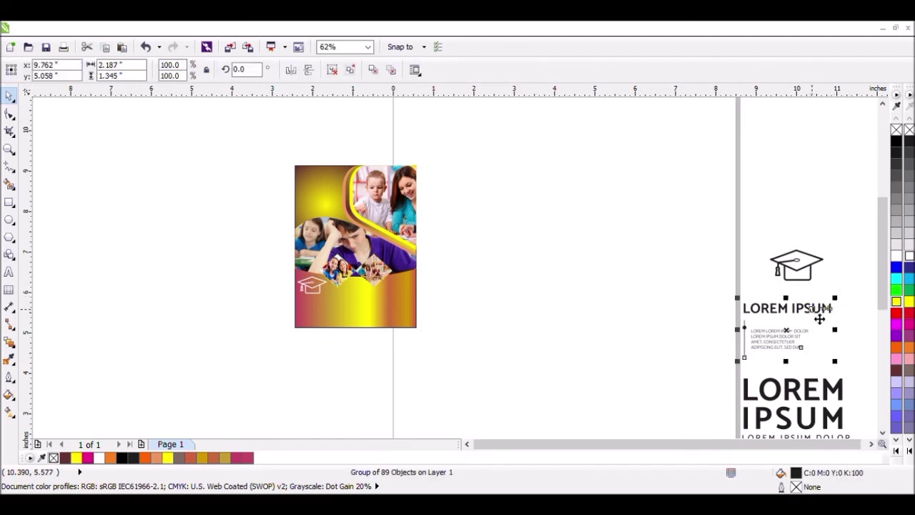
left_click(331, 69)
Step: Copy the small LOREM IPSUM heading onto the card's lower-left corner and shrink the copy to about 1.73 × 0.2 inches
left_click(849, 297)
left_click_drag(849, 298, 721, 327)
left_click_drag(808, 320, 355, 327)
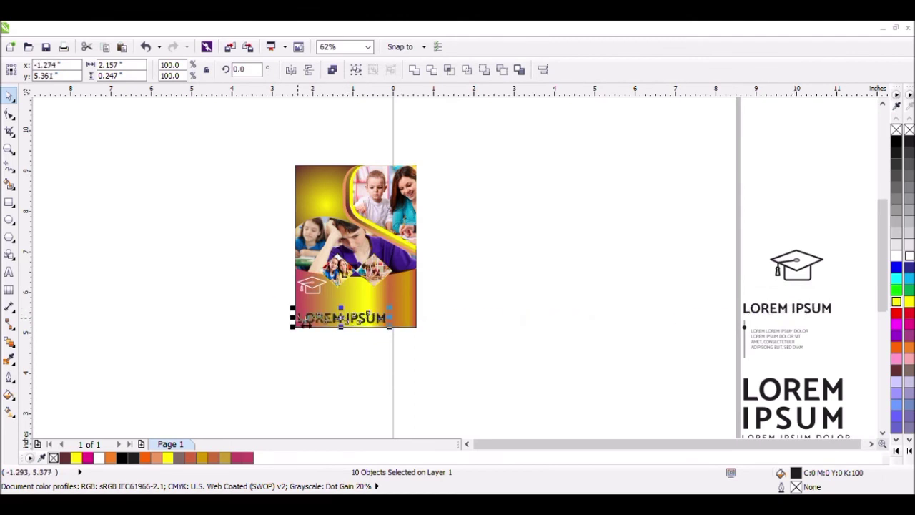
scroll(295, 321, "up", 2)
left_click_drag(477, 327, 441, 329)
Step: Enlarge the white cap icon to about 0.91 × 0.53 inches and place it just above the LOREM IPSUM heading
left_click(338, 264)
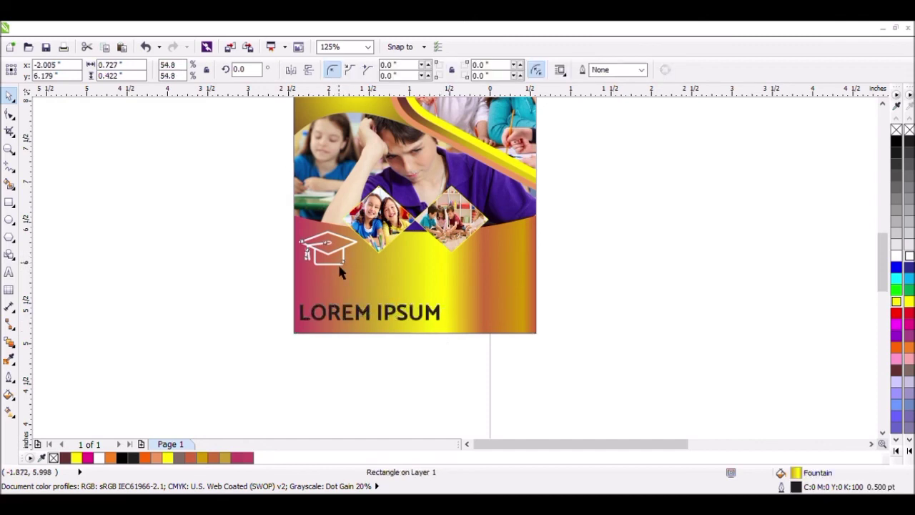
left_click(341, 266)
left_click_drag(372, 286, 383, 305)
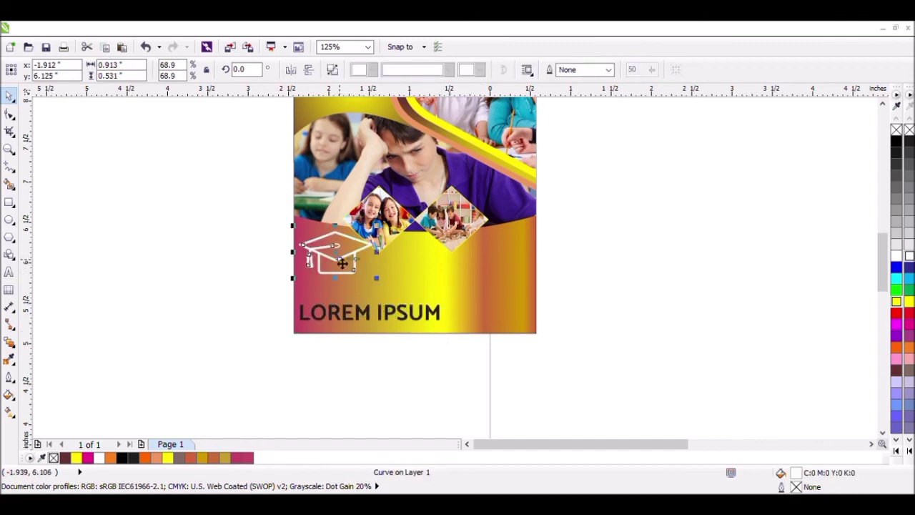
left_click_drag(344, 263, 346, 295)
left_click(416, 366)
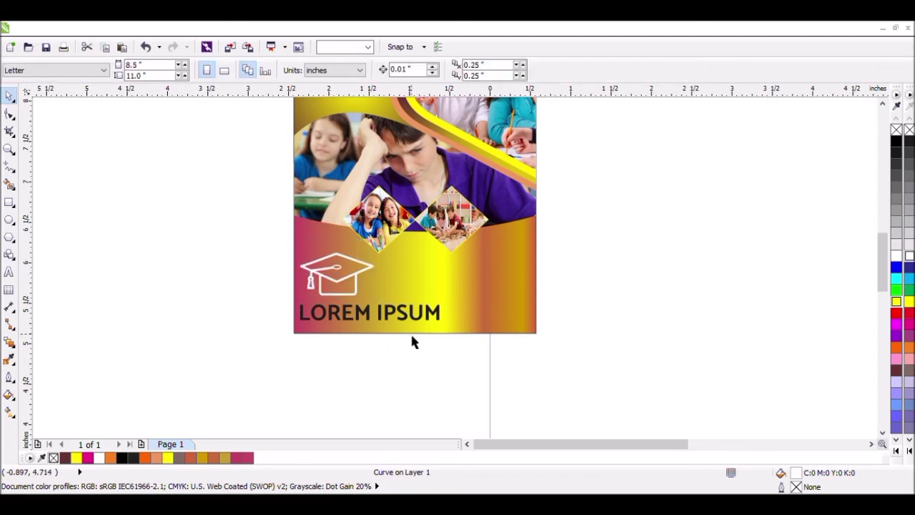
Step: Narrow and heighten the card's LOREM IPSUM heading to about 1.25 × 0.25 inches
left_click(426, 324)
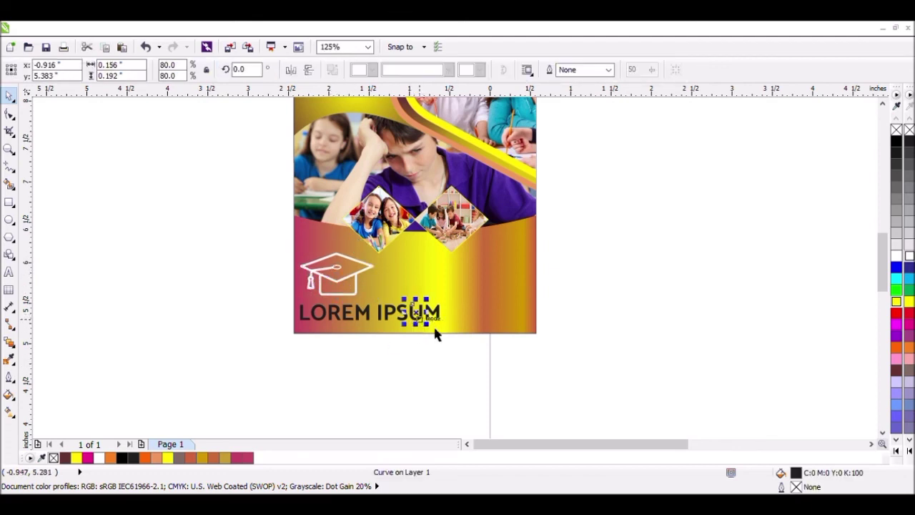
left_click(259, 292)
left_click_drag(259, 291, 462, 367)
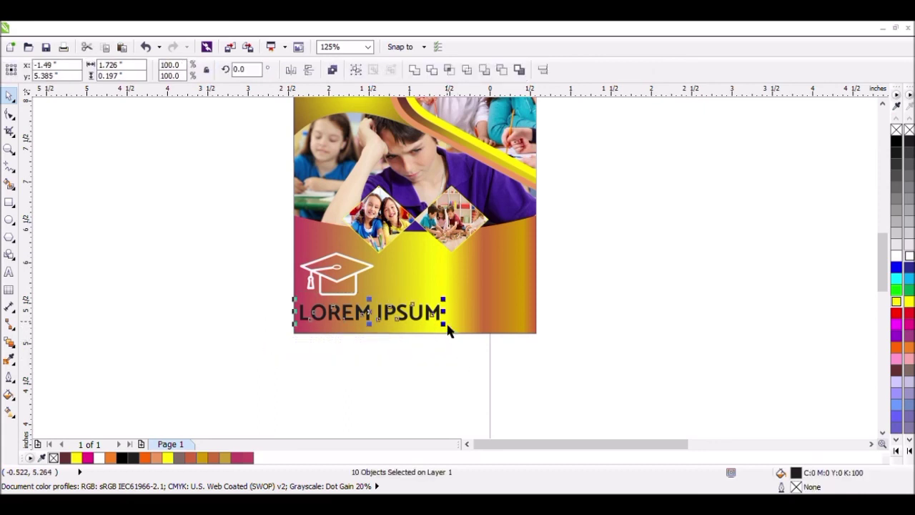
left_click_drag(446, 326, 353, 341)
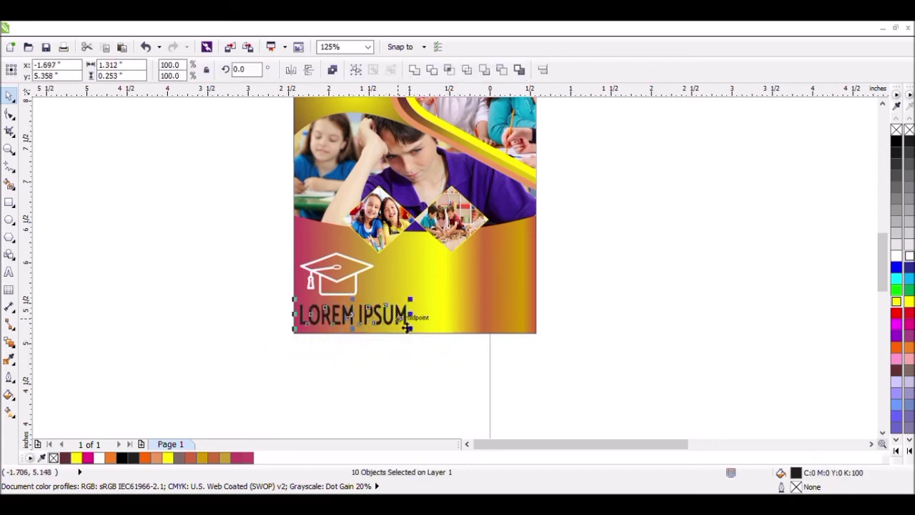
left_click_drag(410, 313, 405, 314)
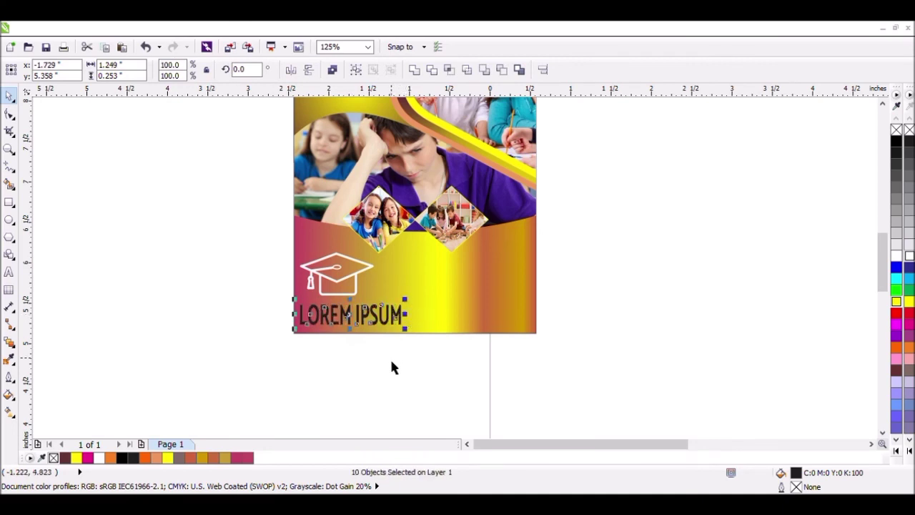
Step: Group the ten letters of the LOREM IPSUM heading on the card
left_click(392, 367)
left_click_drag(270, 305, 424, 344)
left_click(355, 69)
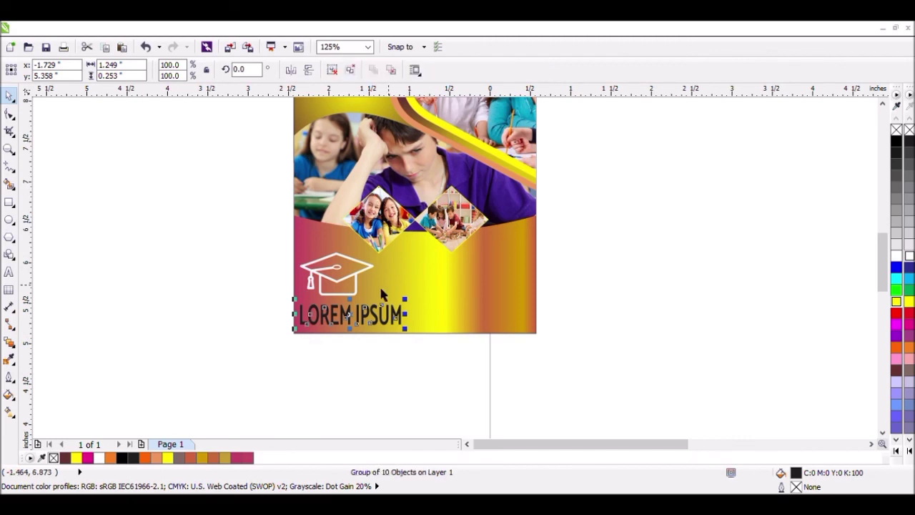
Step: Centre the white cap icon horizontally on the LOREM IPSUM heading group
left_click(356, 269)
left_click(322, 273)
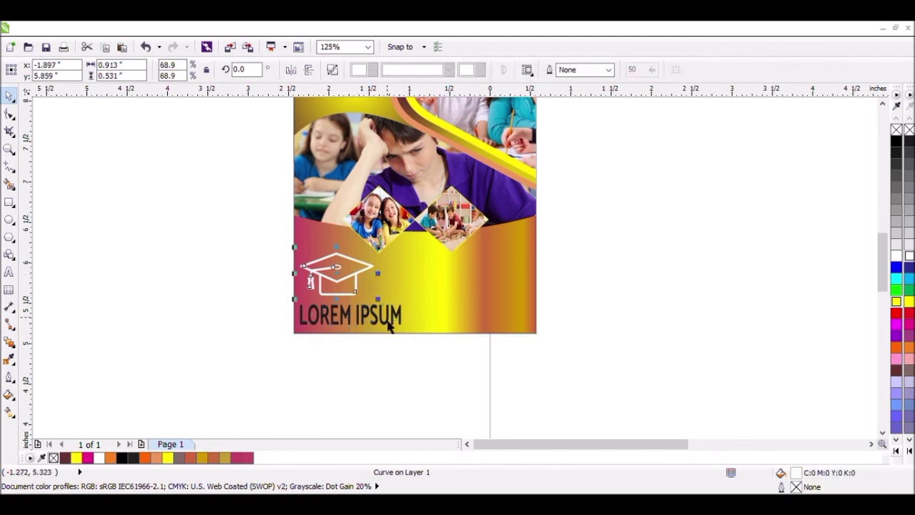
left_click(397, 323, "shift")
key("e")
key("Escape")
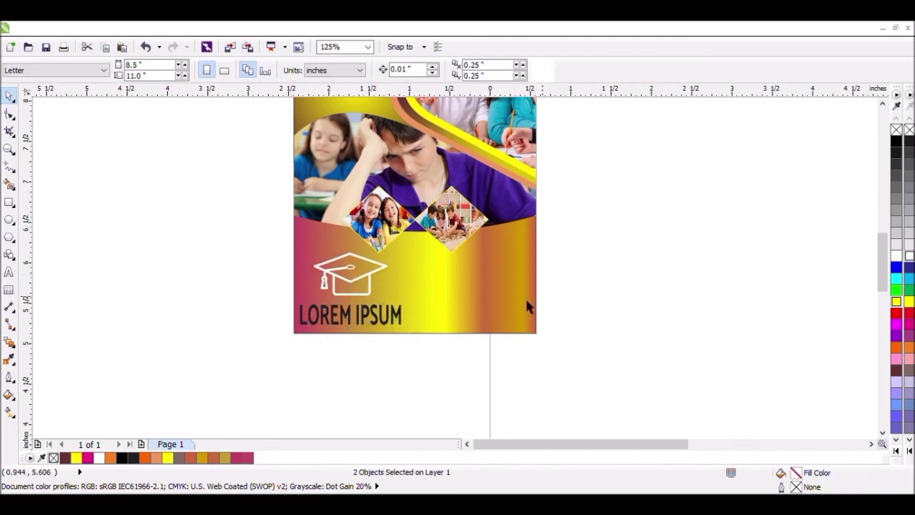
Step: Copy the dotted vertical line and its four-line paragraph from the text artwork onto the card's lower-right area
left_click(871, 443)
scroll(769, 377, "down", 1)
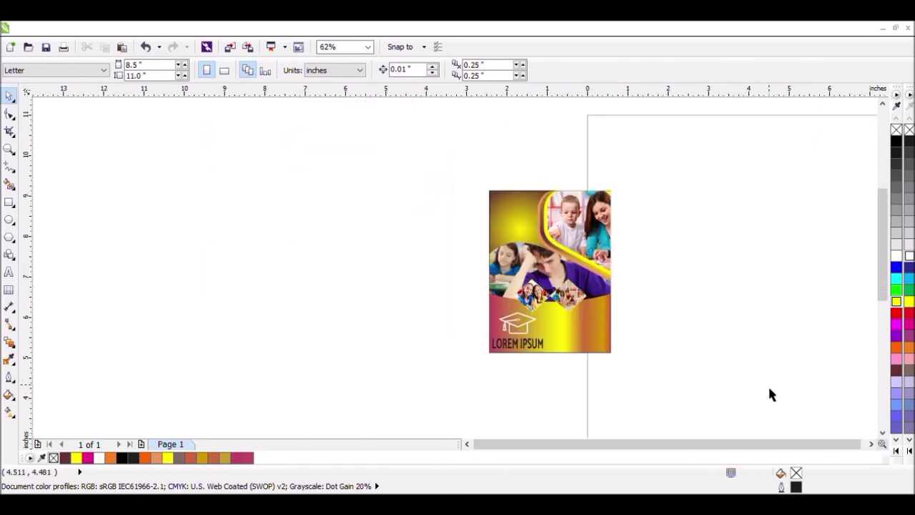
left_click(872, 444)
scroll(762, 386, "down", 1)
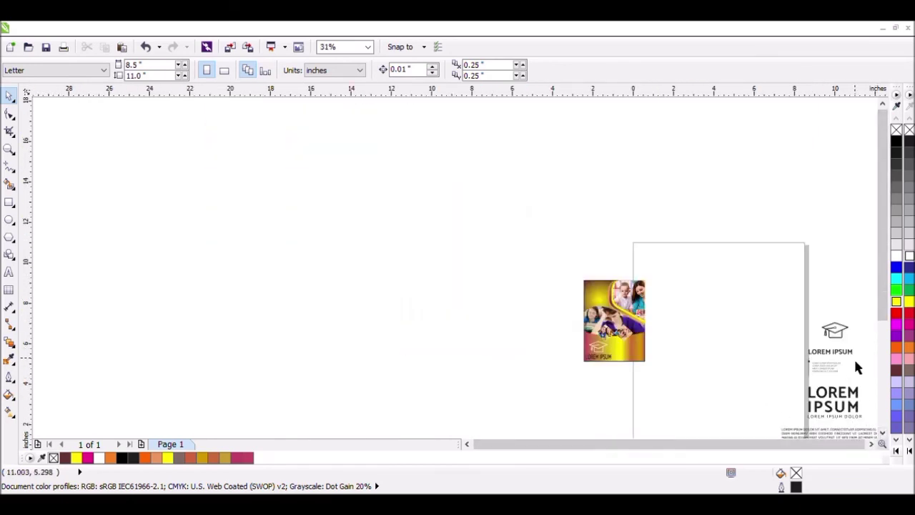
left_click_drag(854, 358, 635, 359)
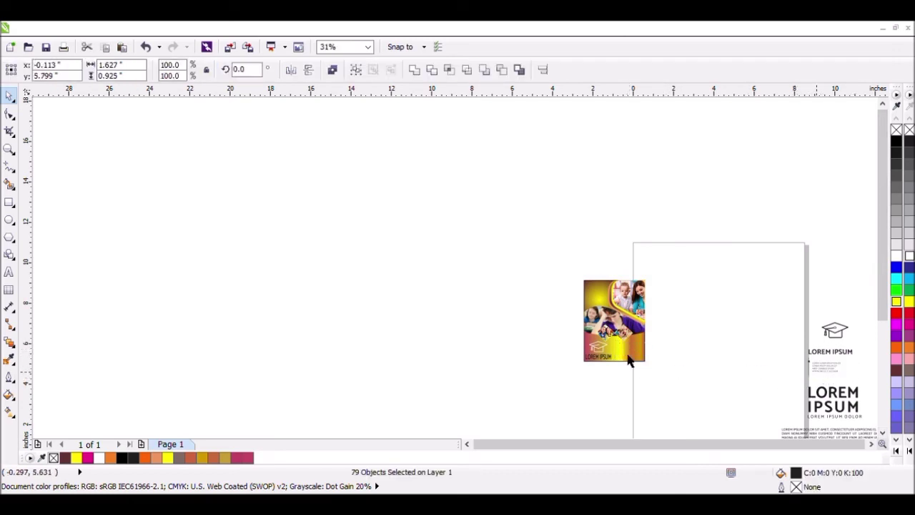
Step: Shrink the copied line and paragraph to about 1.5 × 0.85 inches and move them inside the card beside the heading
left_click(8, 148)
left_click_drag(671, 330, 612, 372)
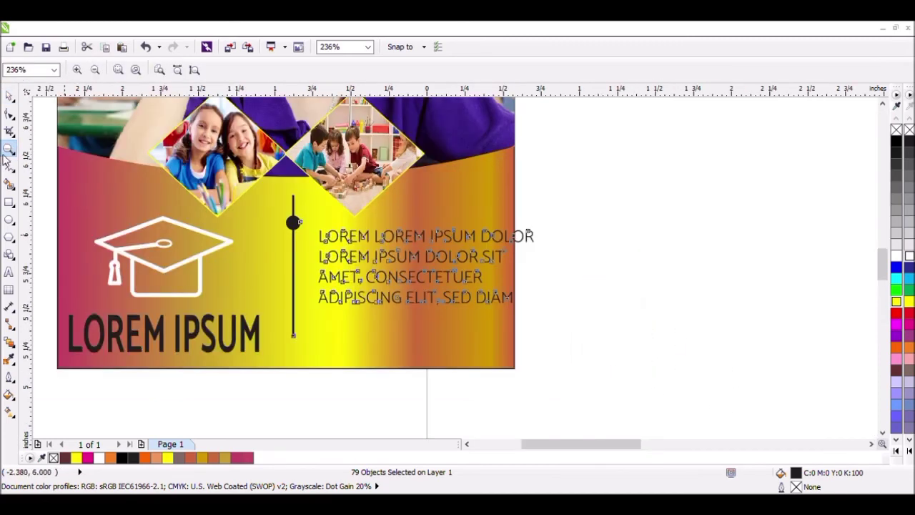
left_click(9, 95)
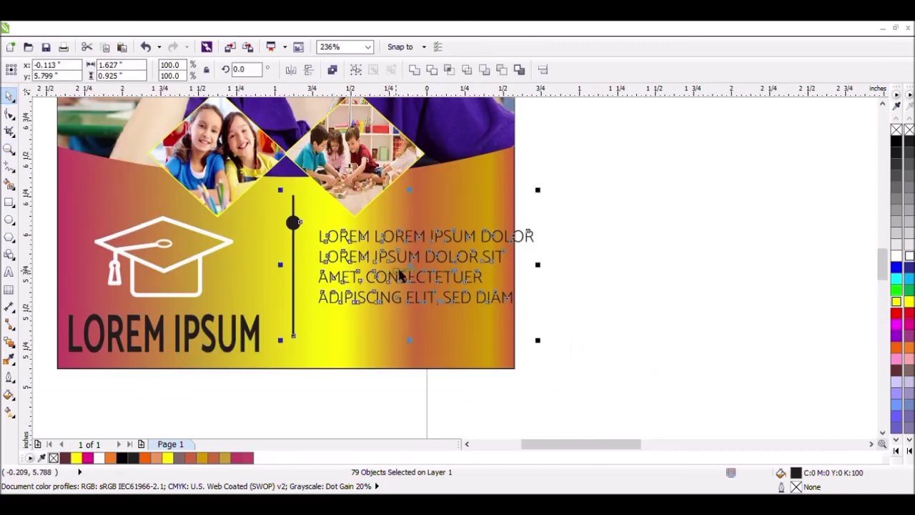
left_click_drag(544, 348, 524, 336)
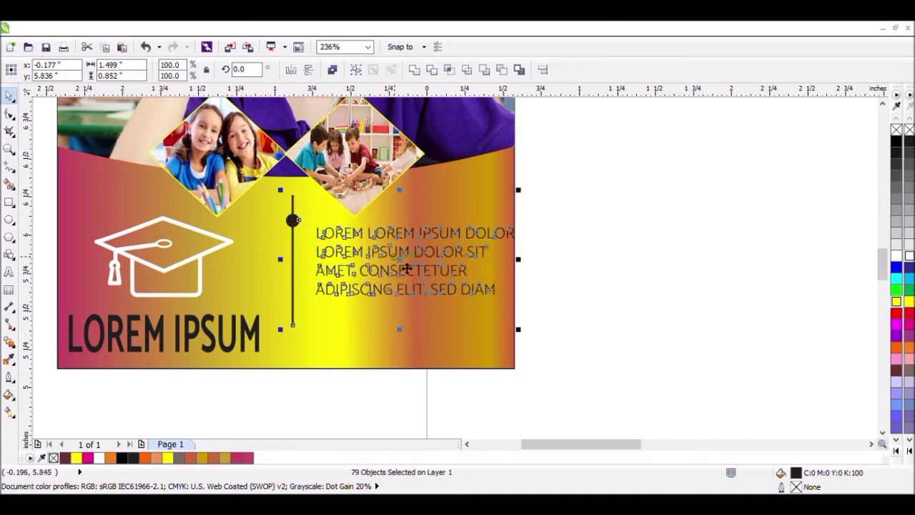
left_click_drag(409, 268, 396, 296)
left_click(560, 269)
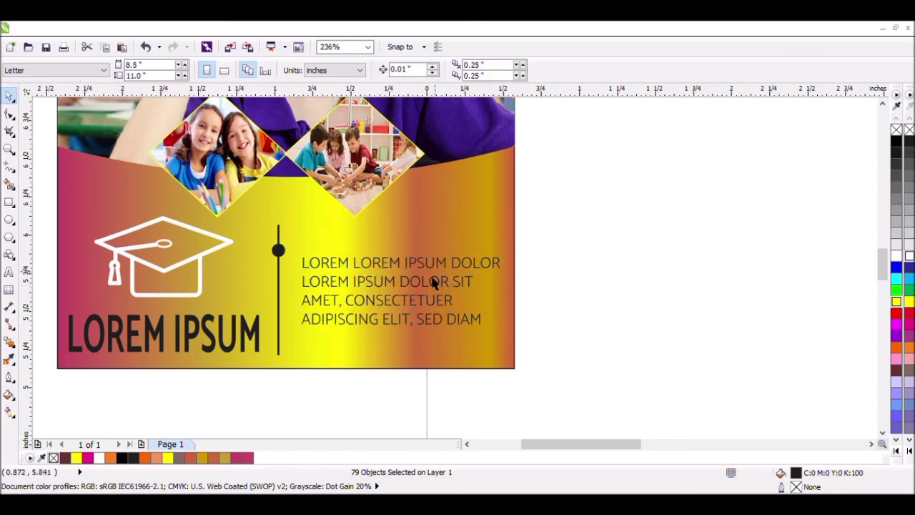
Step: Group all the letters of the four-line paragraph on the card, leaving the dotted vertical line out of the group
left_click(348, 271)
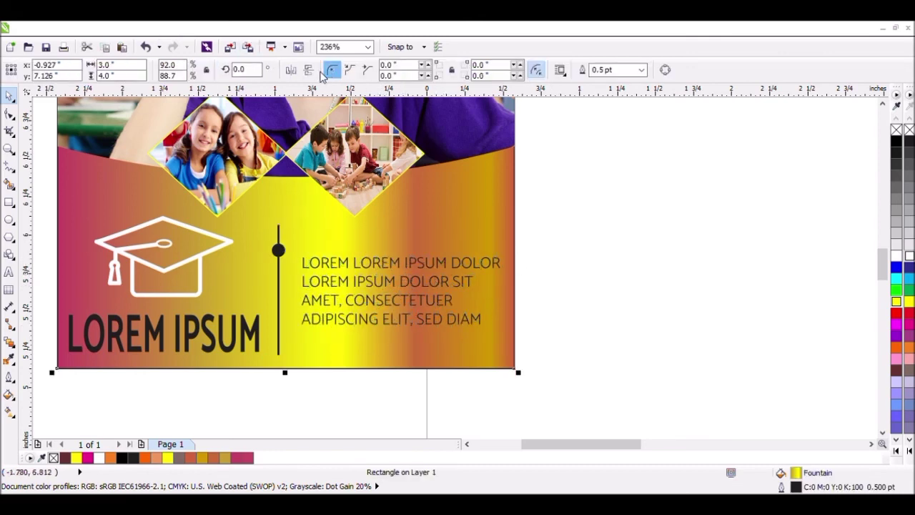
left_click(540, 227)
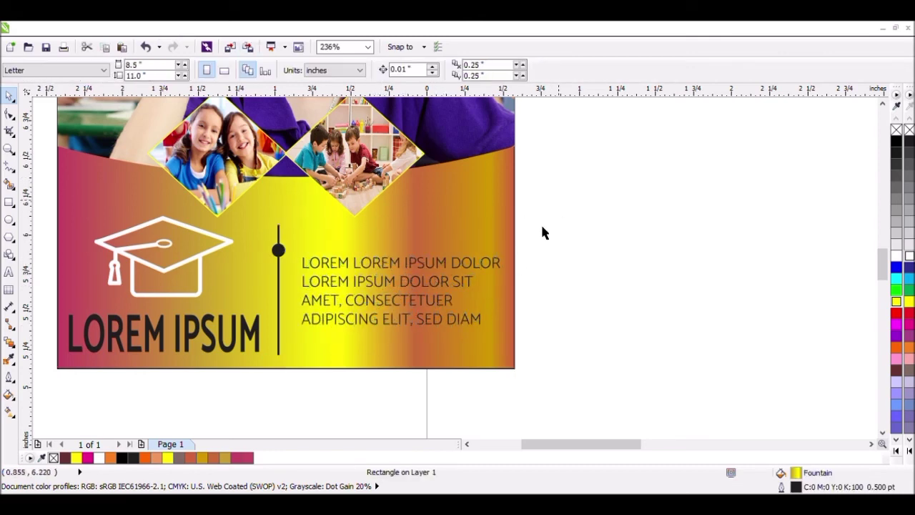
left_click(498, 262)
left_click_drag(555, 220, 292, 362)
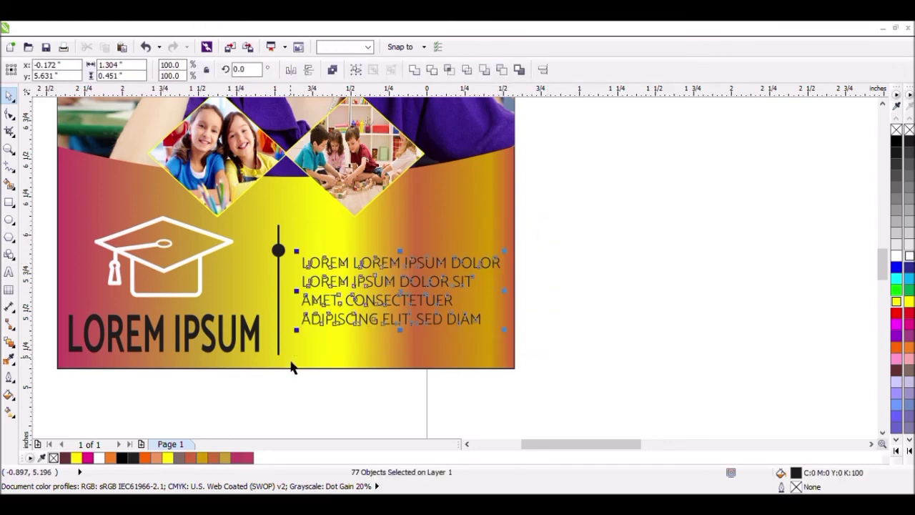
left_click(355, 70)
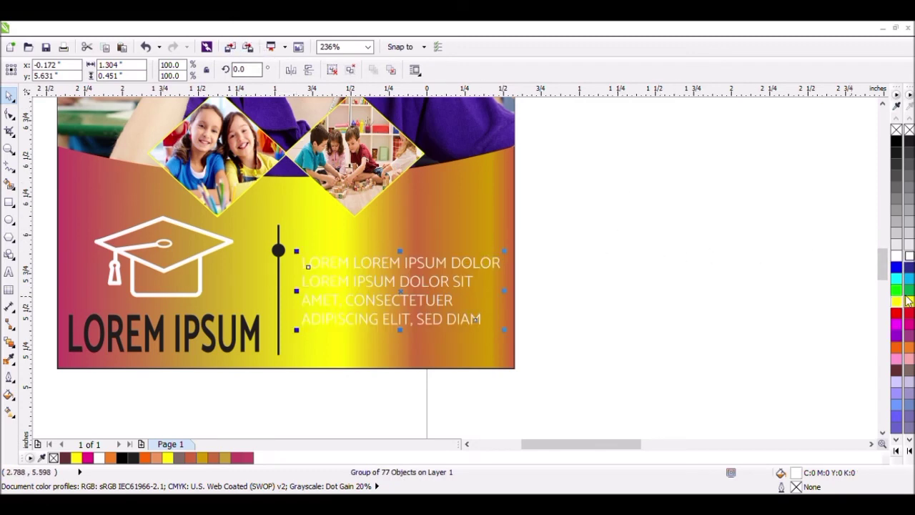
Step: Fill the four-line paragraph group with dark blue (C:100 M:100 Y:0 K:0) and give it a thin white outline
left_click(908, 268)
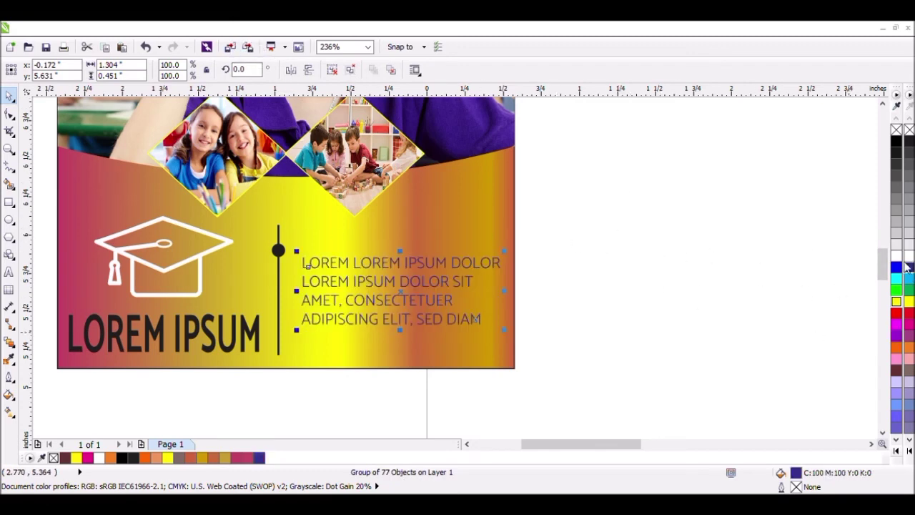
left_click(909, 142)
left_click(909, 349)
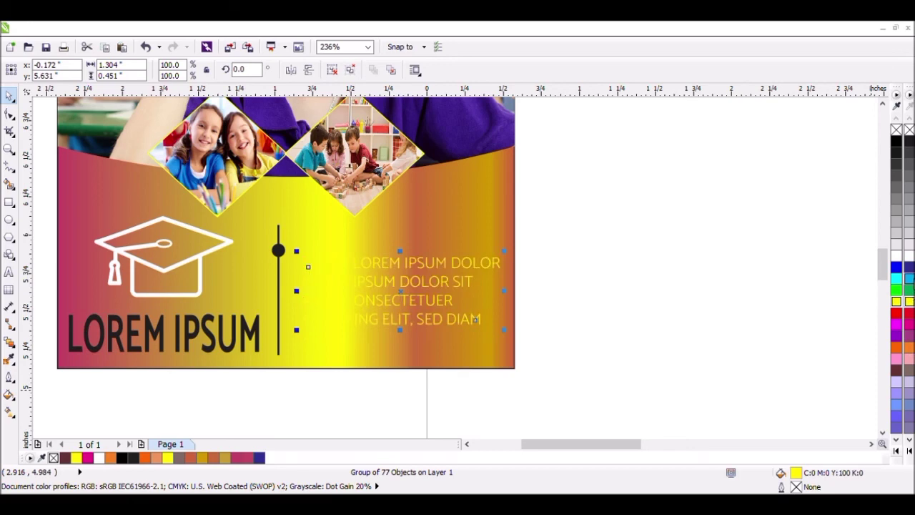
left_click(908, 278)
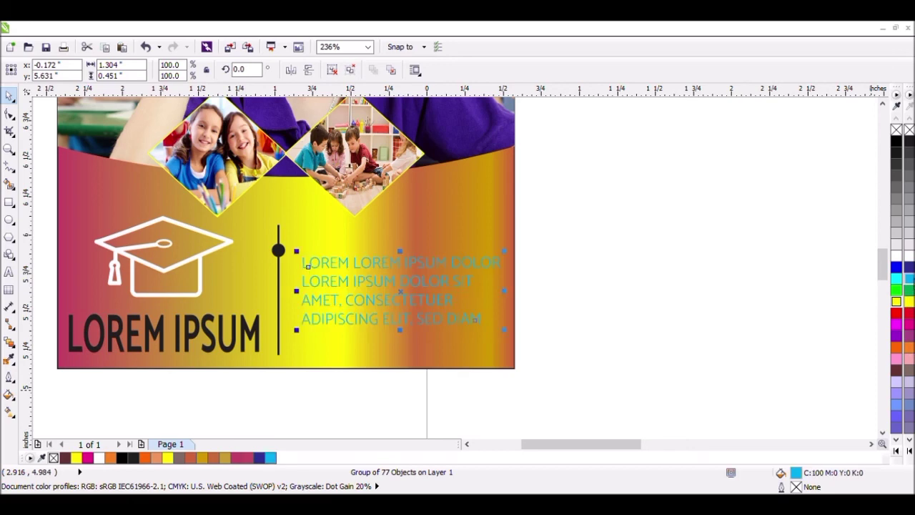
left_click(909, 269)
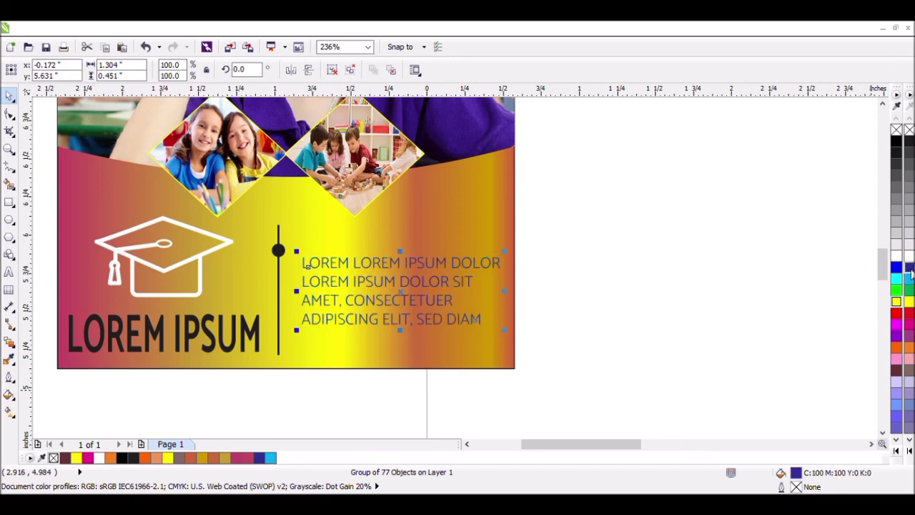
left_click(9, 377)
left_click(580, 223)
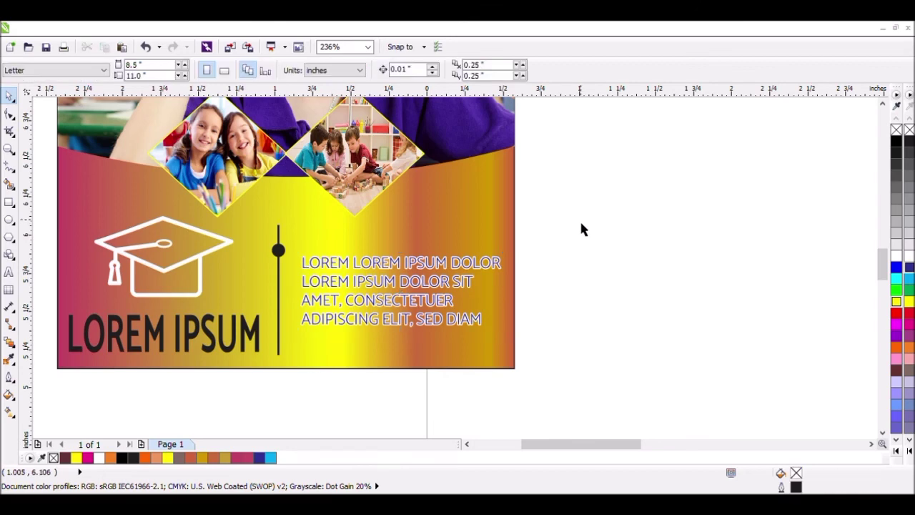
scroll(580, 224, "down", 2)
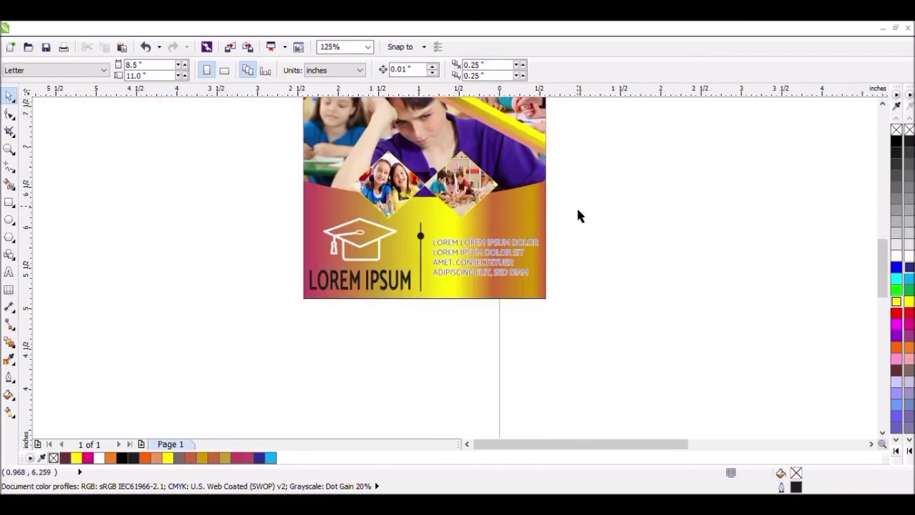
left_click_drag(573, 226, 433, 301)
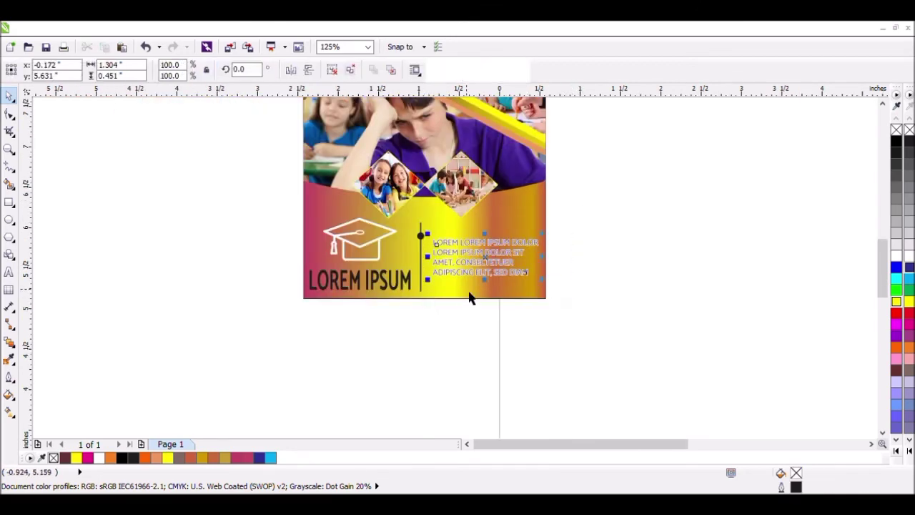
left_click_drag(496, 289, 493, 298)
Step: Copy the large two-line LOREM IPSUM title with its LOREM IPSUM DOLOR subtitle from the text artwork onto the card's upper-left area
scroll(635, 270, "down", 2)
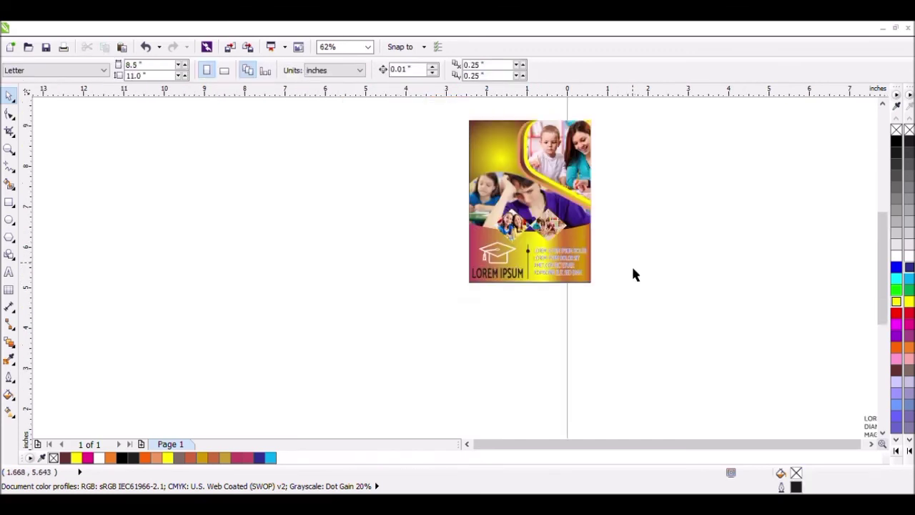
left_click(871, 445)
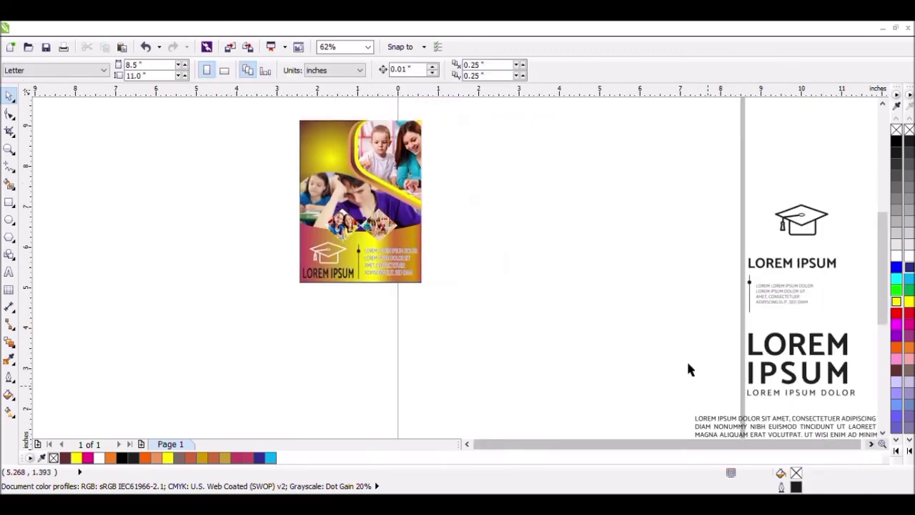
scroll(655, 333, "down", 1)
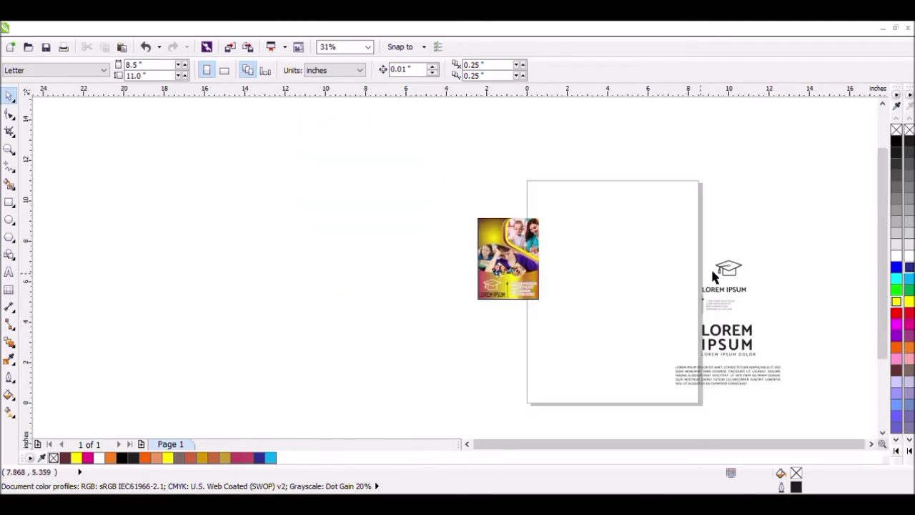
left_click_drag(810, 313, 676, 361)
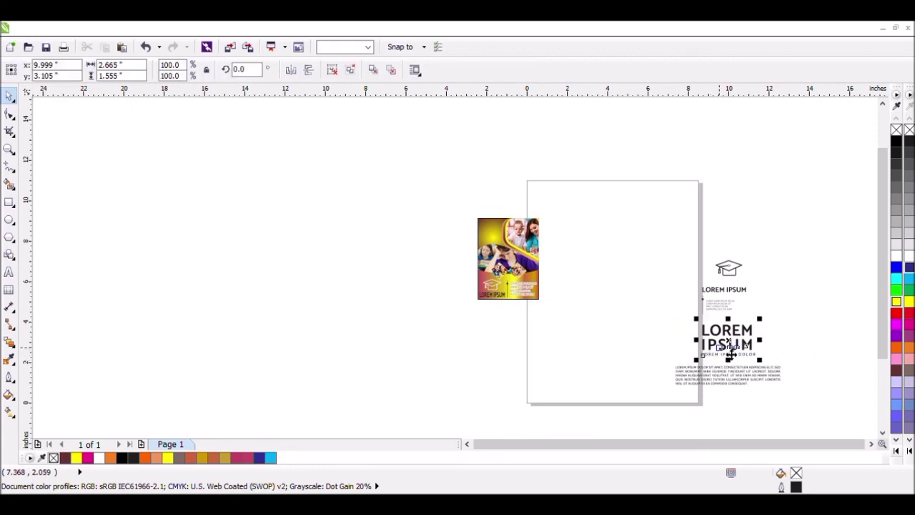
left_click_drag(726, 341, 496, 247)
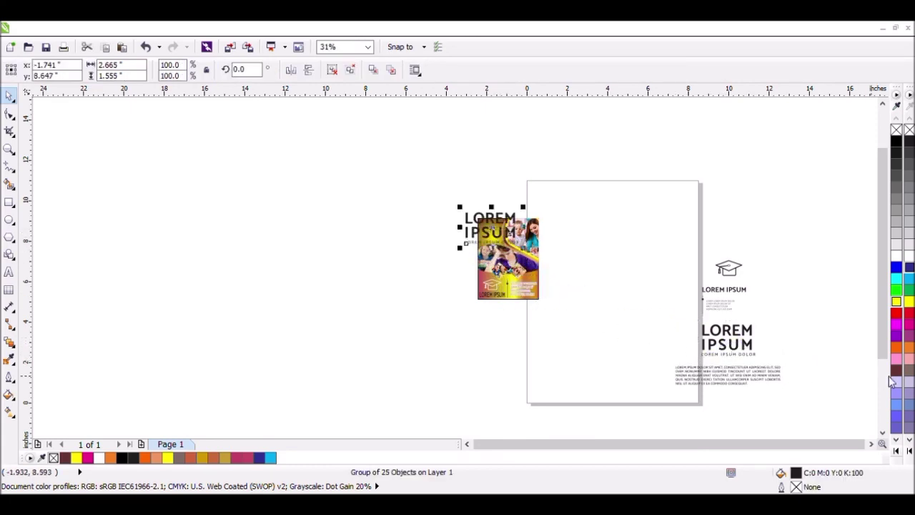
Step: Delete the original cap icon and text artwork at the page's right edge
left_click(820, 294)
left_click_drag(825, 231, 636, 409)
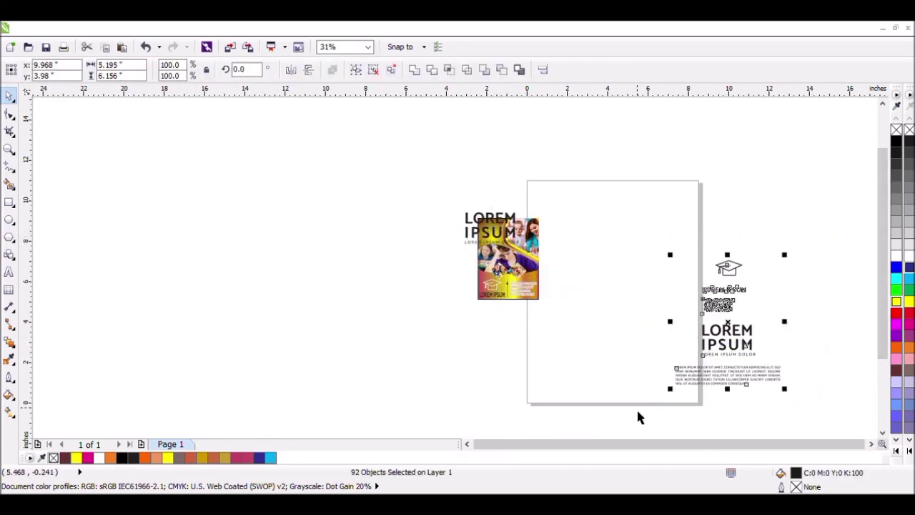
key("Delete")
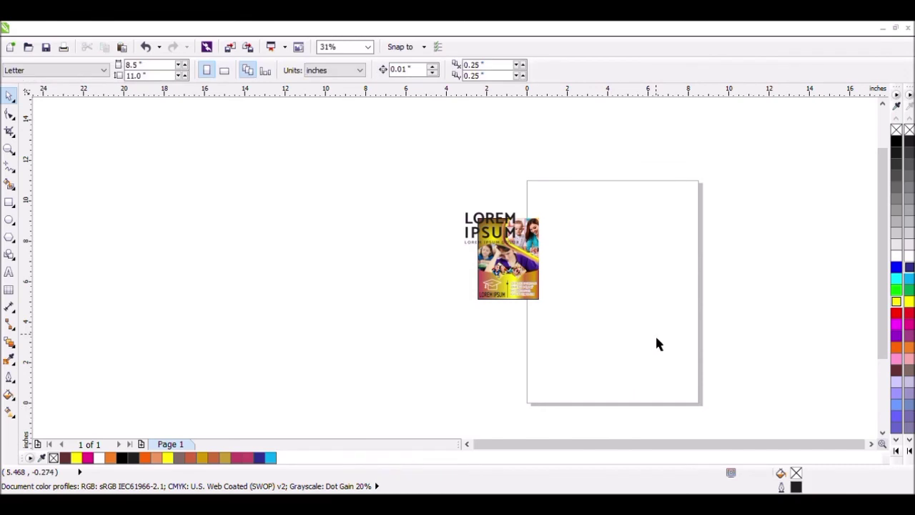
Step: Shrink the copied title group to about 1.12 × 0.65 inches so it fits the card's upper-left gradient area
left_click(9, 148)
left_click_drag(438, 204, 574, 331)
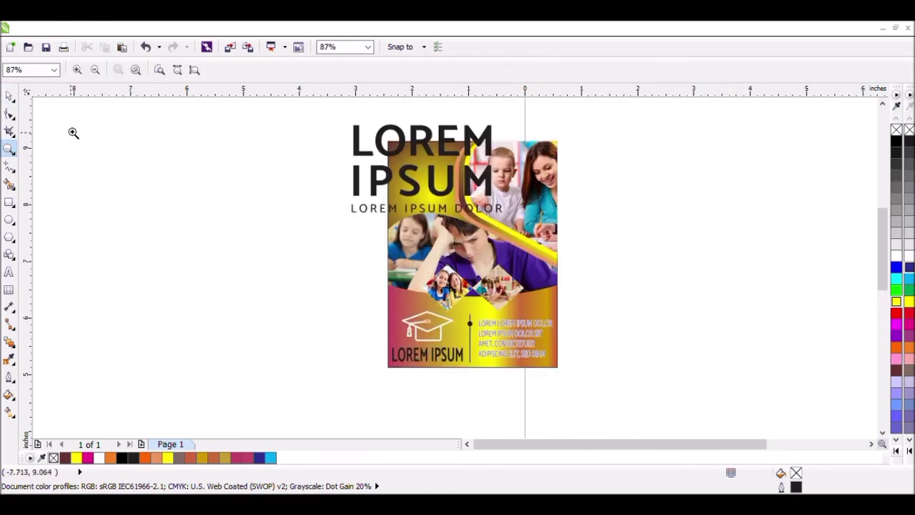
left_click(9, 95)
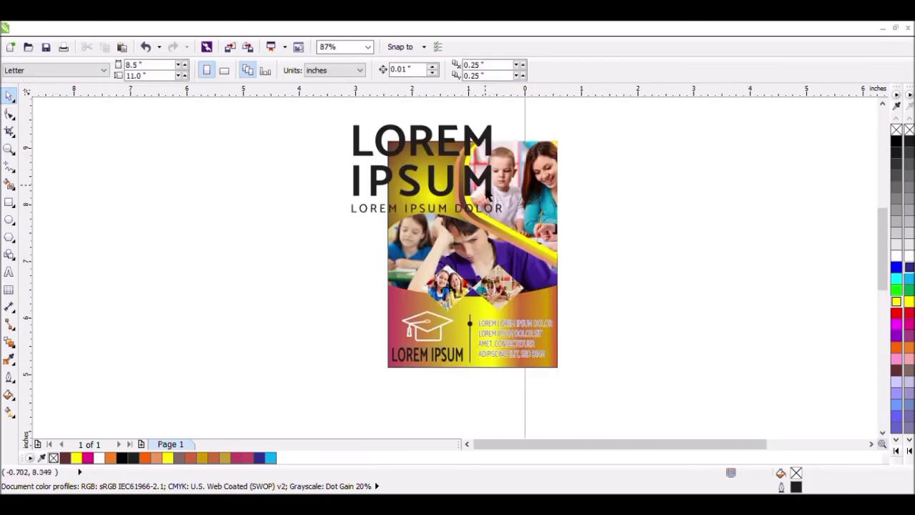
left_click(488, 193)
left_click_drag(507, 218, 460, 188)
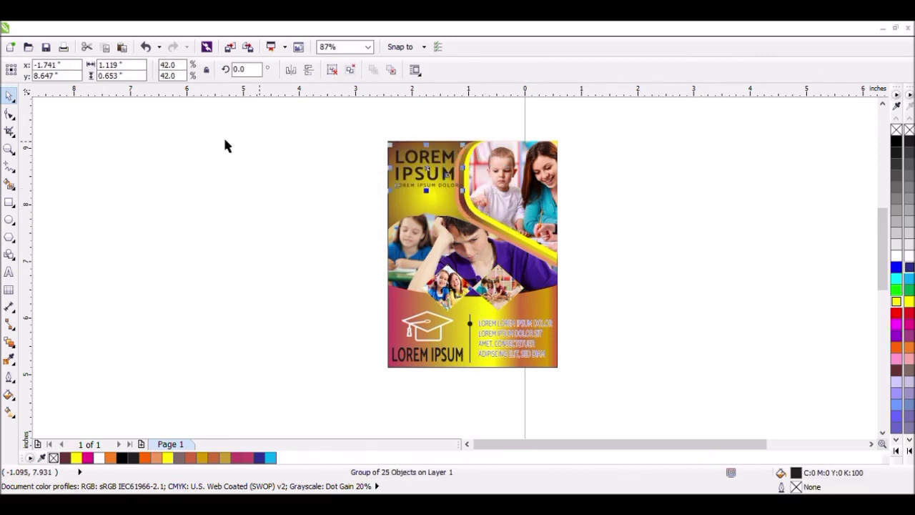
Step: Move the title group closer to the card's upper-left corner, clear of the curved coloured bands
left_click(9, 149)
left_click_drag(371, 135, 482, 205)
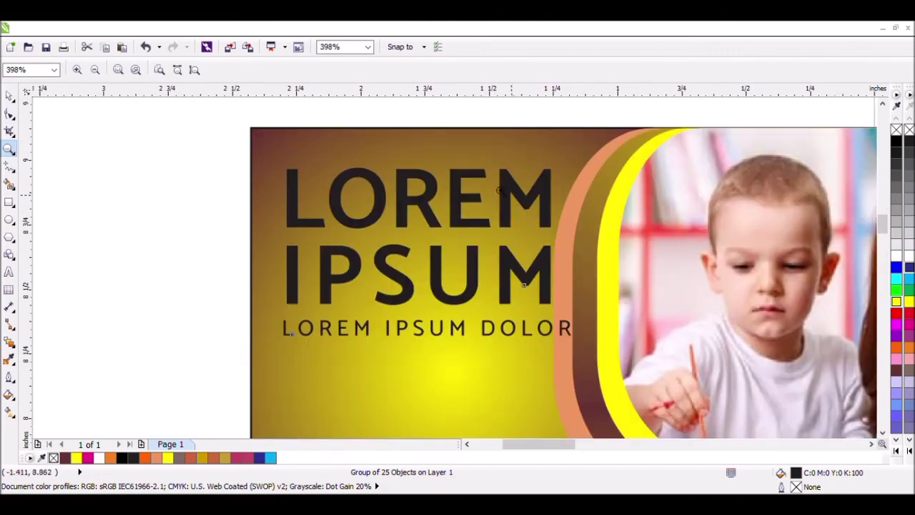
left_click(10, 95)
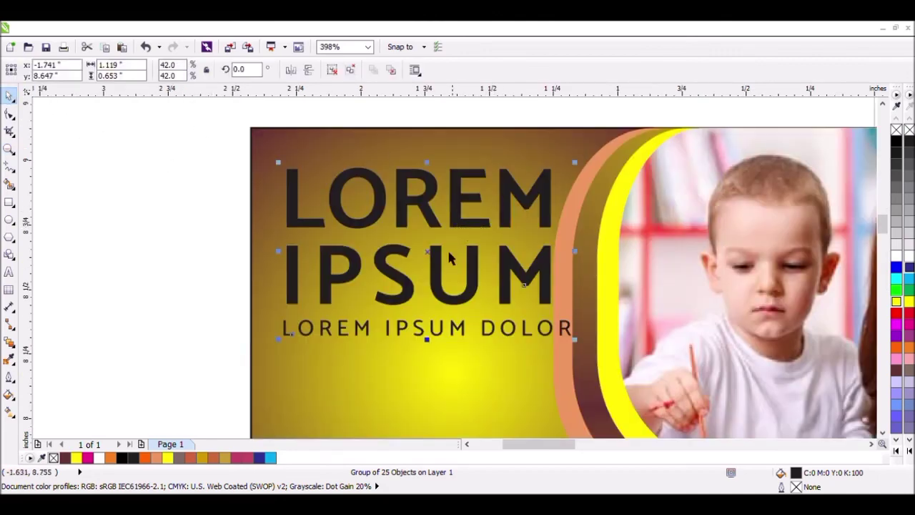
left_click_drag(439, 263, 414, 234)
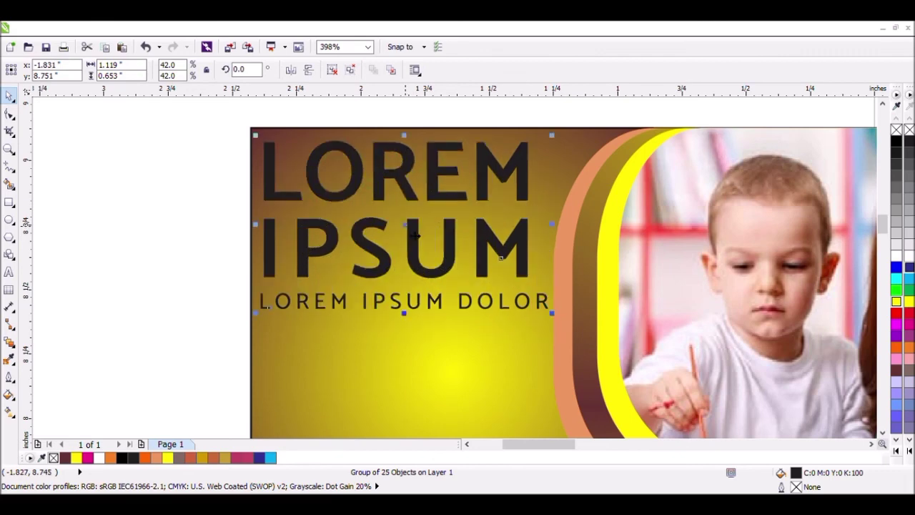
Step: Undo the title's move and resizing and the deletion of the original text artwork
scroll(415, 235, "down", 2)
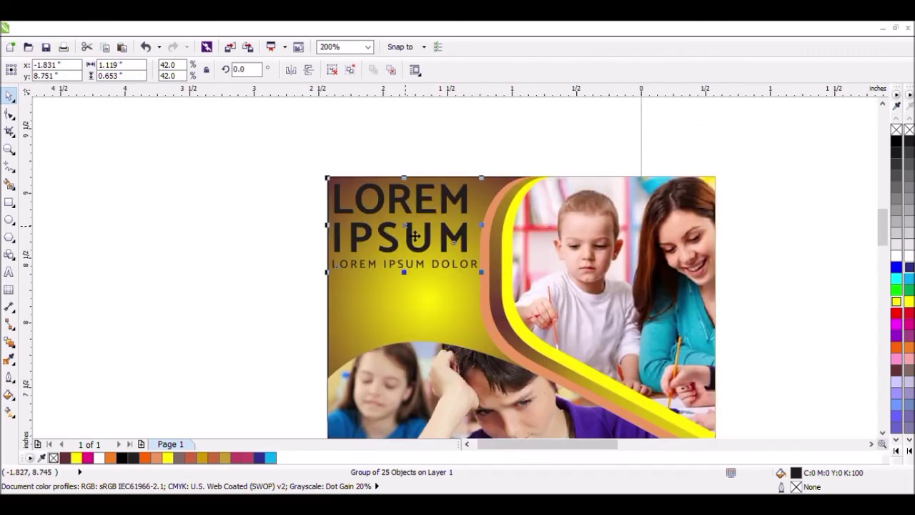
key("ctrl+z")
key("ctrl+z")
key("ctrl+z")
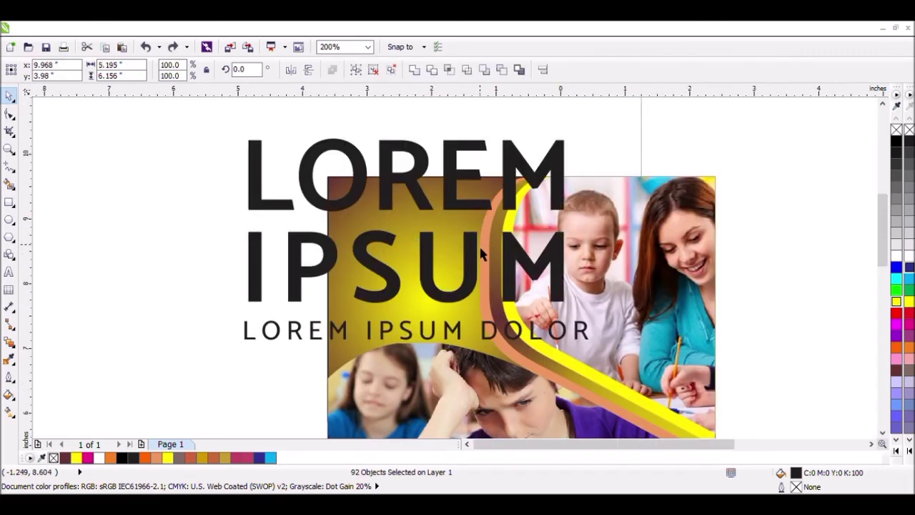
Step: Move the five-line paragraph from the text artwork to the card's left side and shrink it to about 2.91 × 0.52 inches
scroll(480, 253, "down", 4)
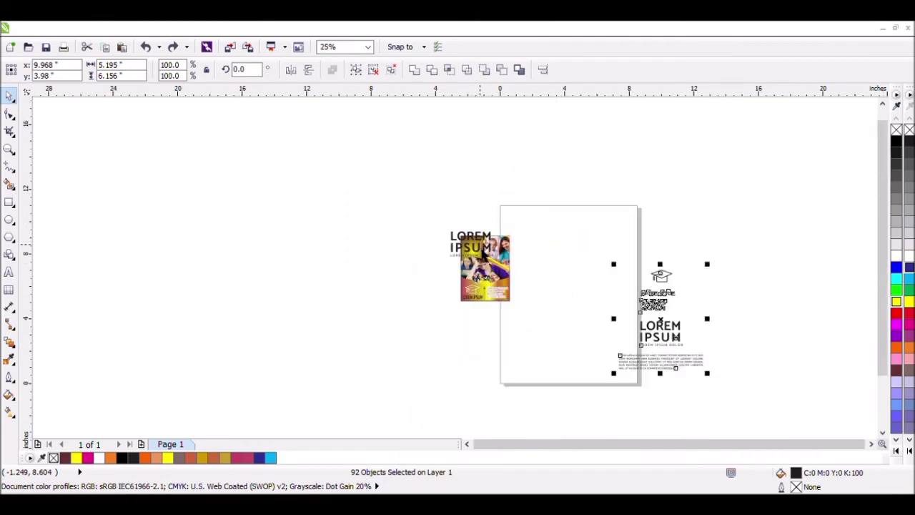
left_click(757, 353)
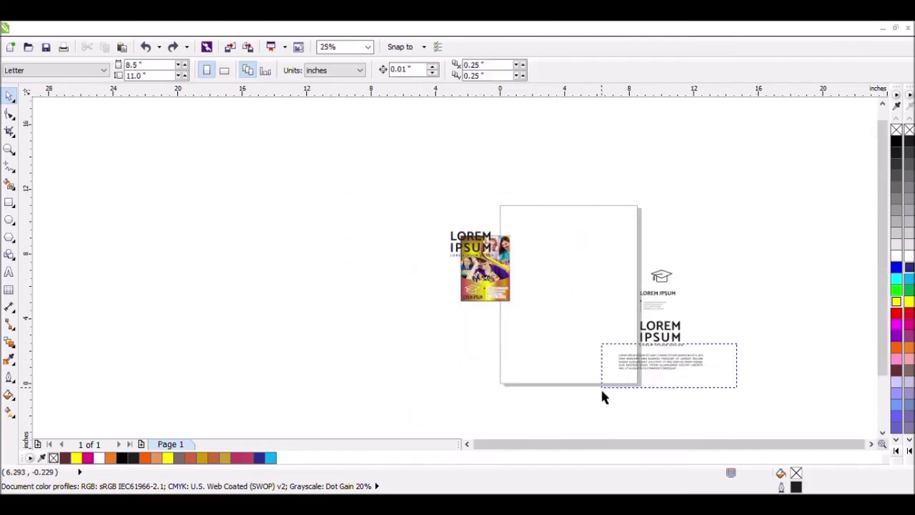
left_click(668, 366)
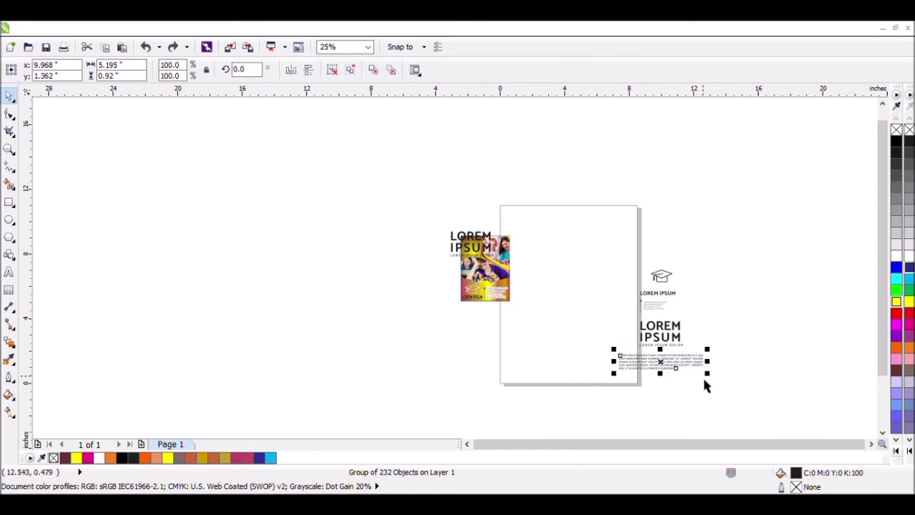
left_click_drag(706, 373, 447, 275)
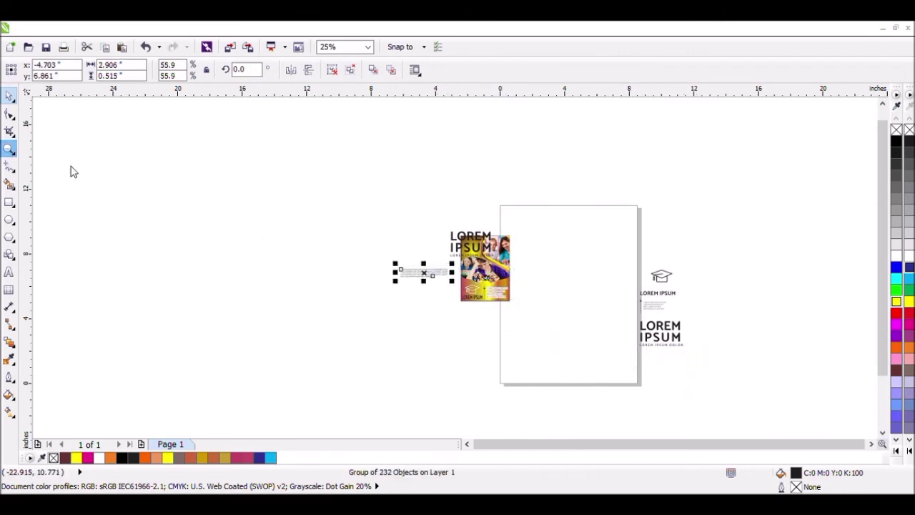
Step: Shrink the title group to about 1.02 × 0.59 inches and place it in the card's upper-left gradient area
left_click_drag(357, 209, 576, 331)
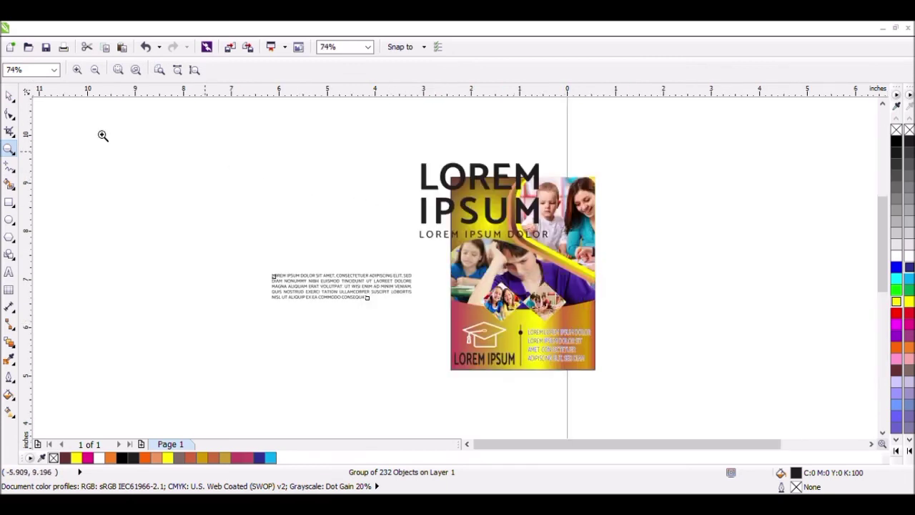
left_click(9, 95)
left_click(541, 237)
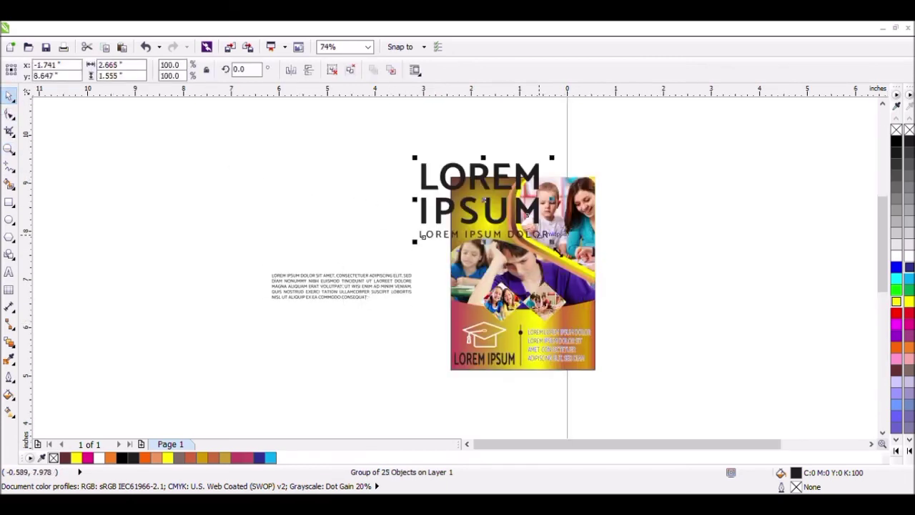
left_click_drag(553, 243, 499, 215)
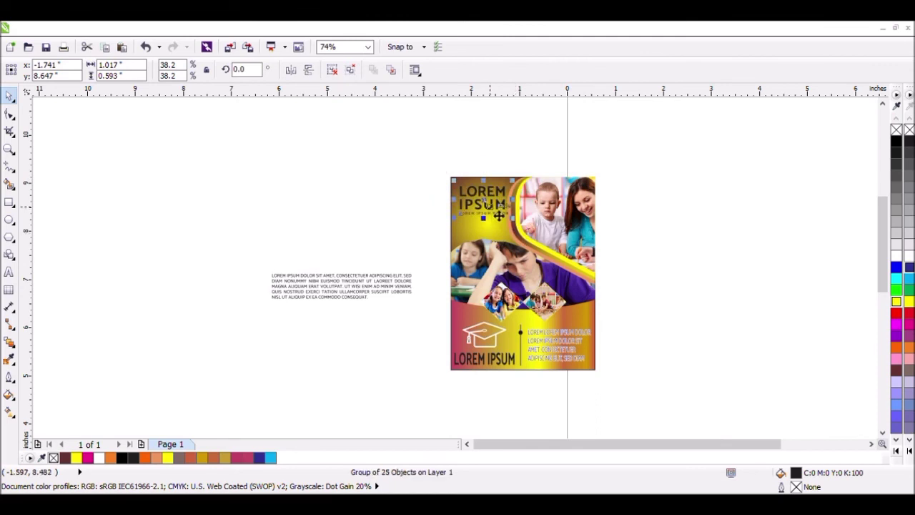
Step: Shrink the five-line paragraph to about 1.58 × 0.28 inches and place it below the title on the card
left_click(407, 286)
left_click_drag(410, 310, 506, 243)
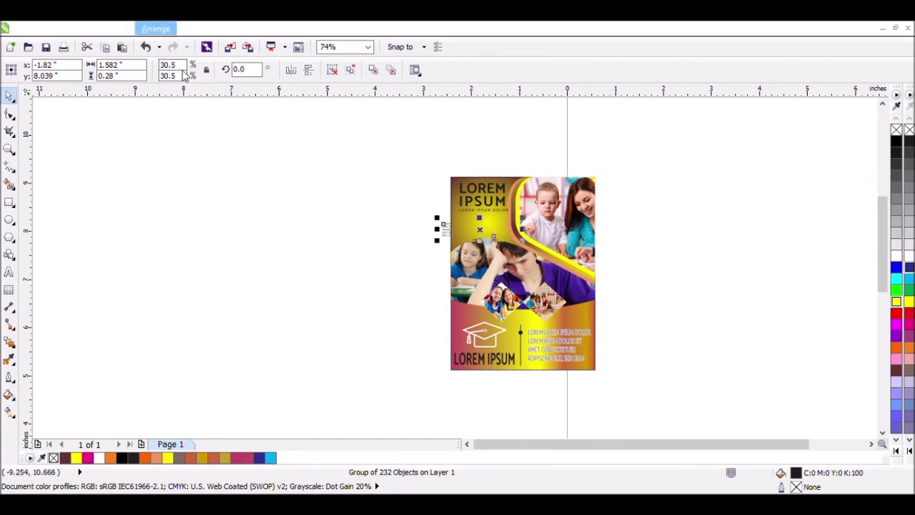
Step: Shrink the title group to about 0.78 × 0.46 inches and move it up toward the card's upper-left corner
left_click(8, 148)
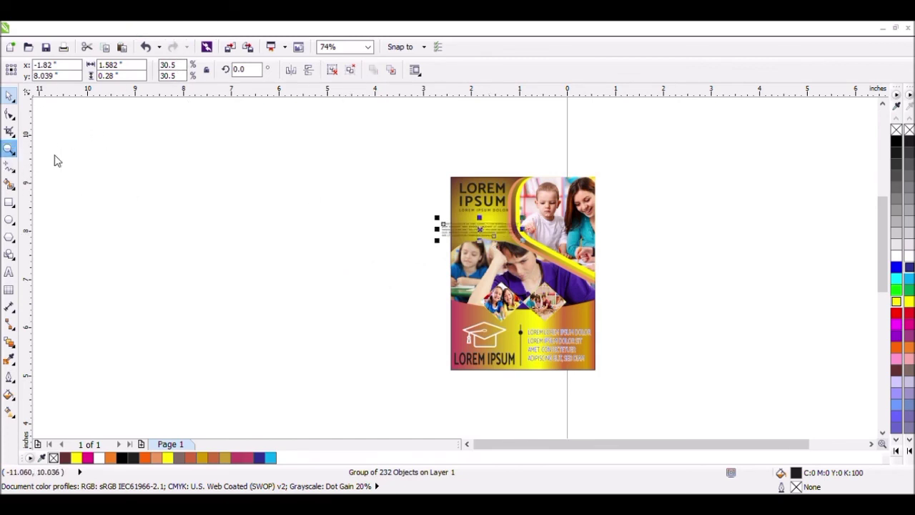
left_click_drag(403, 164, 592, 287)
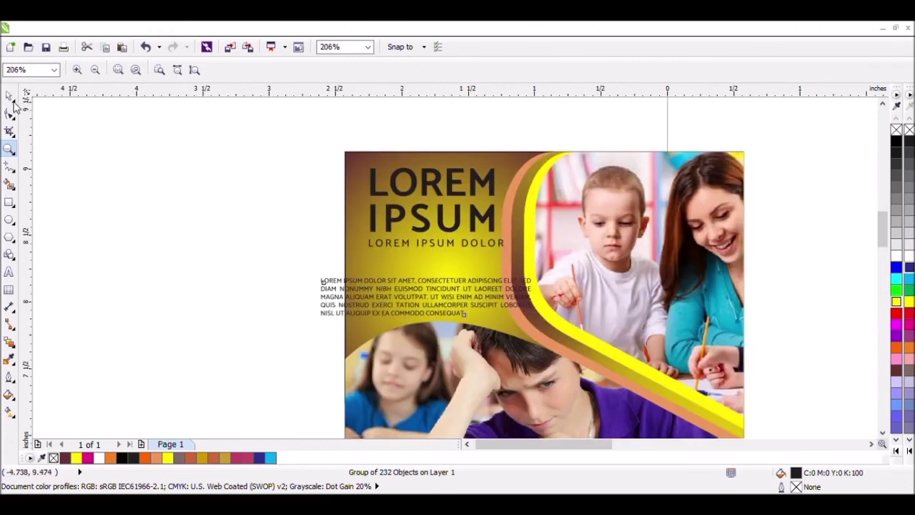
left_click(9, 95)
left_click(443, 234)
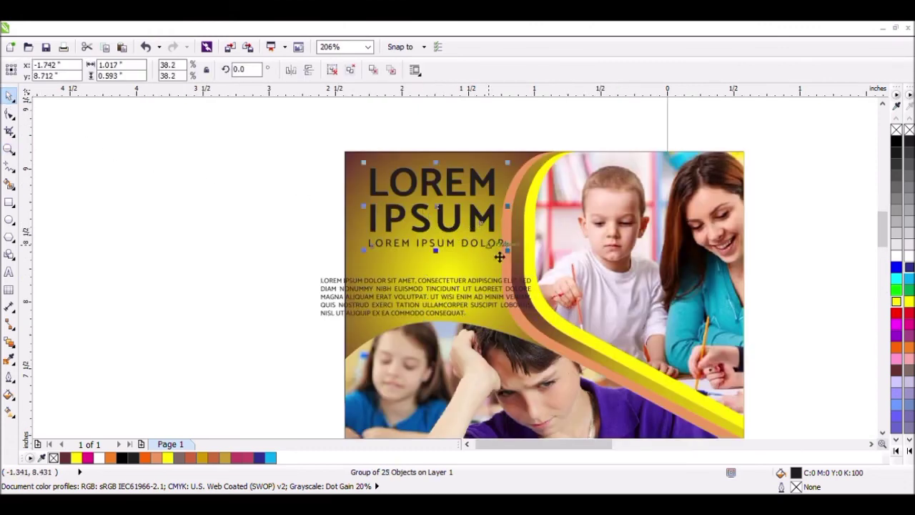
left_click_drag(512, 261, 493, 247)
left_click_drag(446, 218, 419, 195)
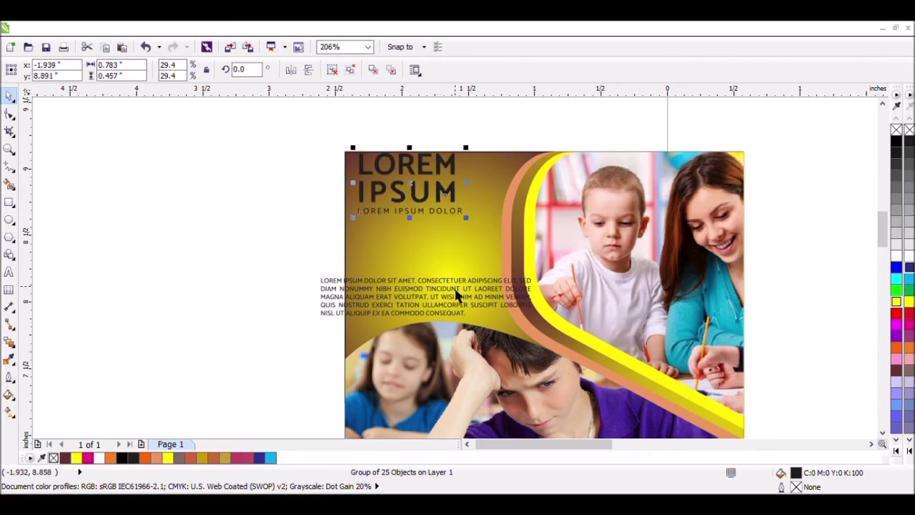
Step: Shrink the five-line paragraph to about 0.88 × 0.16 inches so it fits inside the yellow gradient area
left_click(457, 293)
left_click_drag(532, 328, 479, 318)
scroll(439, 202, "up", 2)
scroll(452, 198, "down", 2)
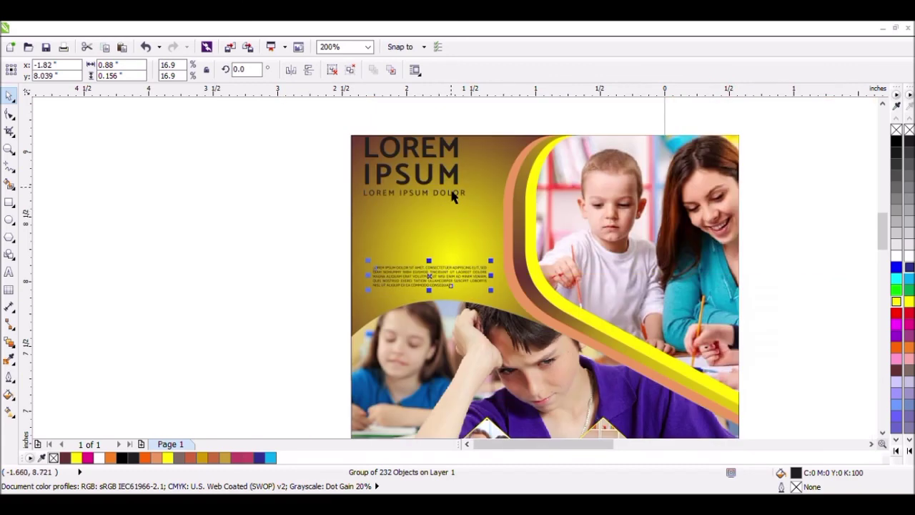
Step: Enlarge the title group to about 1.01 × 0.59 inches and position it just inside the card's upper-left edges
left_click(451, 184)
left_click_drag(468, 206, 441, 202)
Step: Stretch the five-line paragraph to about 1.11 × 0.43 inches and fit it between the title and the curved photo
left_click(450, 280)
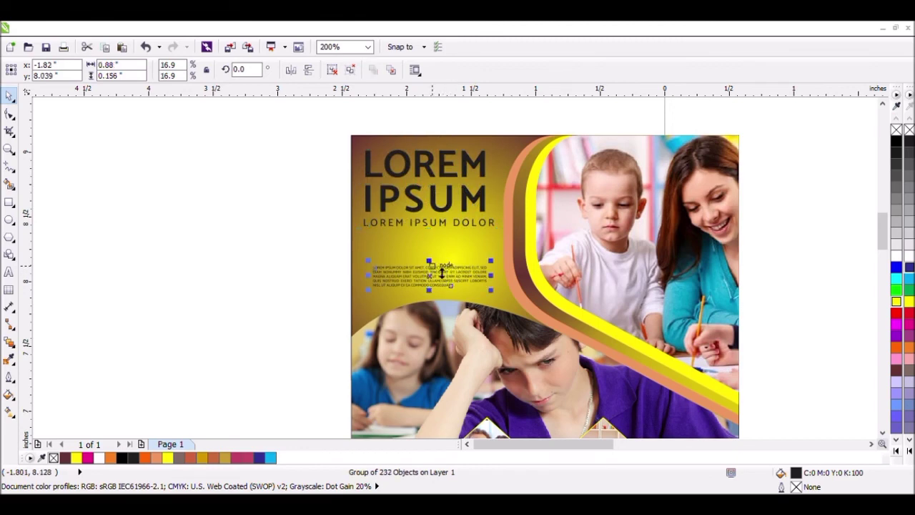
left_click_drag(440, 270, 507, 271)
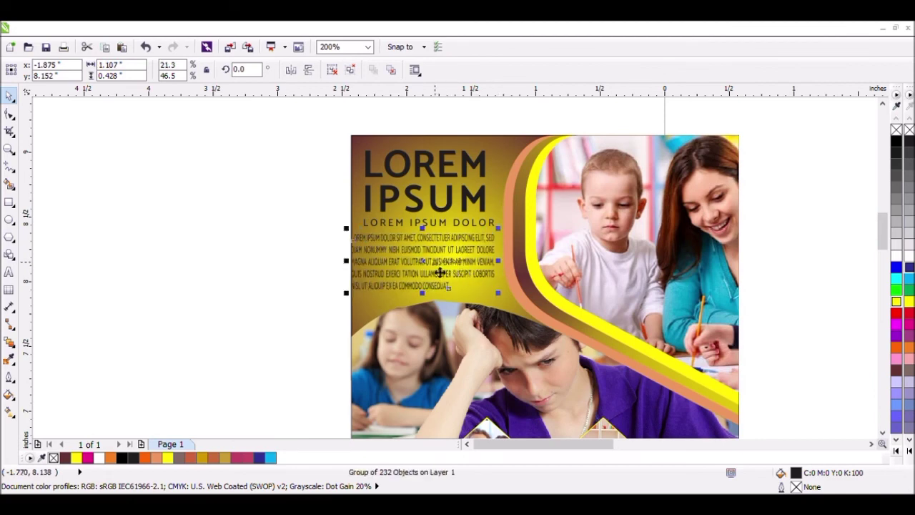
left_click_drag(439, 272, 444, 273)
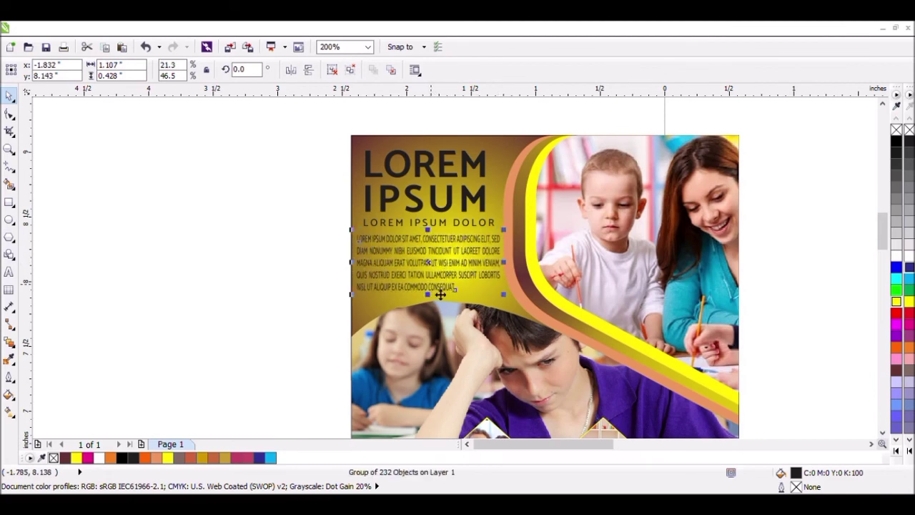
left_click_drag(439, 305, 439, 307)
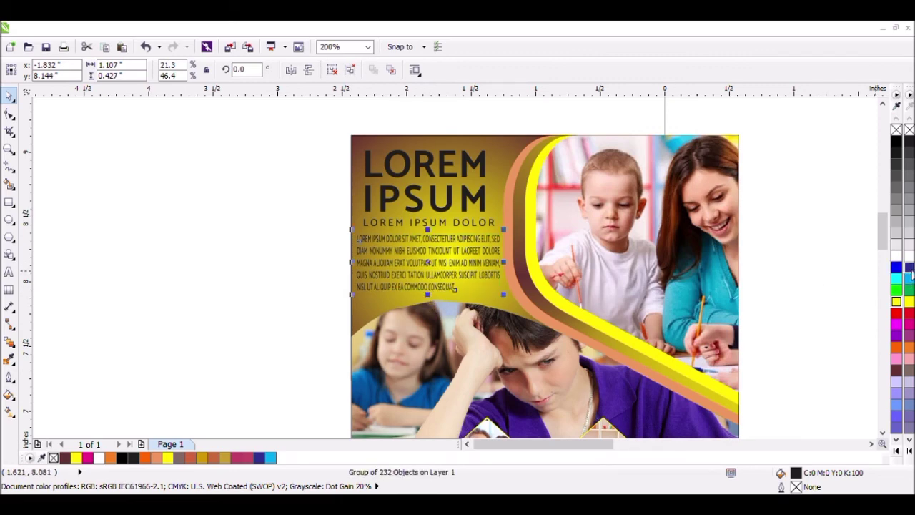
Step: Fill the five-line paragraph with green and the LOREM IPSUM title group with white
left_click(909, 291)
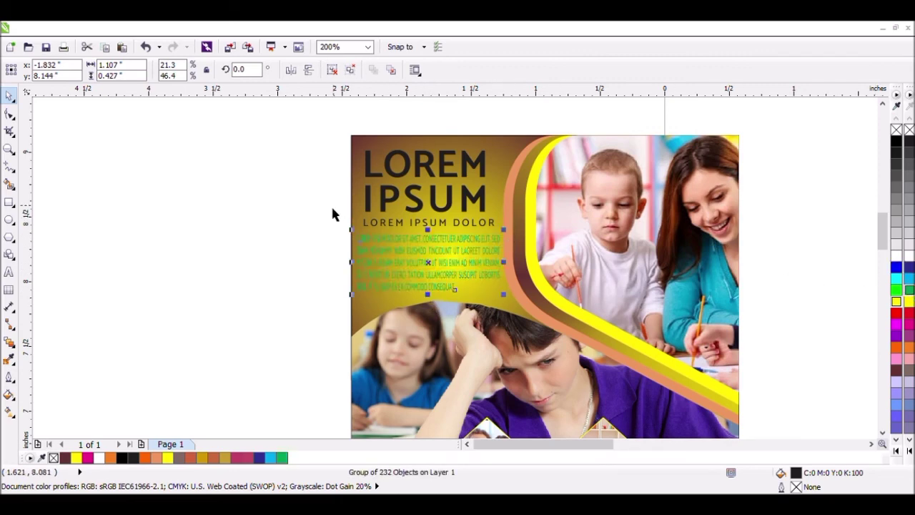
left_click(349, 161)
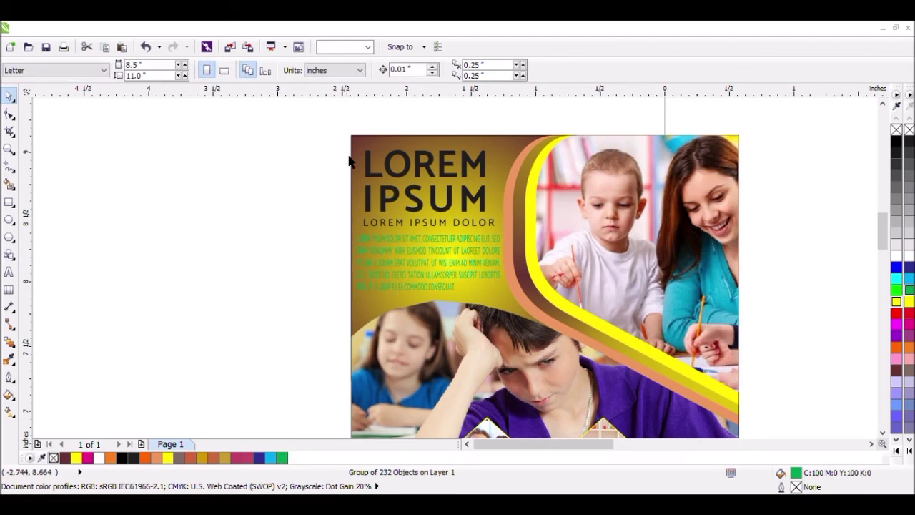
left_click(446, 175)
left_click(908, 258)
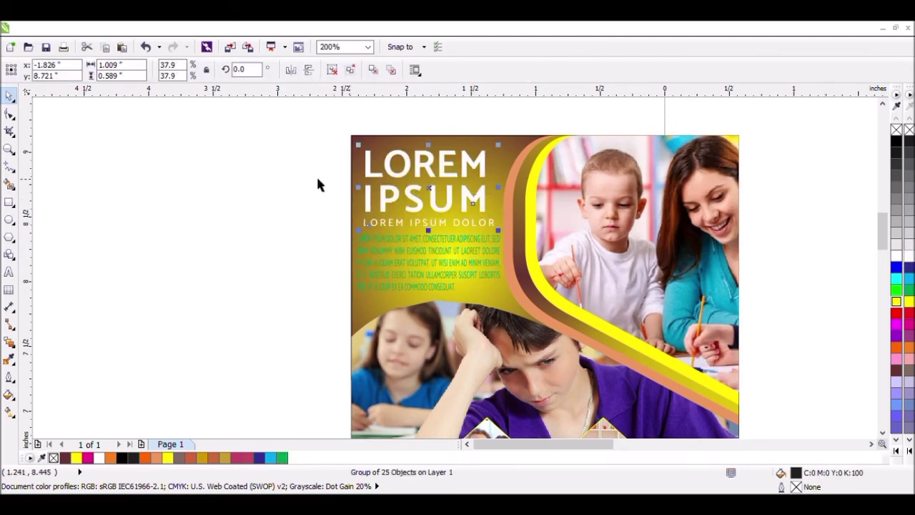
Step: Delete the leftover graduation-cap logo, small text and title artwork beside the blank page
left_click(9, 148)
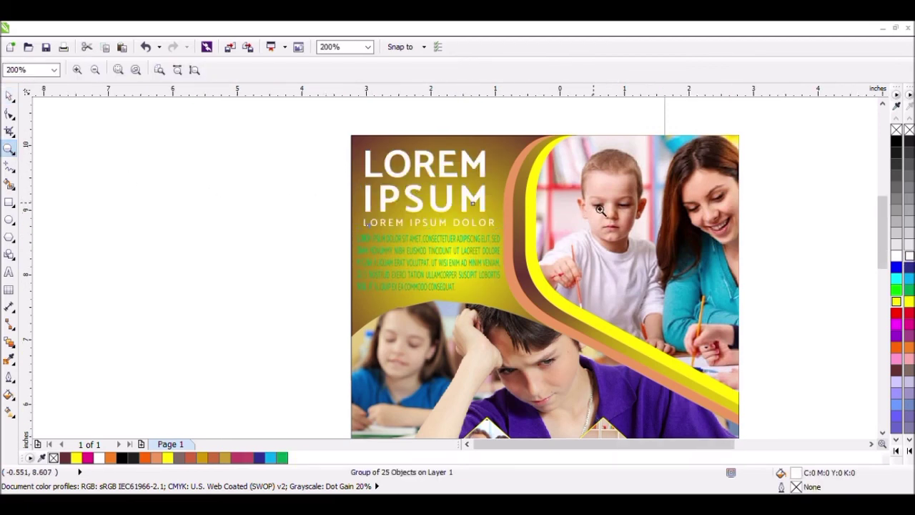
right_click(599, 207)
right_click(556, 241)
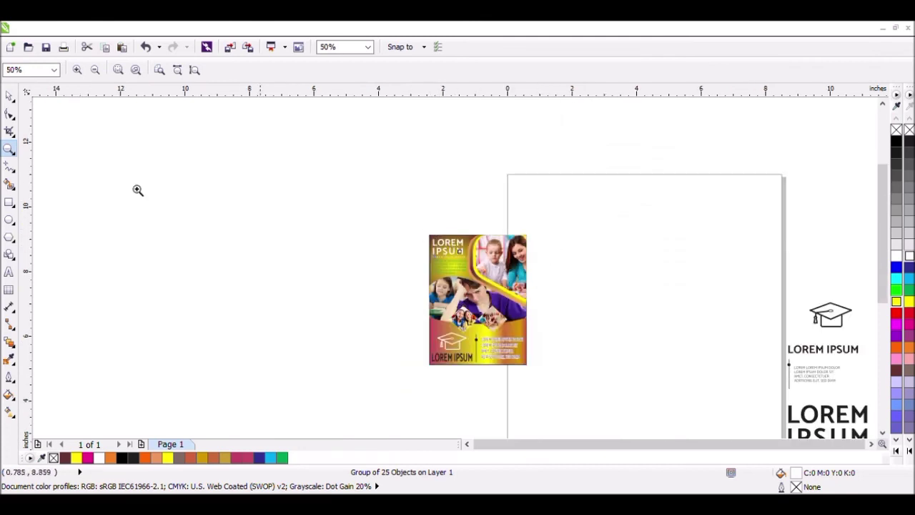
left_click(10, 95)
scroll(728, 241, "down", 1)
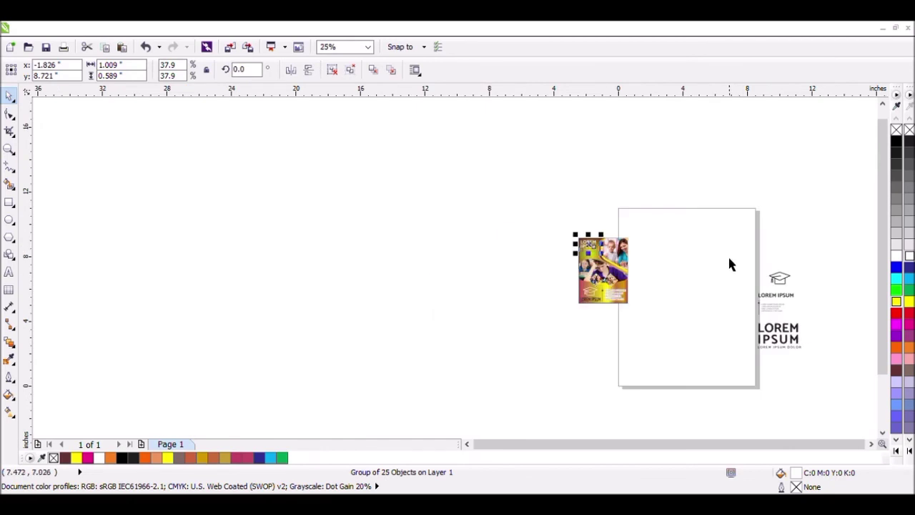
left_click_drag(729, 258, 818, 371)
key("Delete")
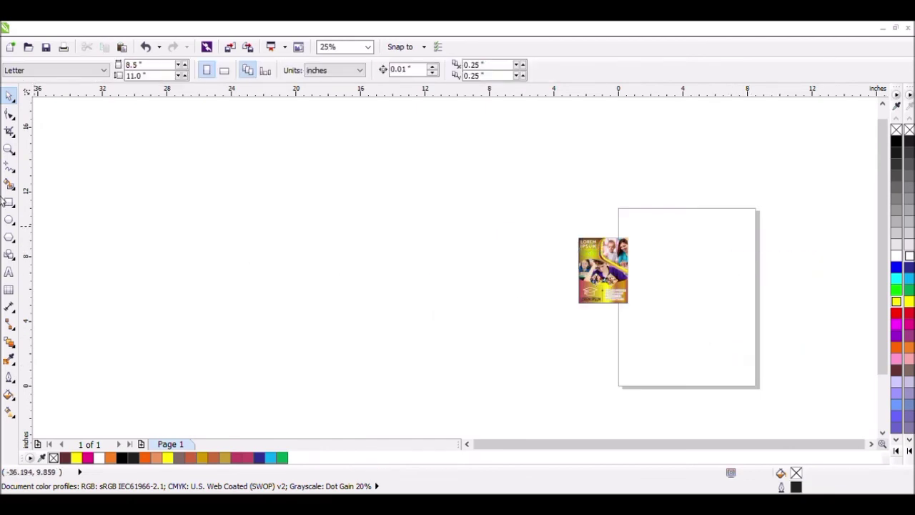
left_click(9, 148)
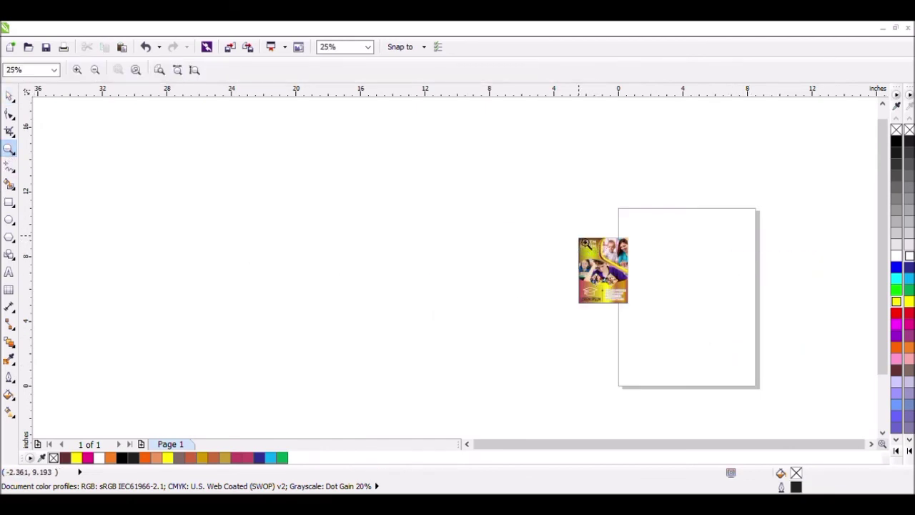